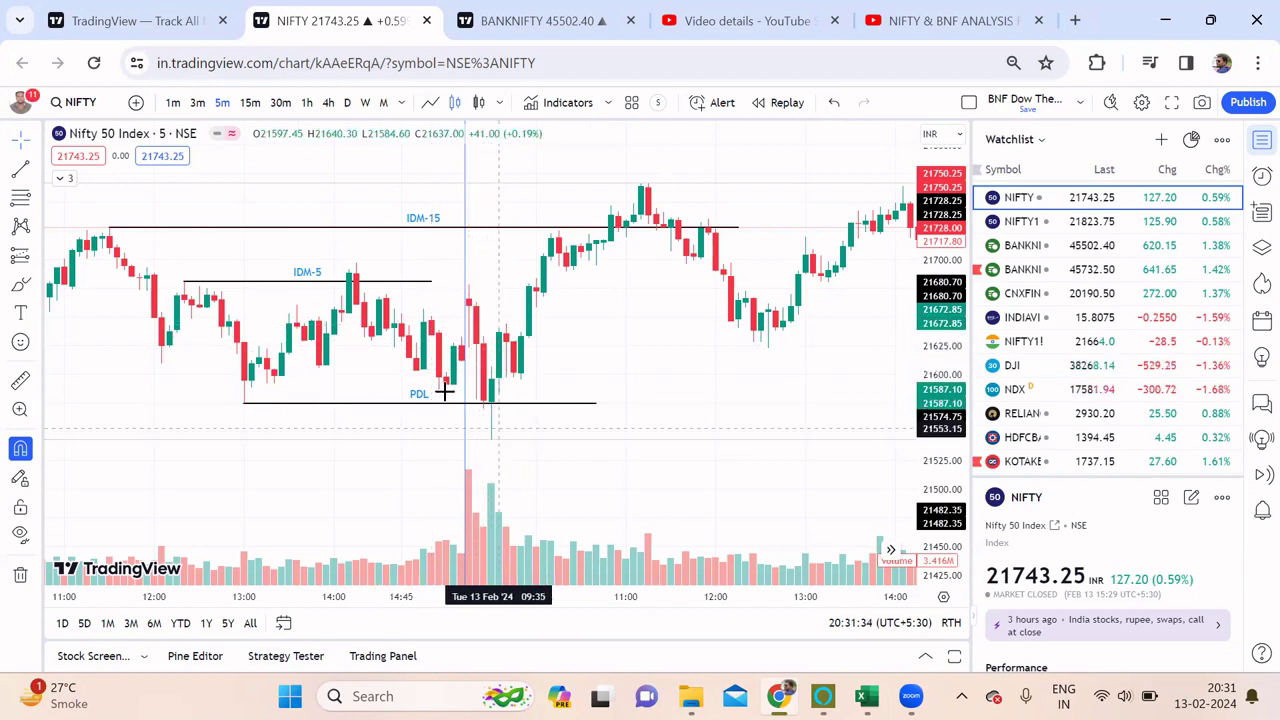
- Inspect the PDL line on the NIFTY 5-minute chart, then switch to the EP-367 analysis video
left_click(490, 402)
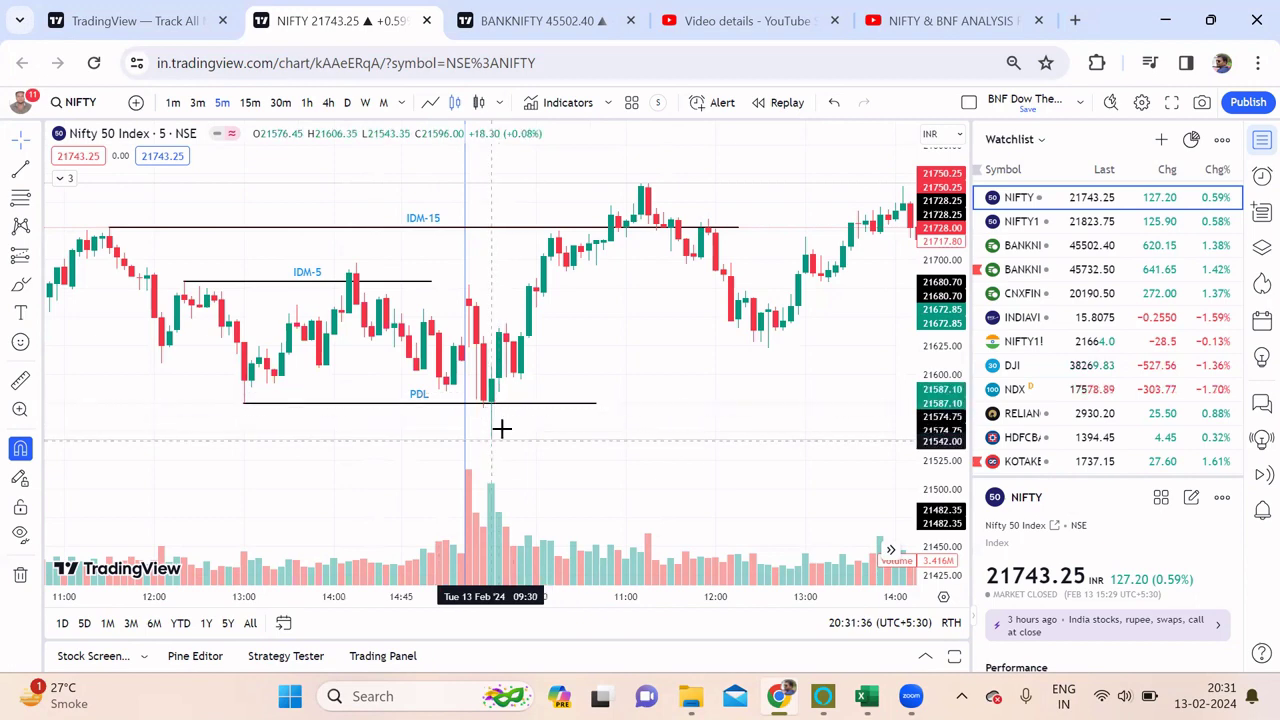
left_click(540, 446)
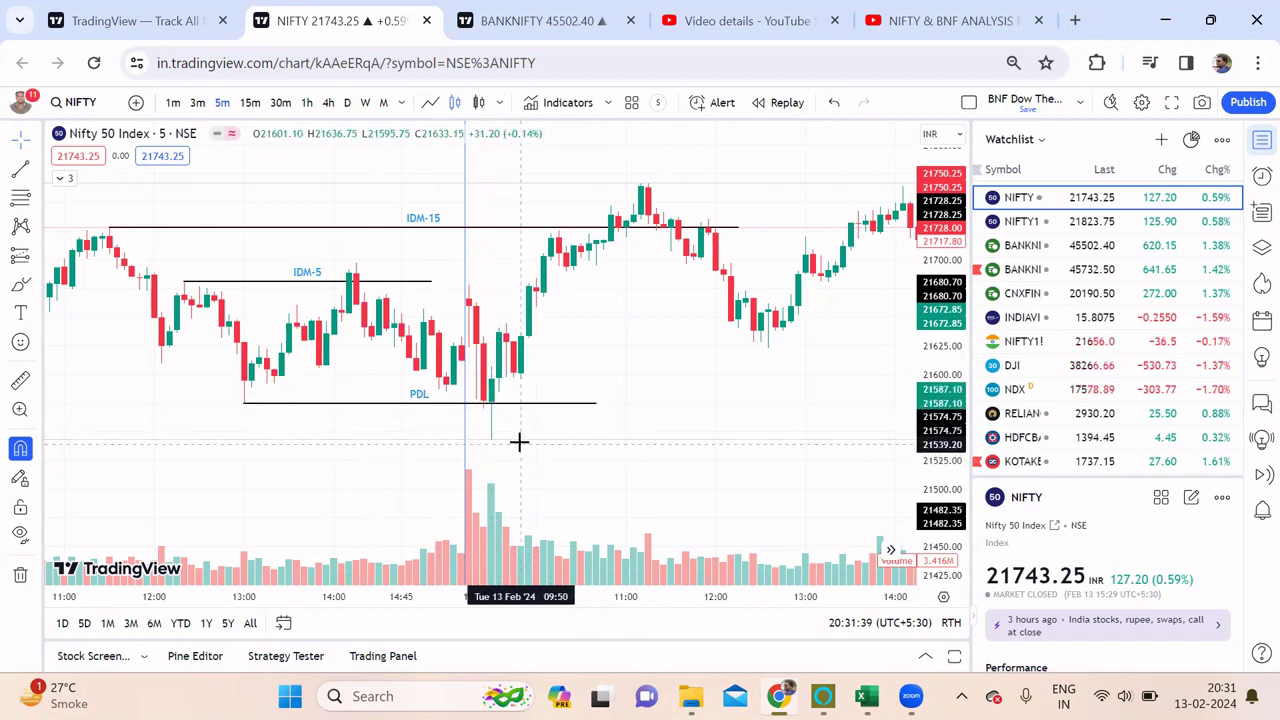
key("ctrl+5")
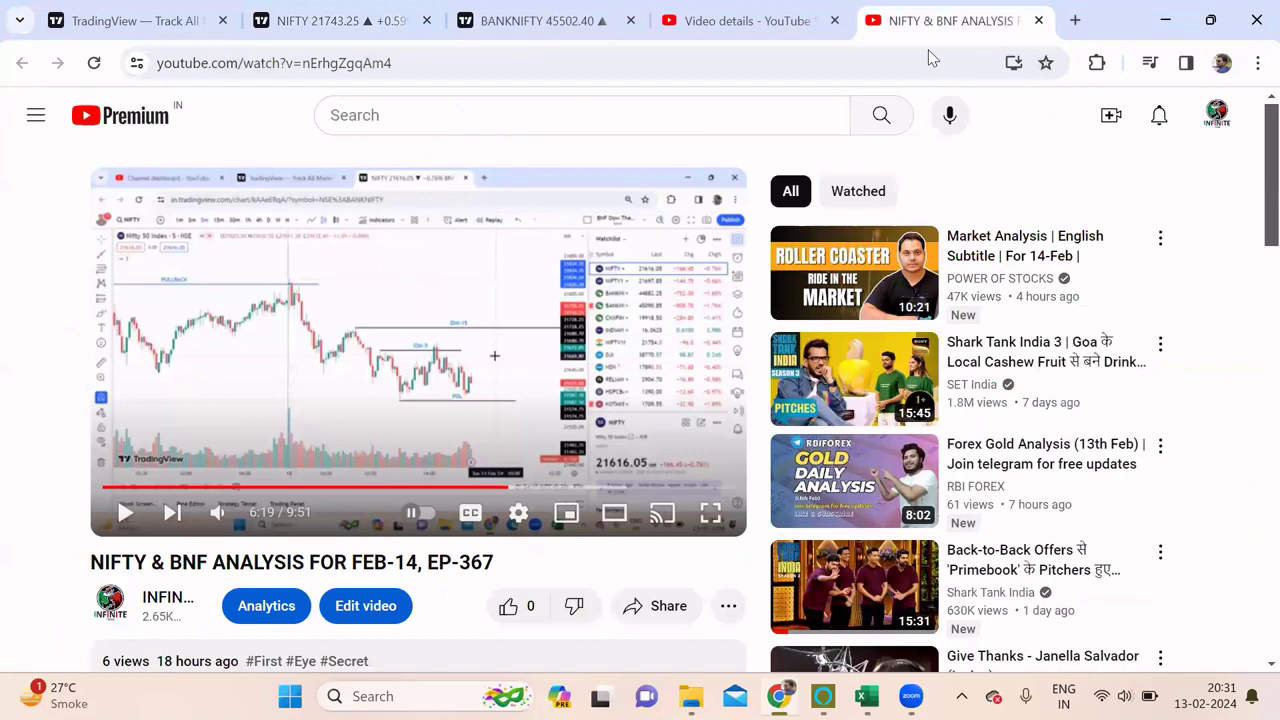
- Play the analysis video full screen from 6:19, pause near 6:41, and exit full screen
left_click(712, 512)
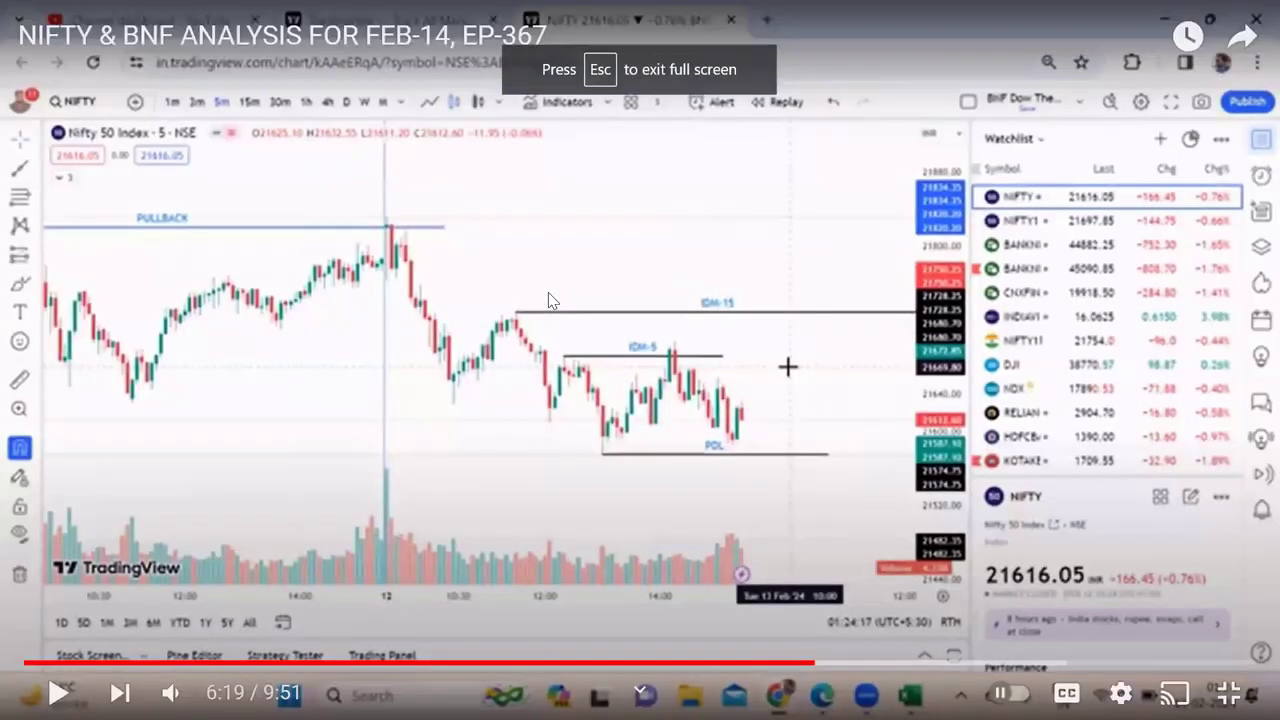
left_click(610, 316)
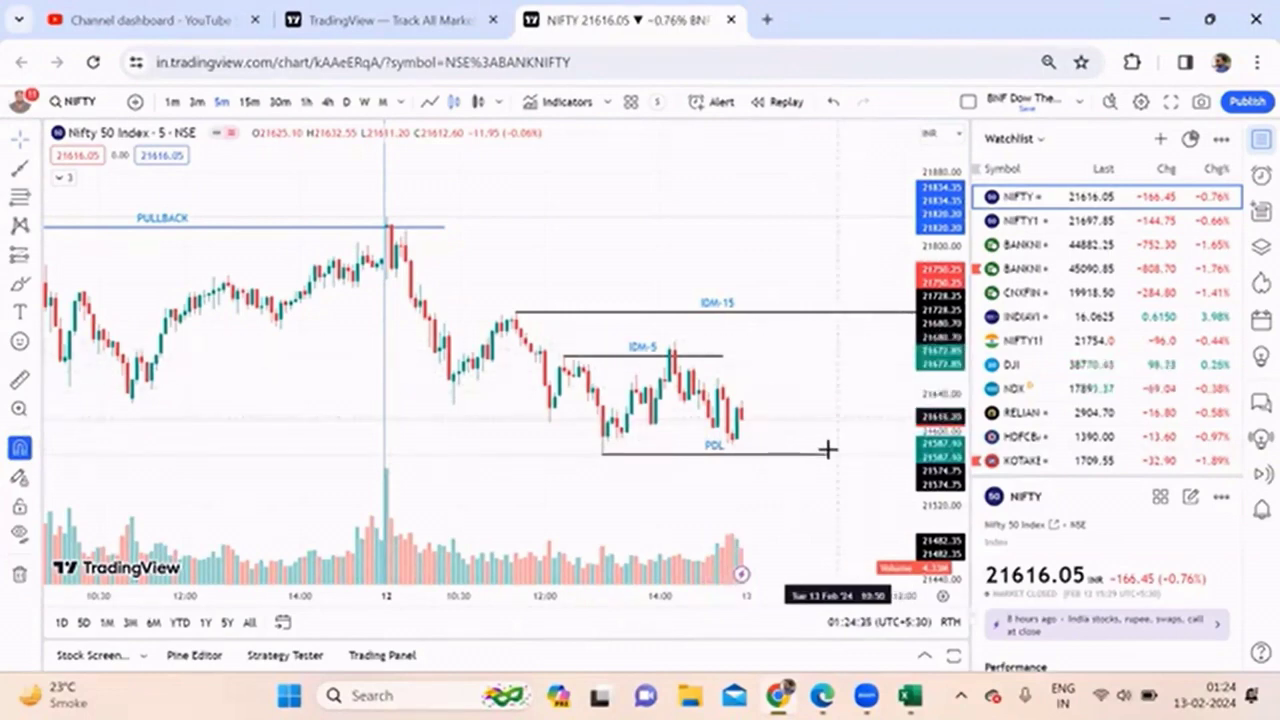
mouse_move(714, 488)
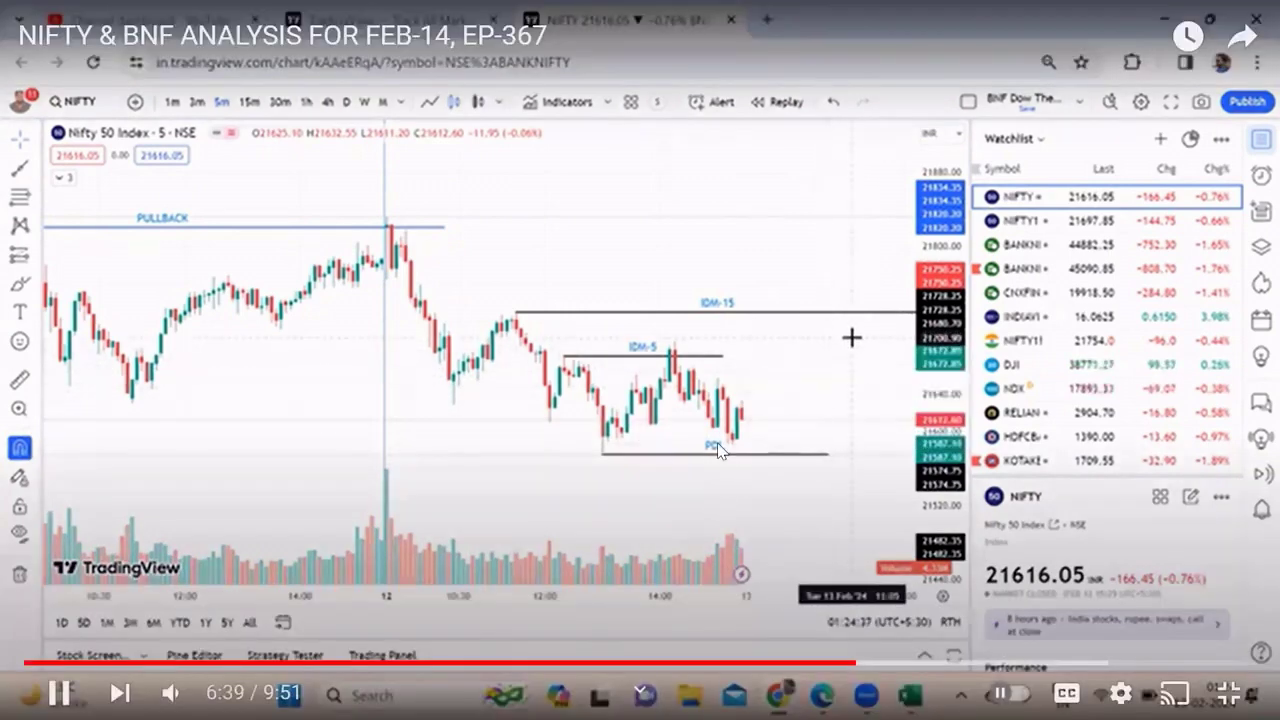
left_click(718, 450)
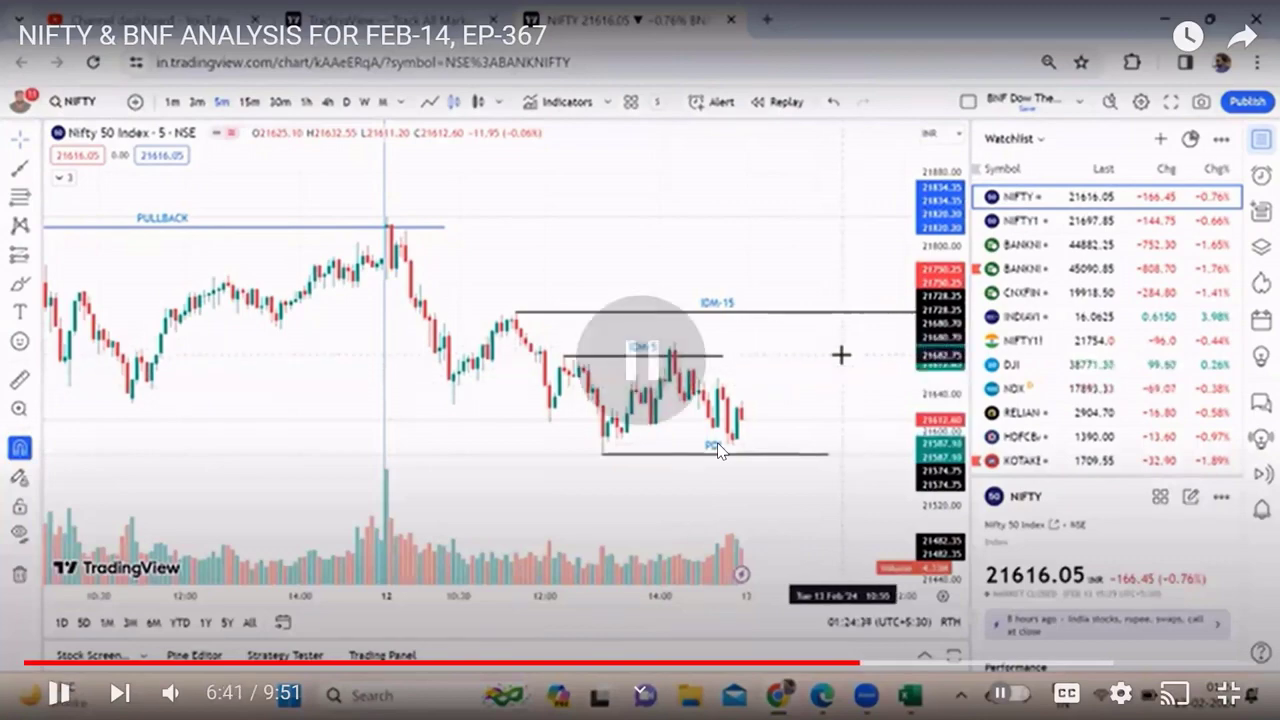
double_click(716, 330)
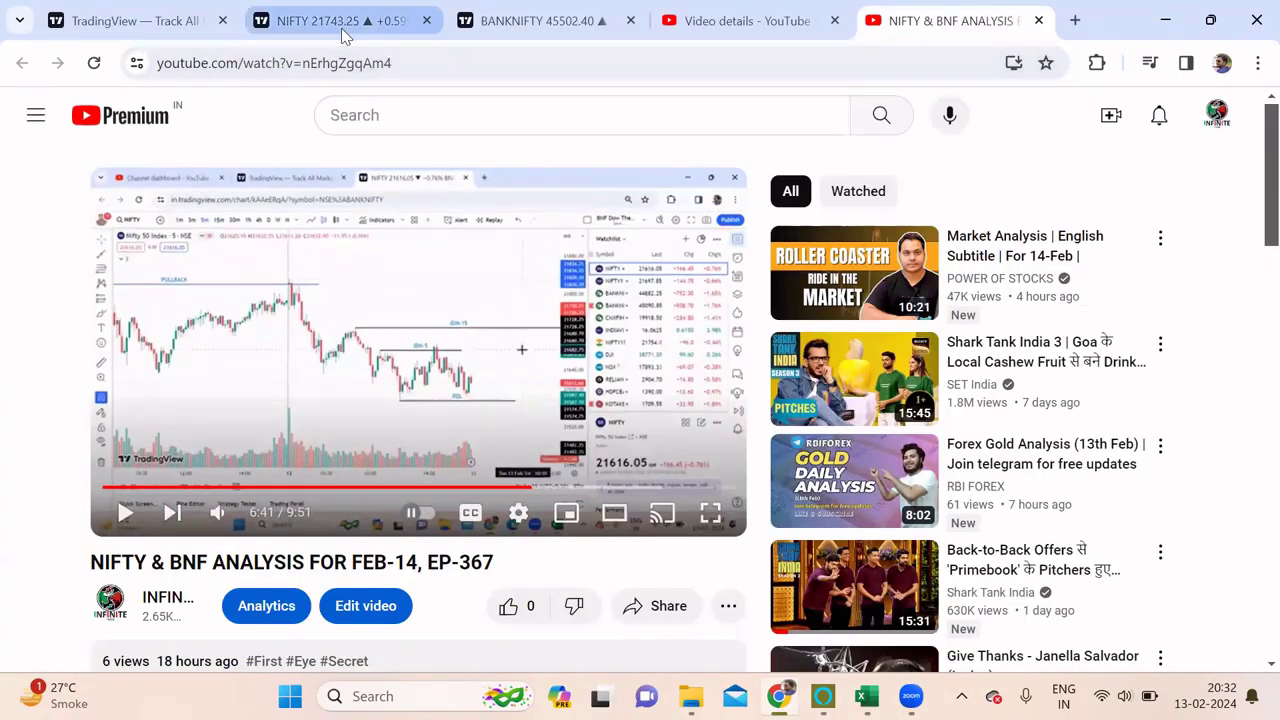
- Return to the NIFTY 5-minute chart and inspect the IDM-15 line
left_click(342, 30)
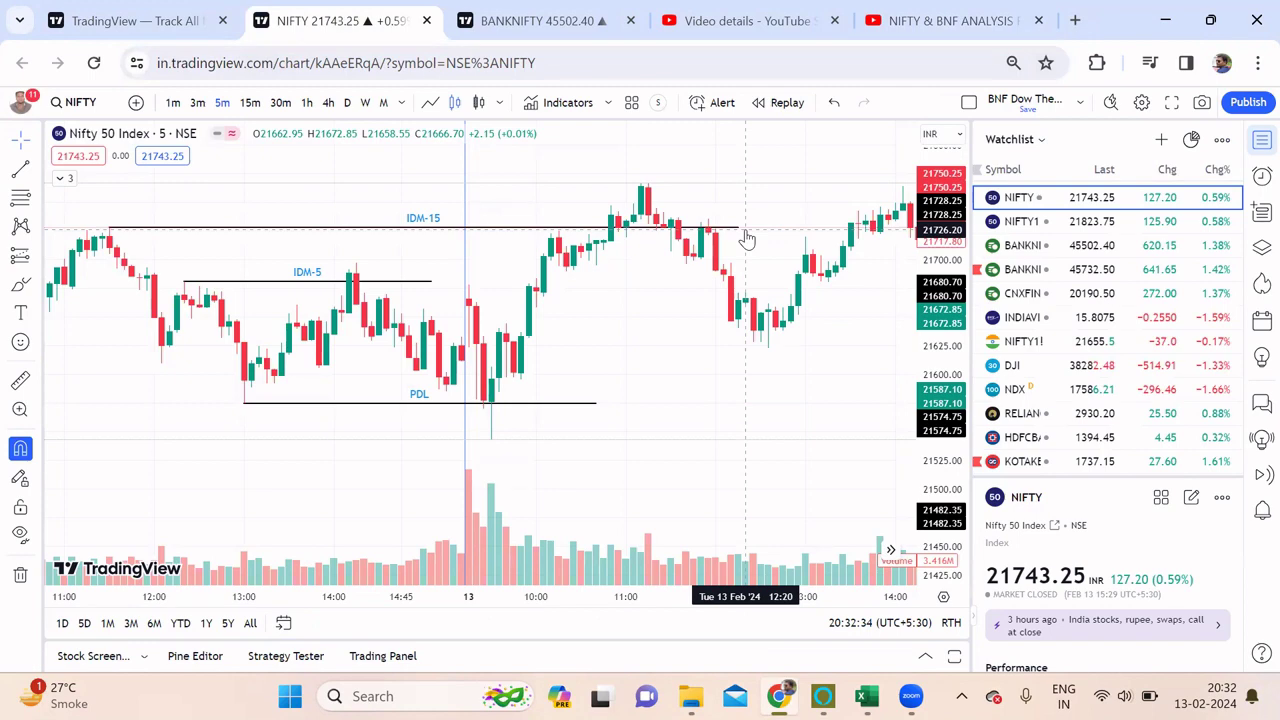
mouse_move(786, 369)
left_mouse_down()
mouse_move(624, 403)
mouse_move(540, 380)
left_mouse_up()
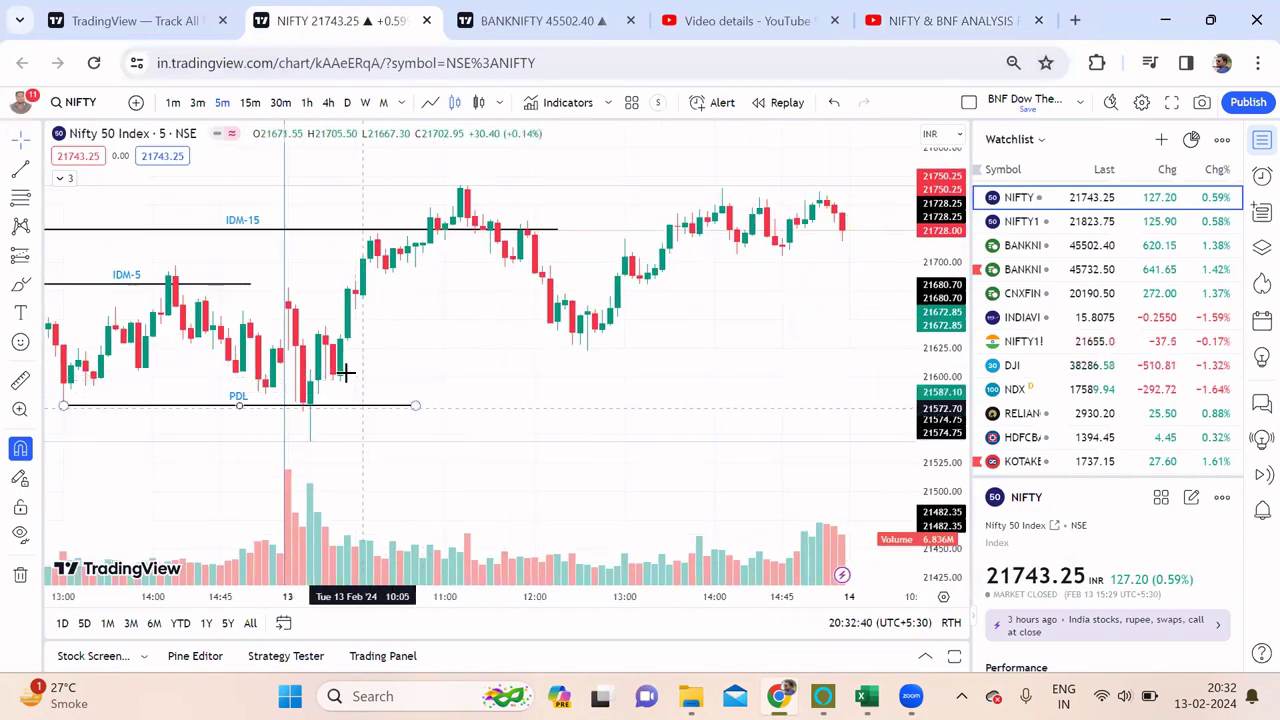
left_click(560, 231)
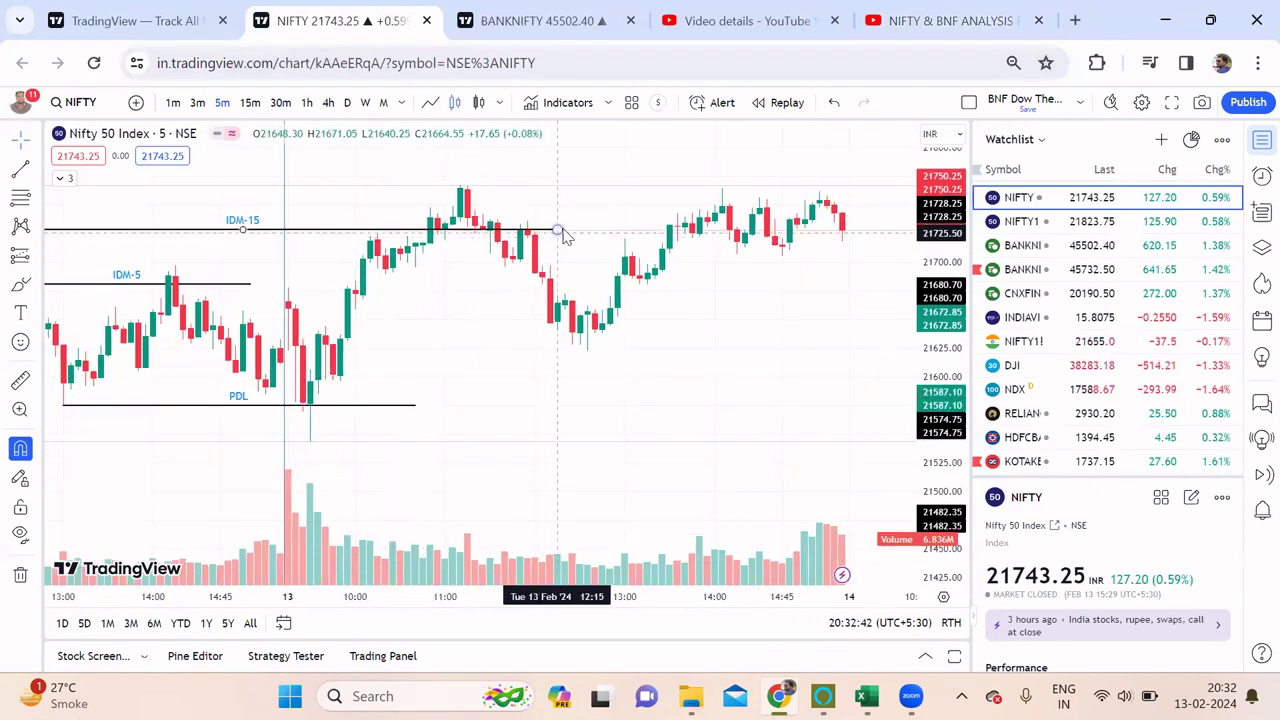
left_click_drag(674, 376, 737, 414)
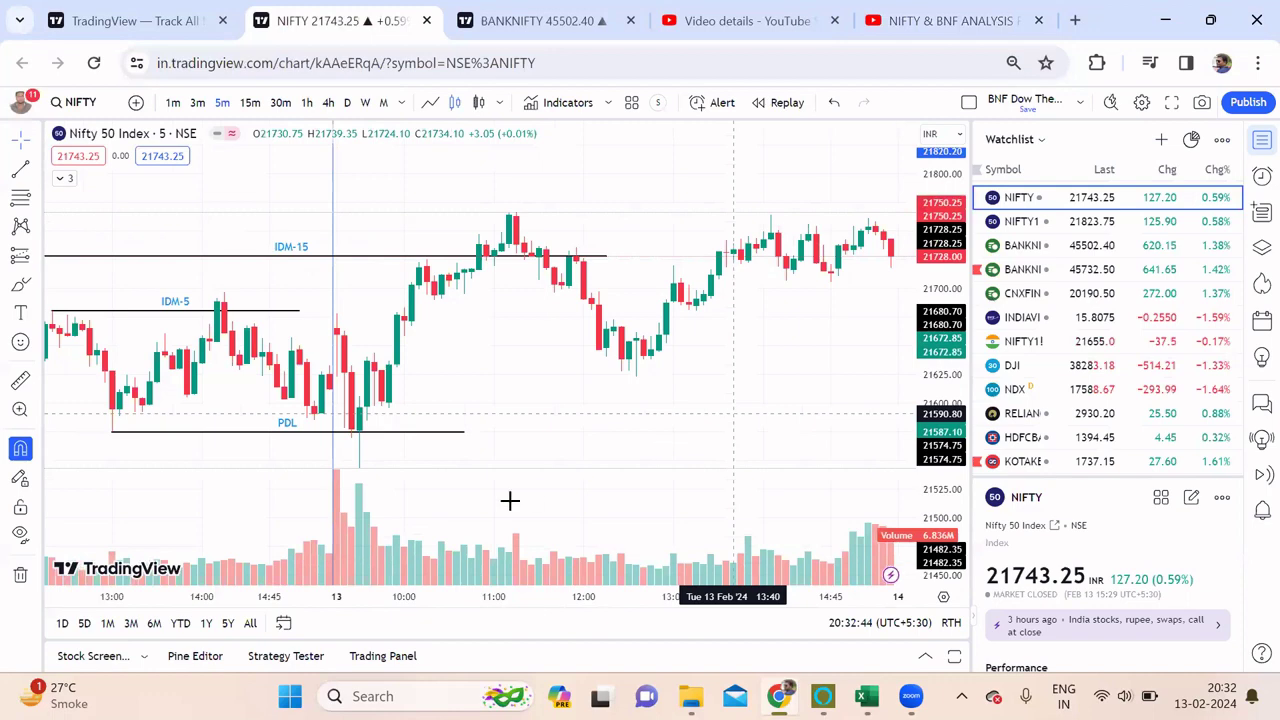
- Zoom out to inspect the IDM-5 line, then switch to the BANKNIFTY chart
left_click(436, 551)
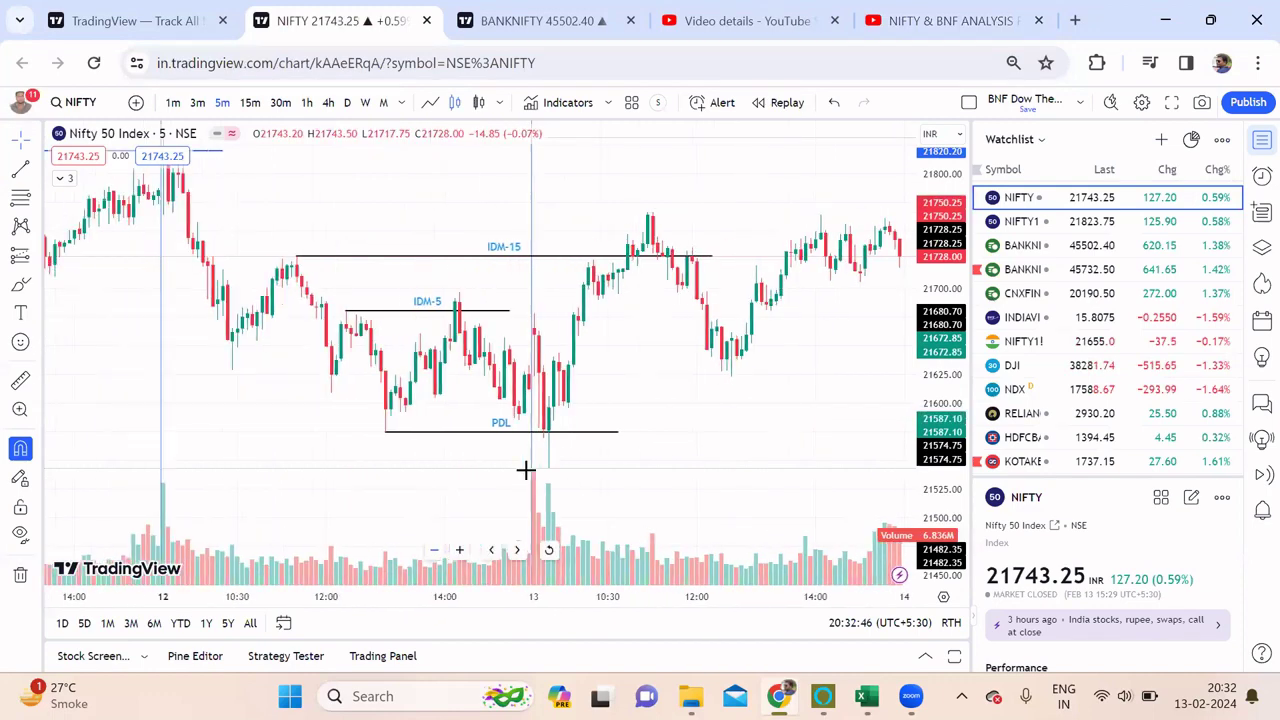
left_click_drag(680, 437, 577, 423)
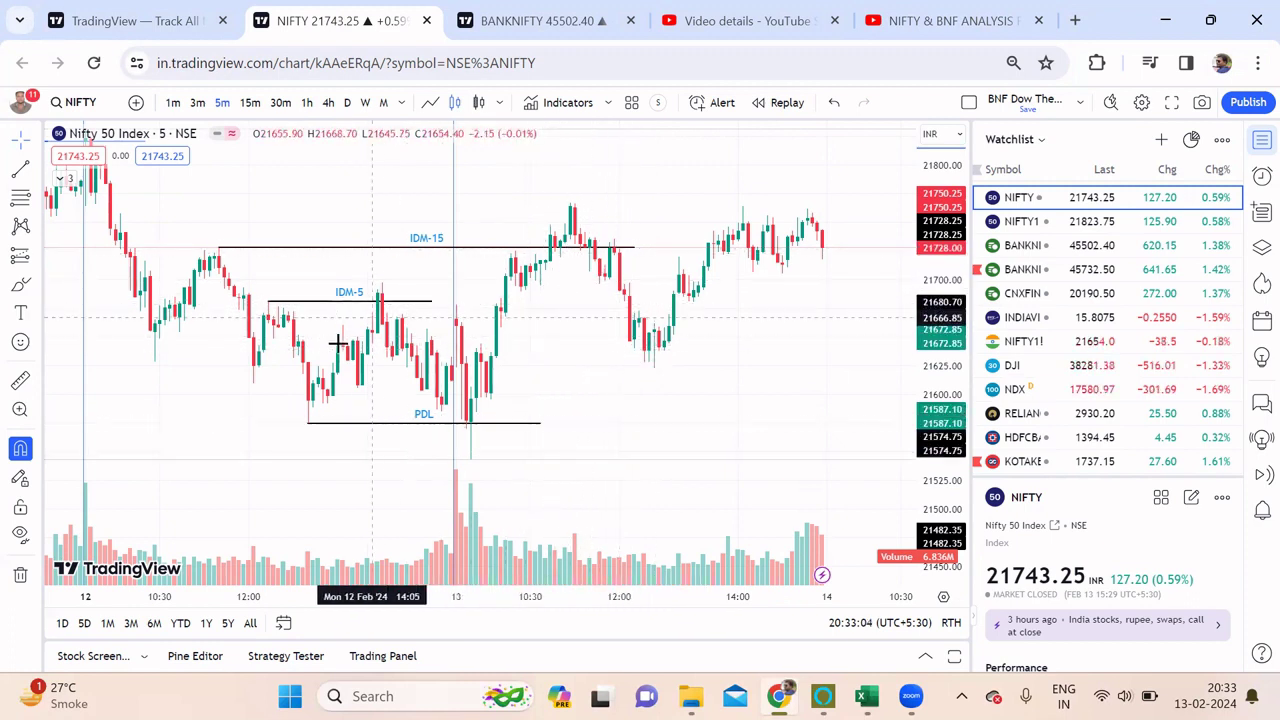
left_click(432, 299)
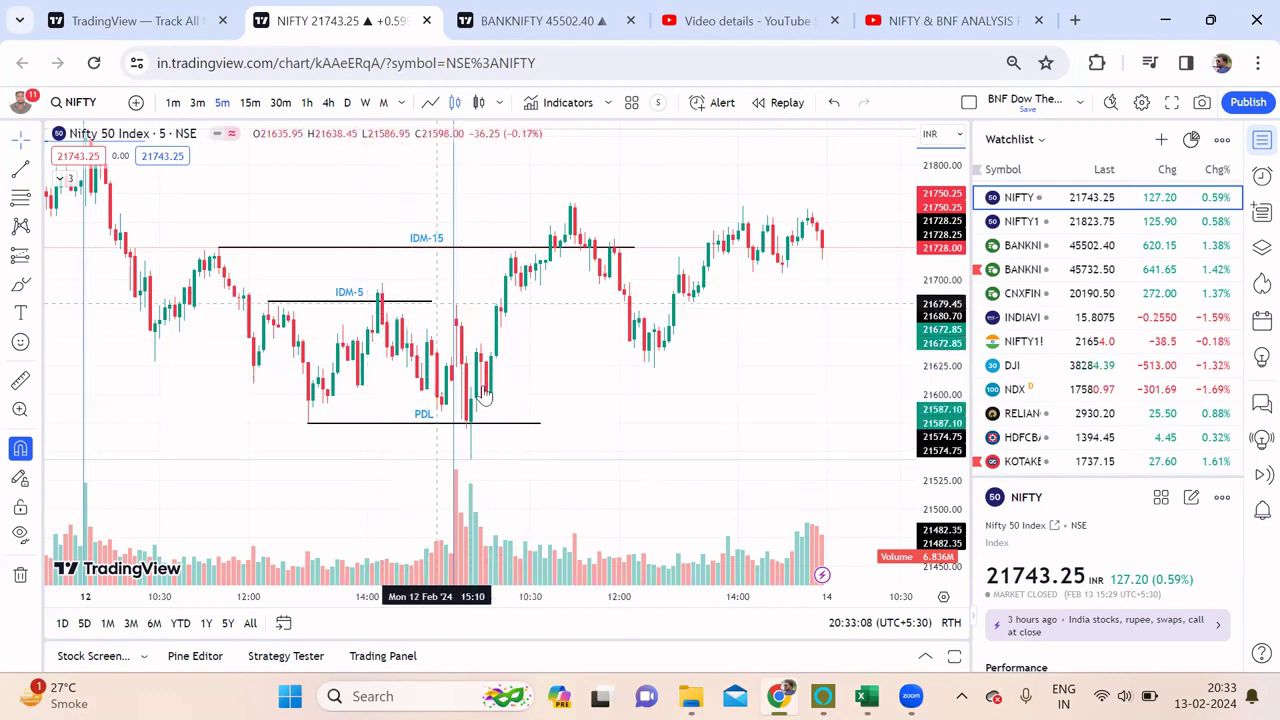
left_click(690, 300)
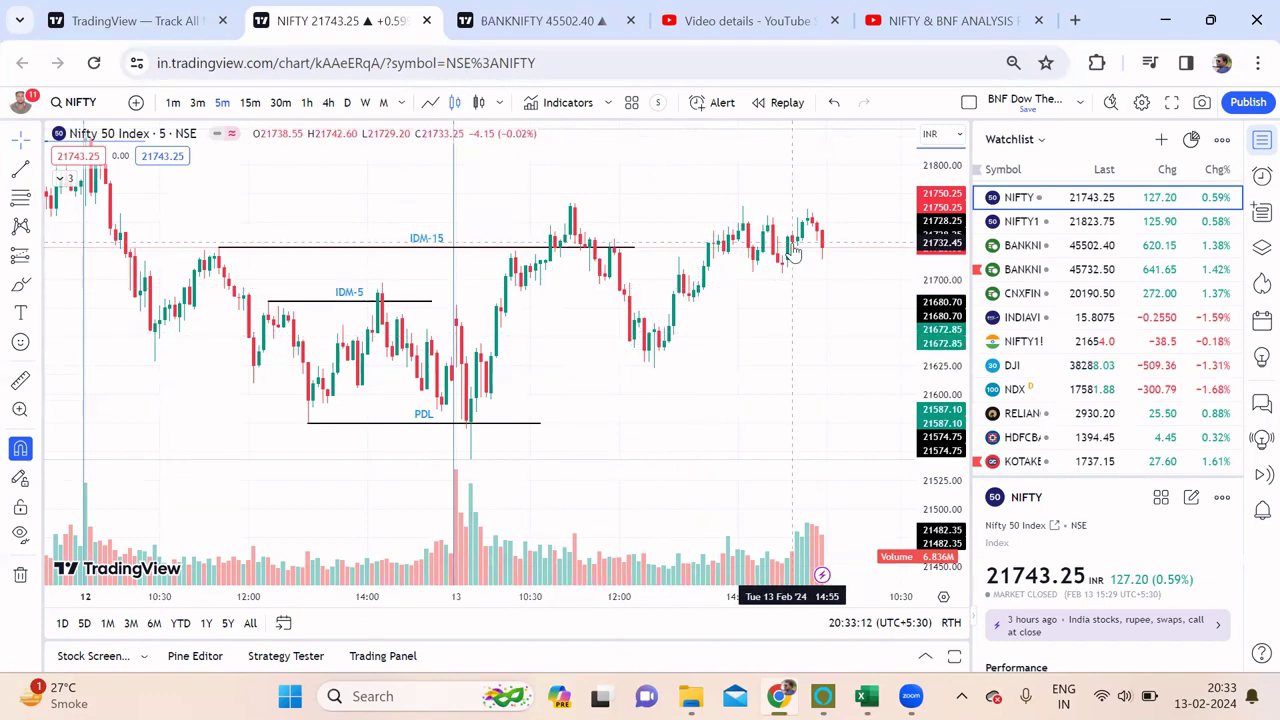
left_click(570, 40)
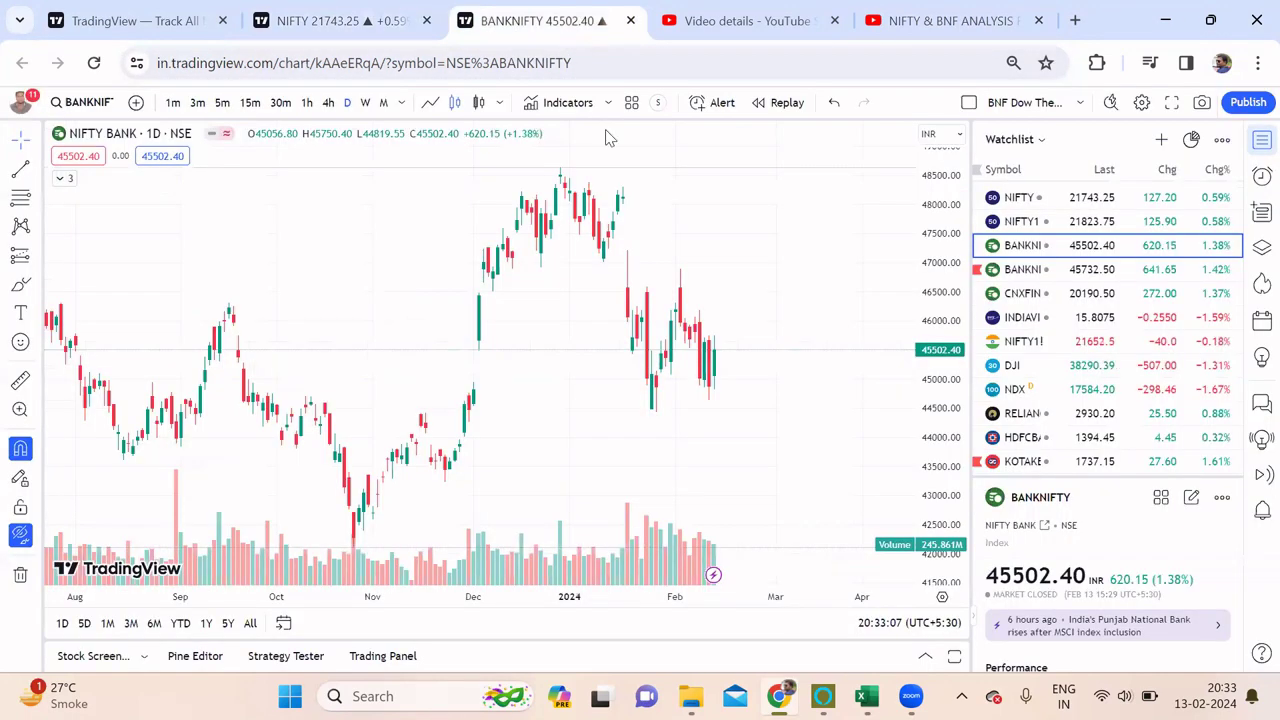
- Switch BANKNIFTY to 5-minute candles and pan back to the 12 Feb session
left_click(221, 103)
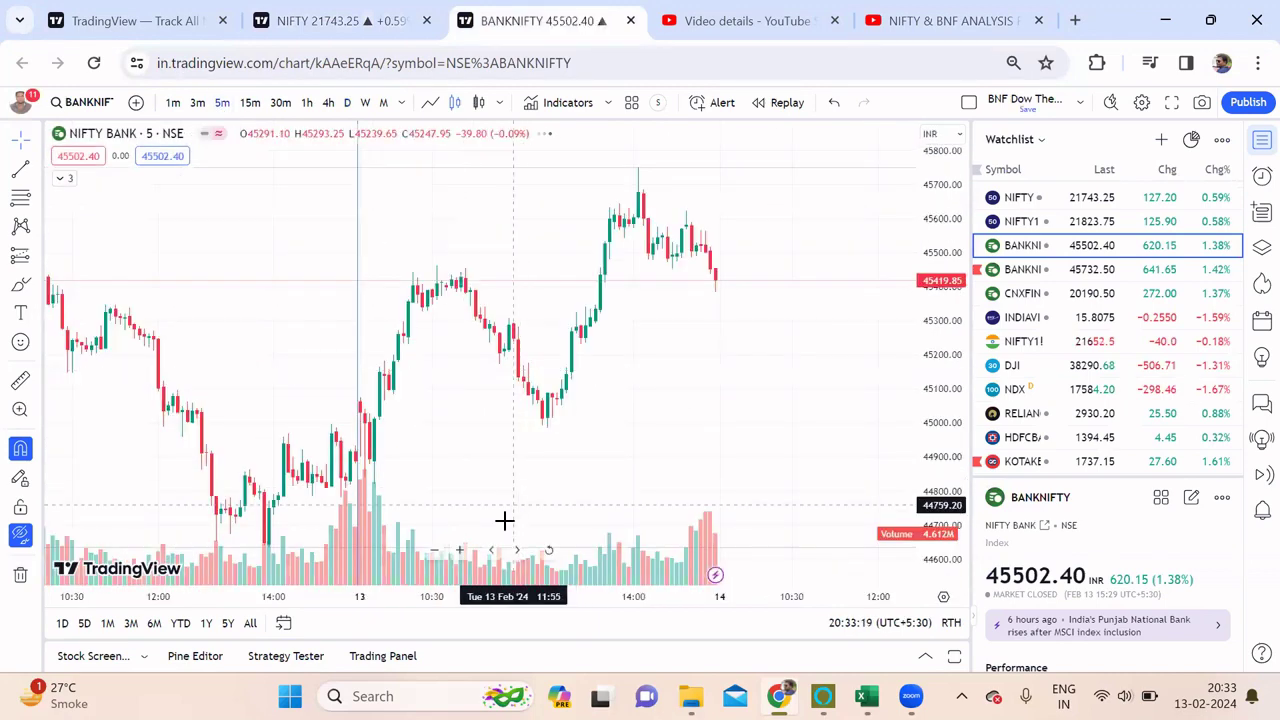
left_click_drag(595, 437, 774, 369)
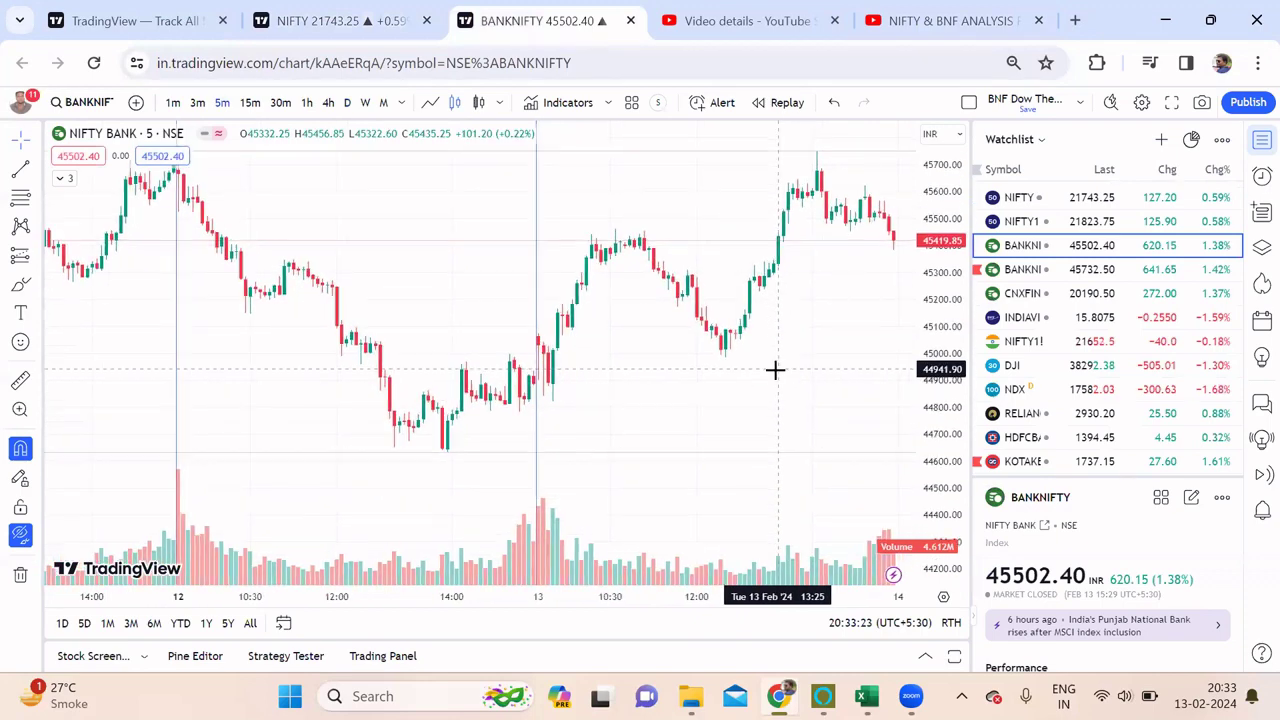
left_click(38, 175)
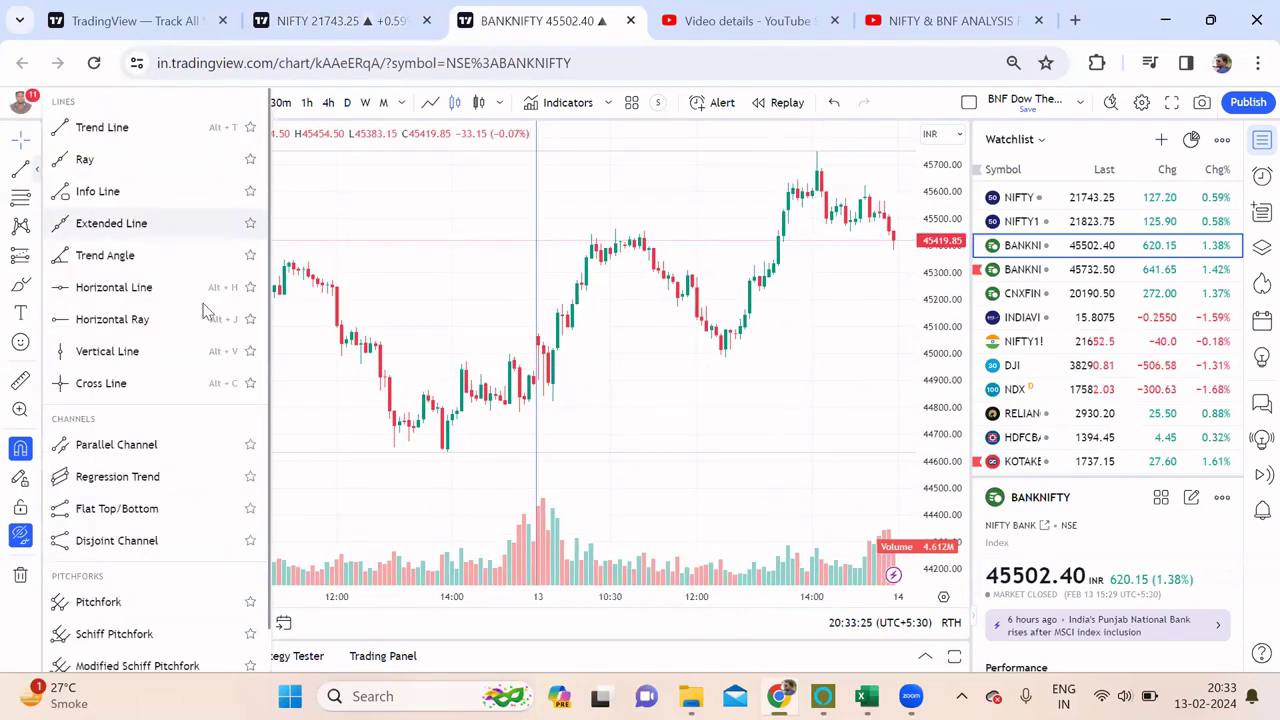
left_click(462, 358)
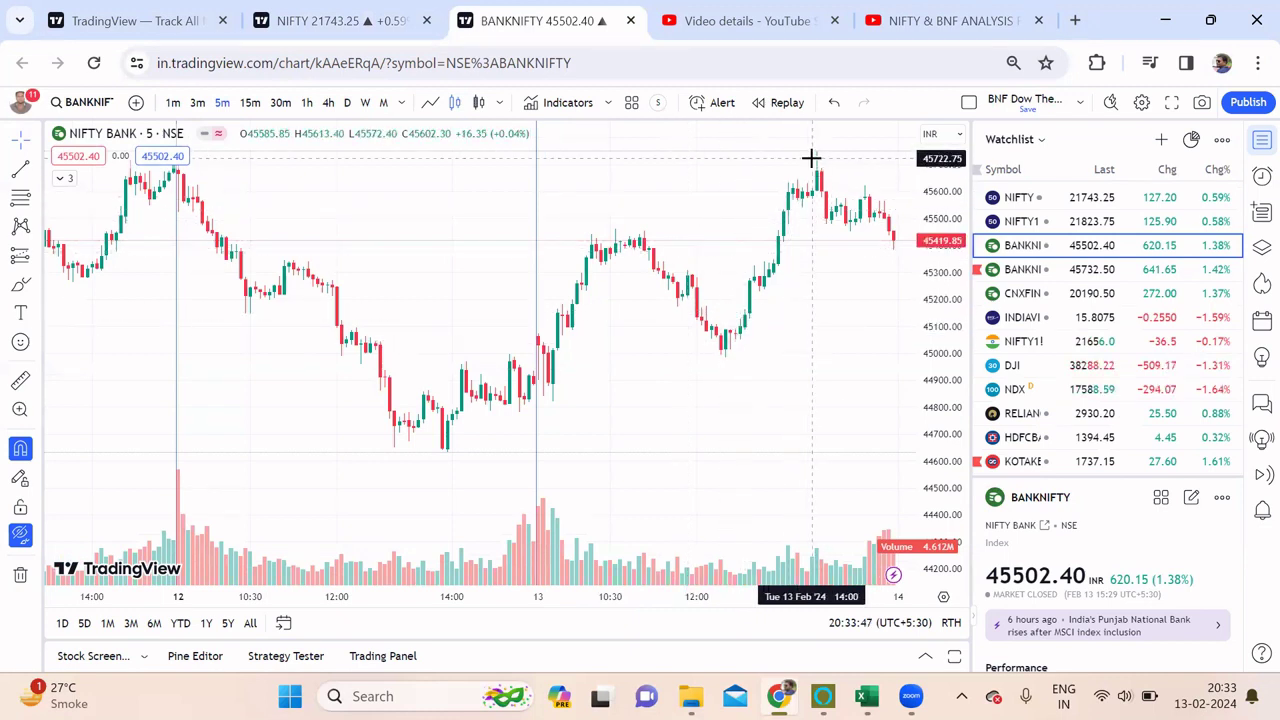
- Recentre and zoom BANKNIFTY out to show 9 Feb, then switch to the OI workbook in Excel
left_click_drag(686, 223, 584, 304)
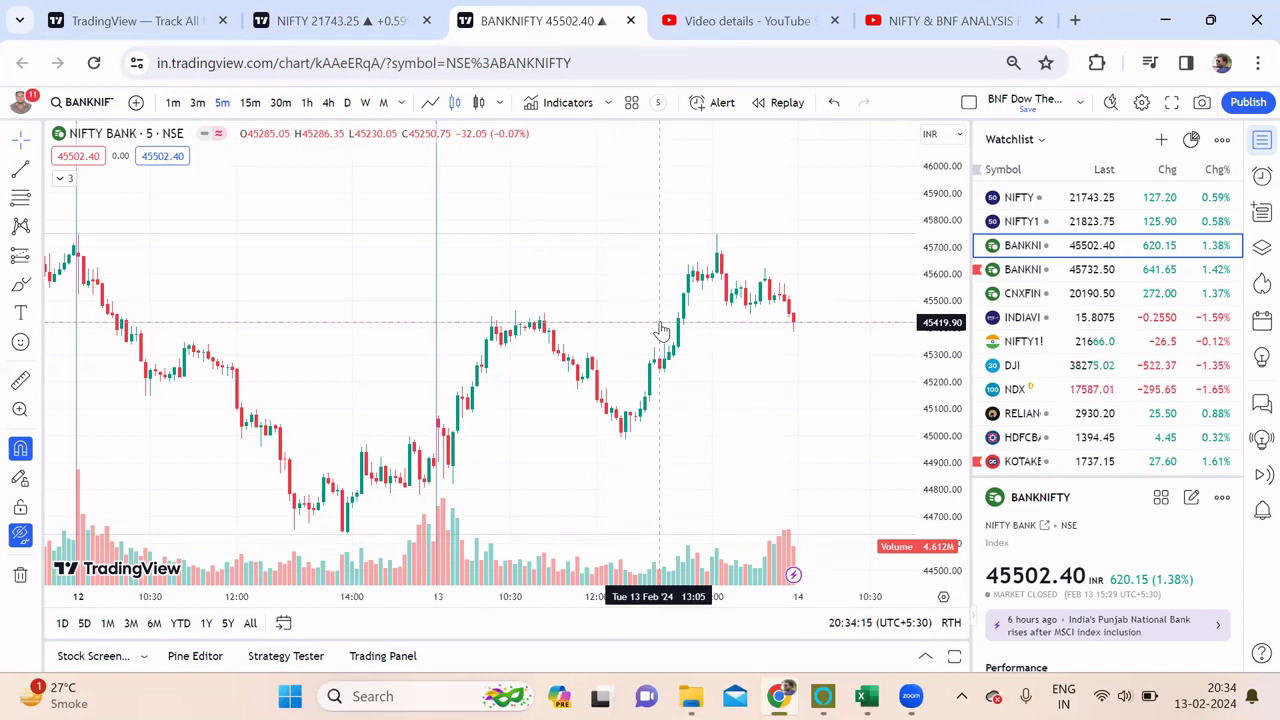
left_click_drag(509, 463, 500, 366)
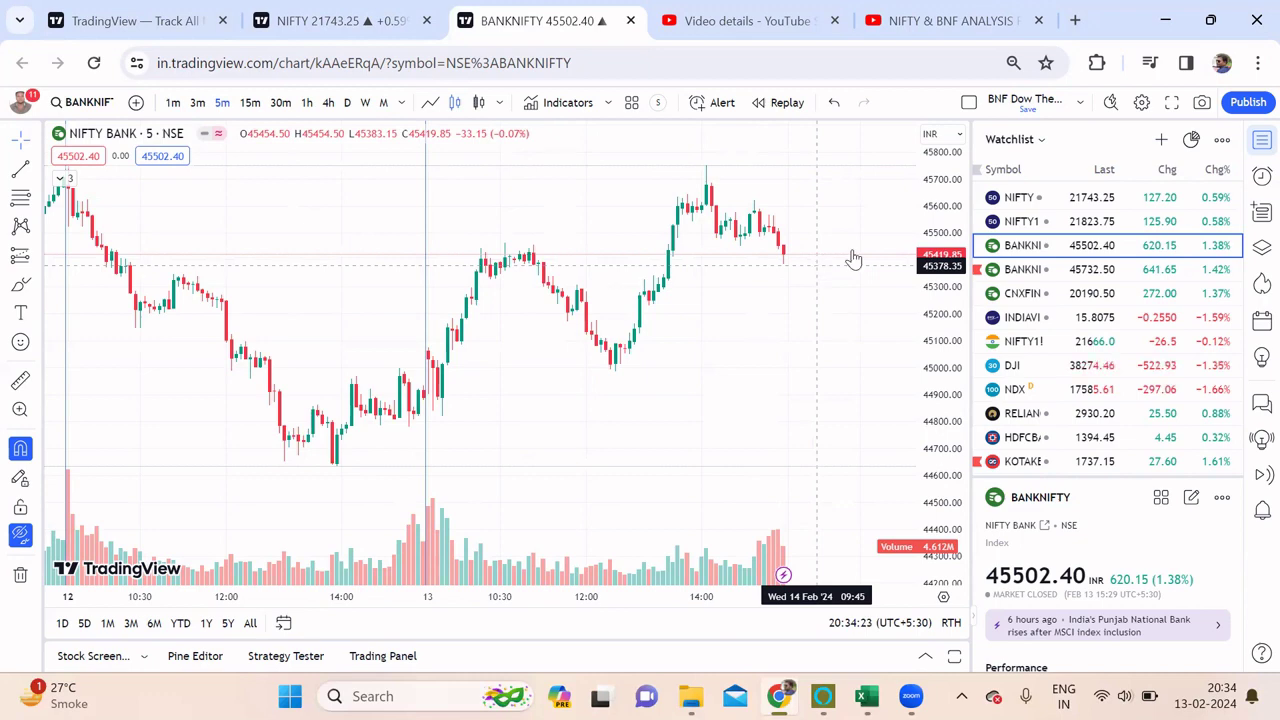
left_click(438, 553)
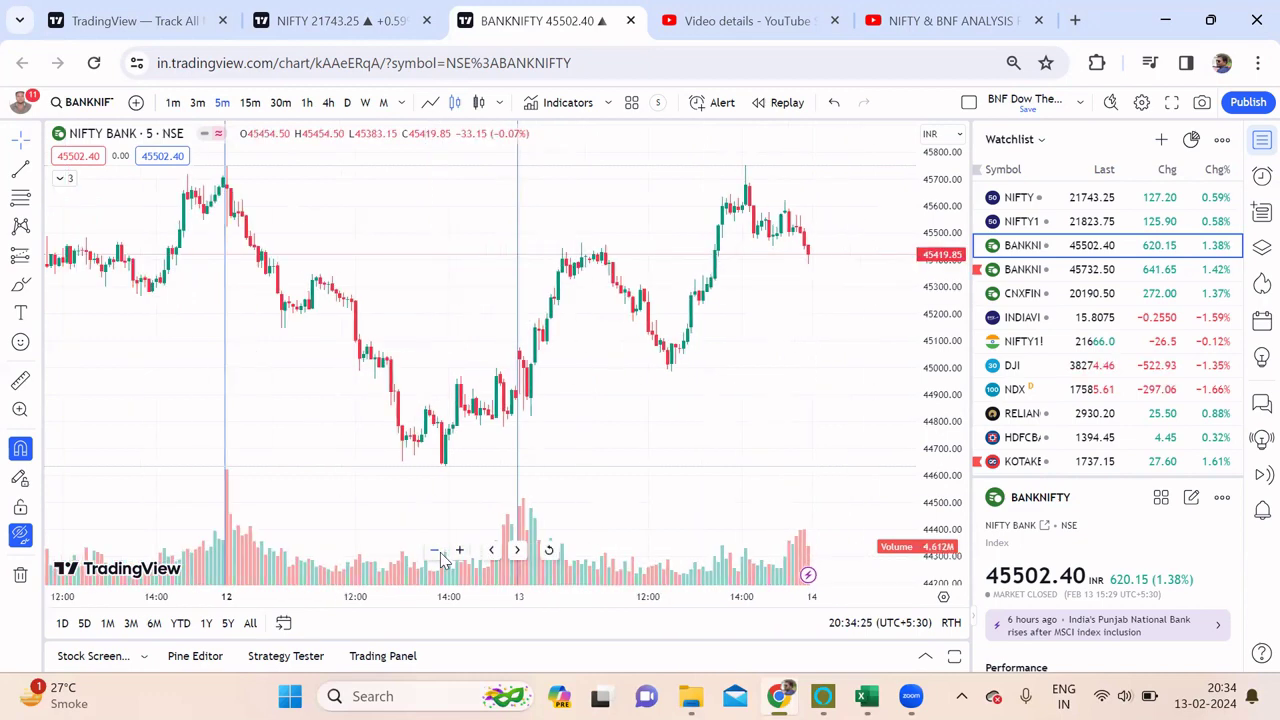
left_click(440, 552)
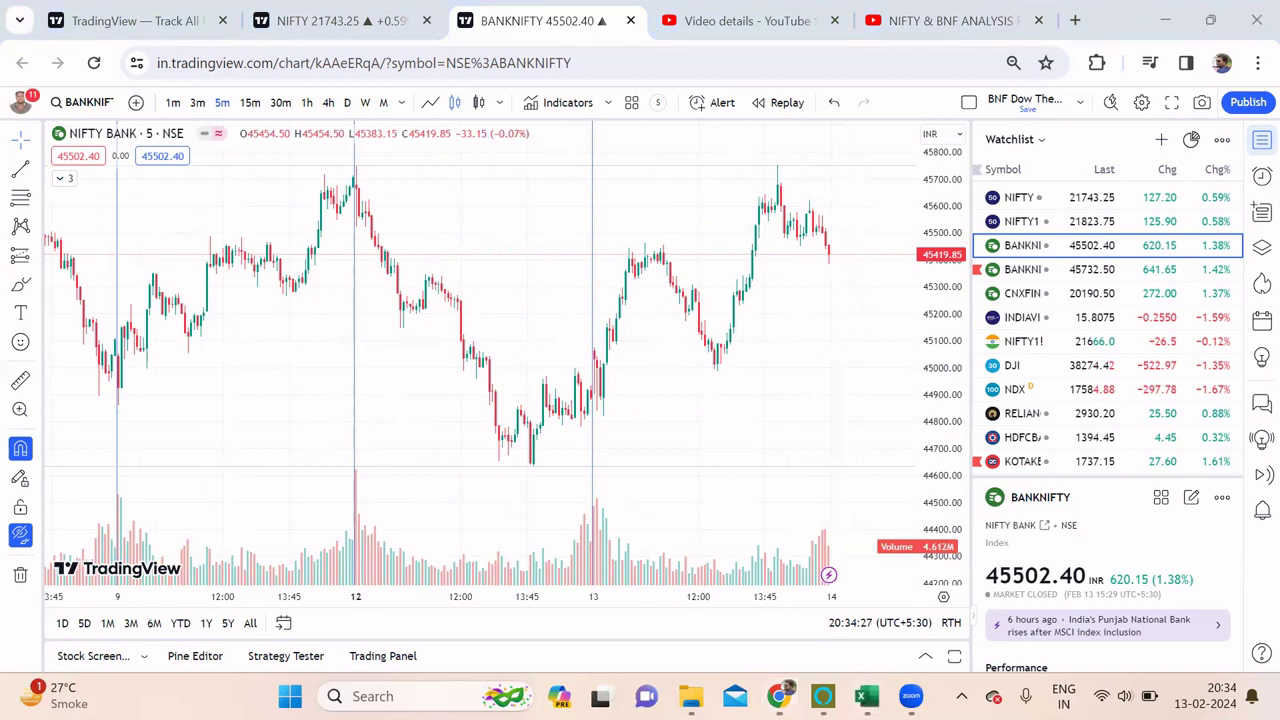
left_click(866, 696)
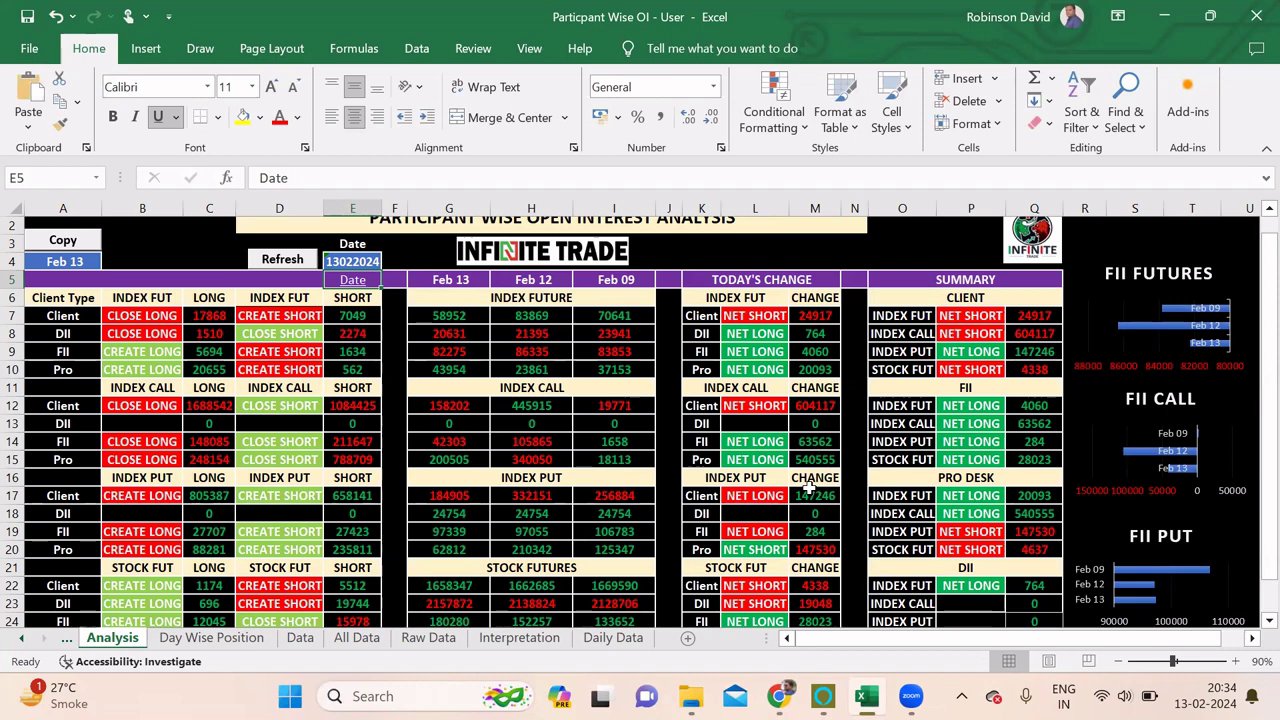
left_click(213, 350)
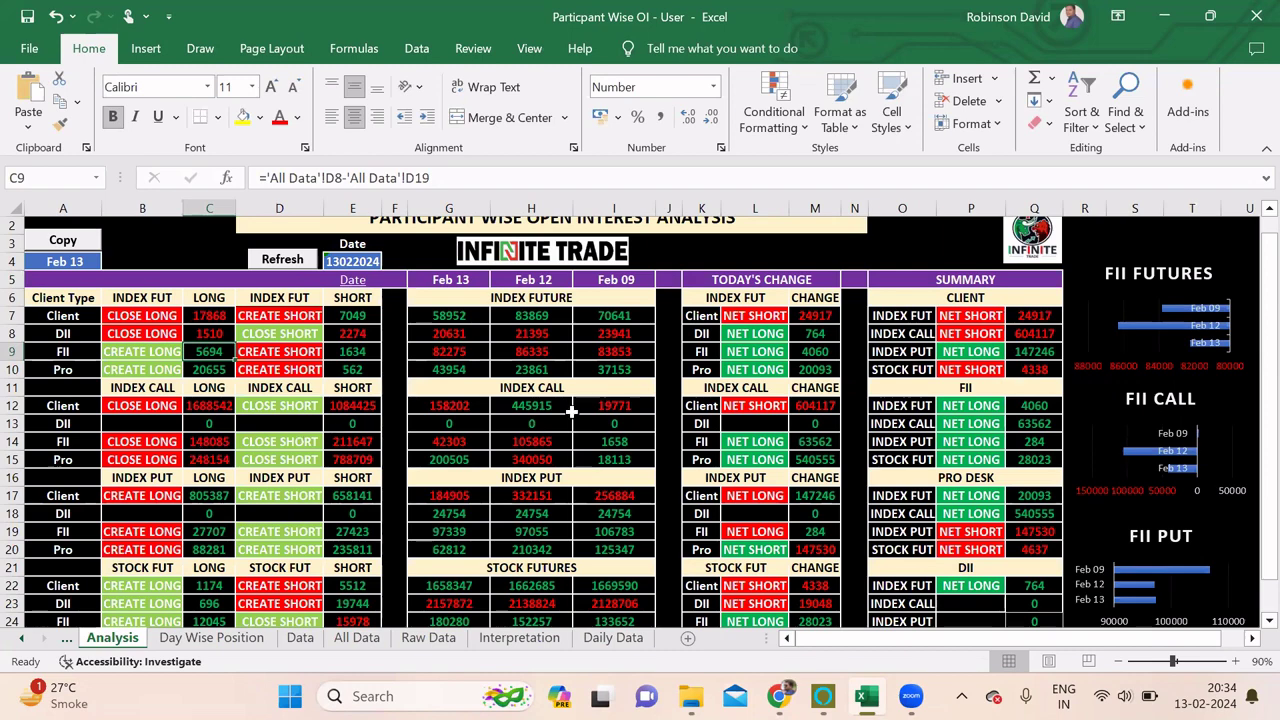
left_click(1040, 426)
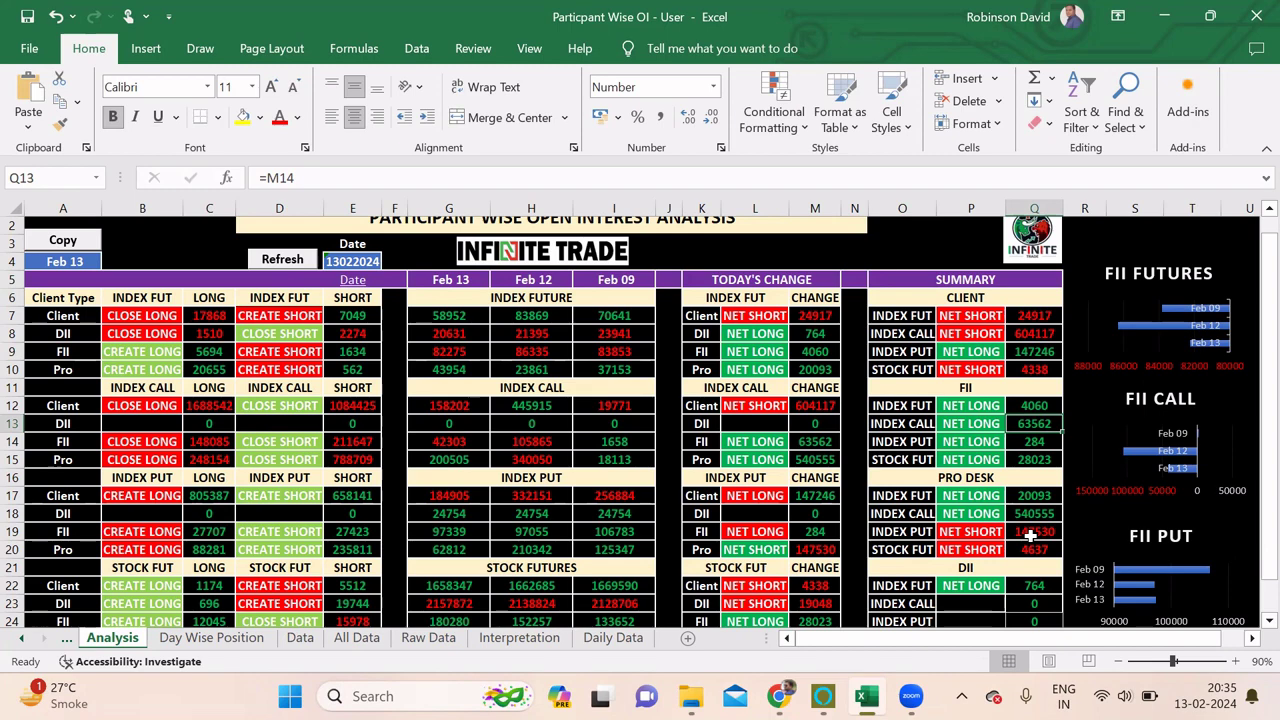
left_click(357, 457)
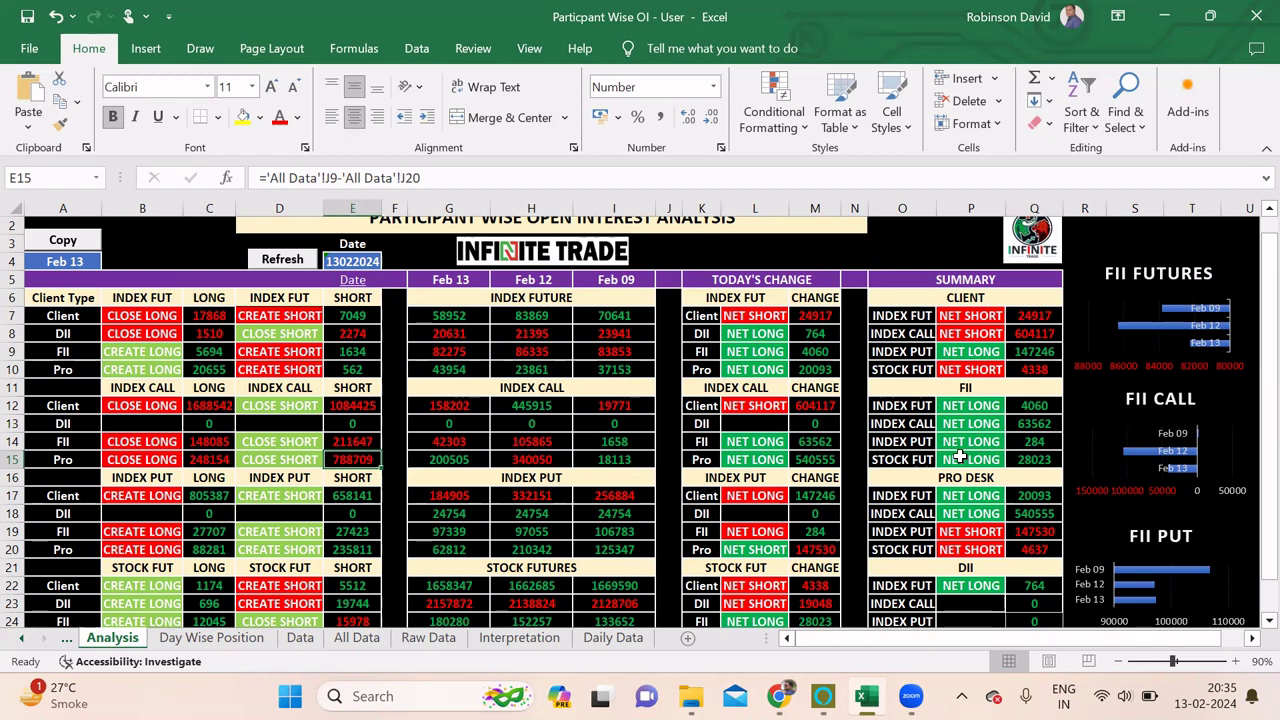
left_click(1030, 532)
left_click(357, 553)
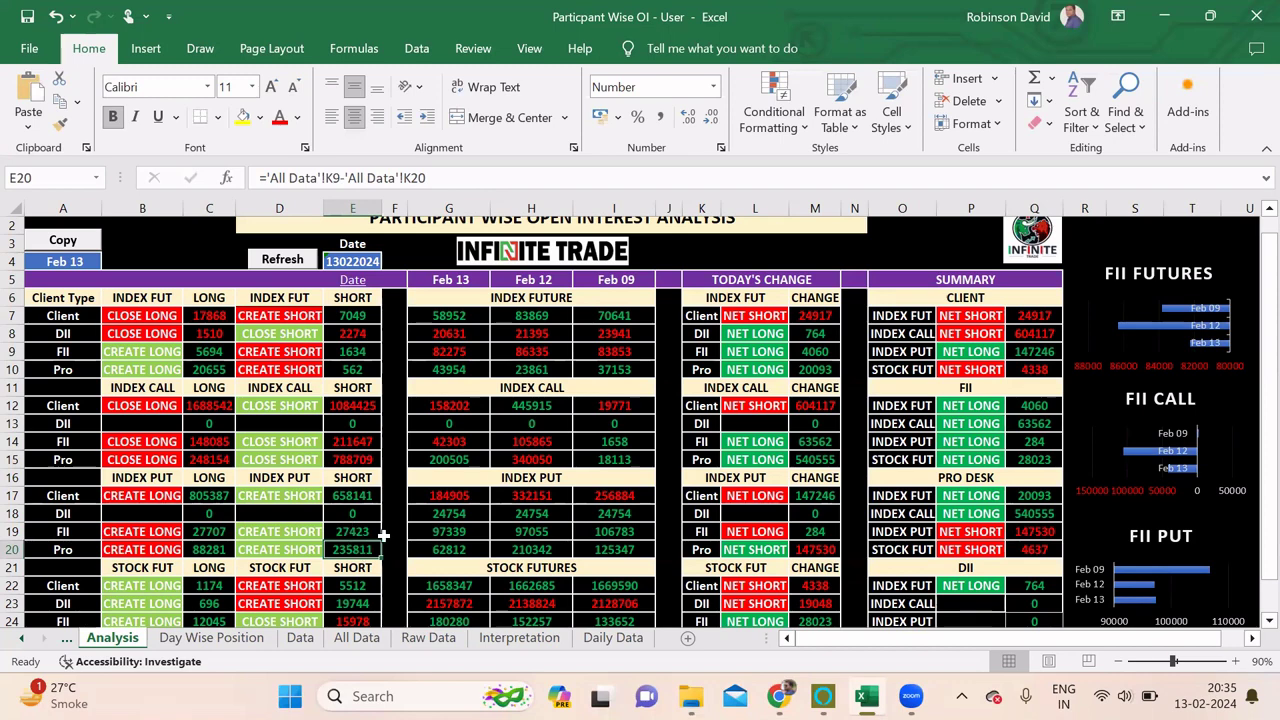
left_click(1038, 441)
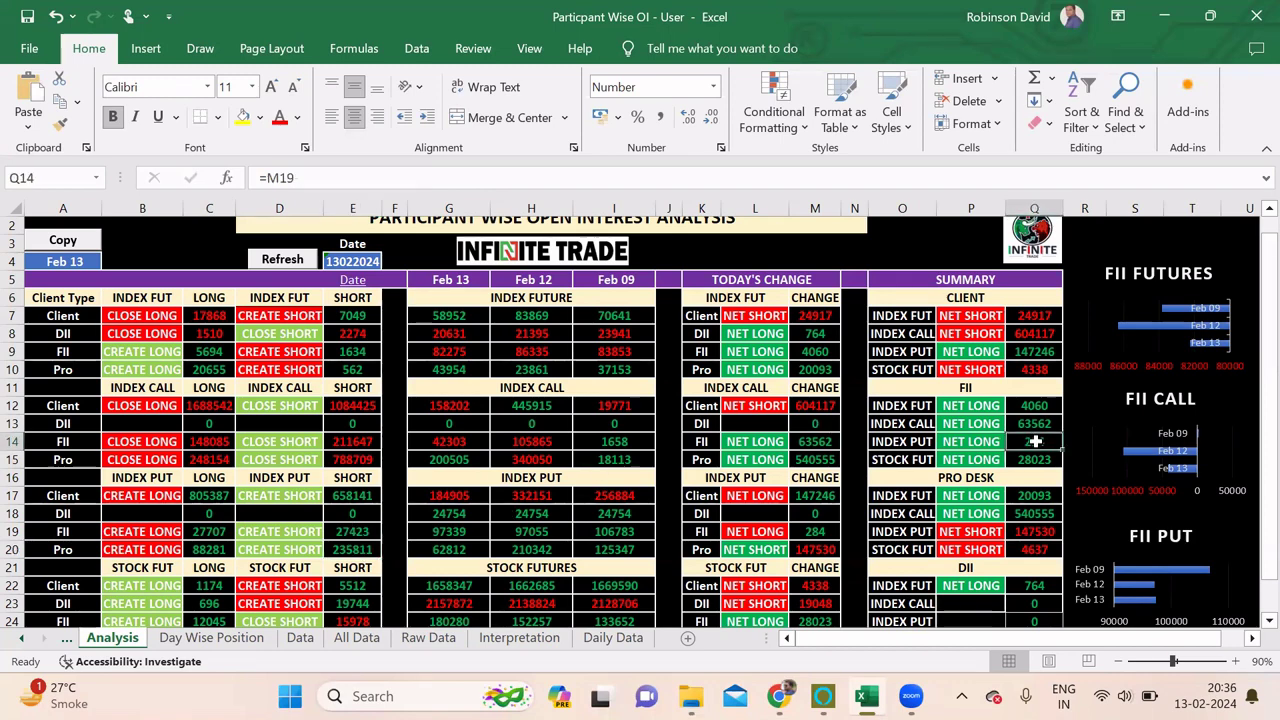
left_click(1035, 424)
left_click(1032, 407)
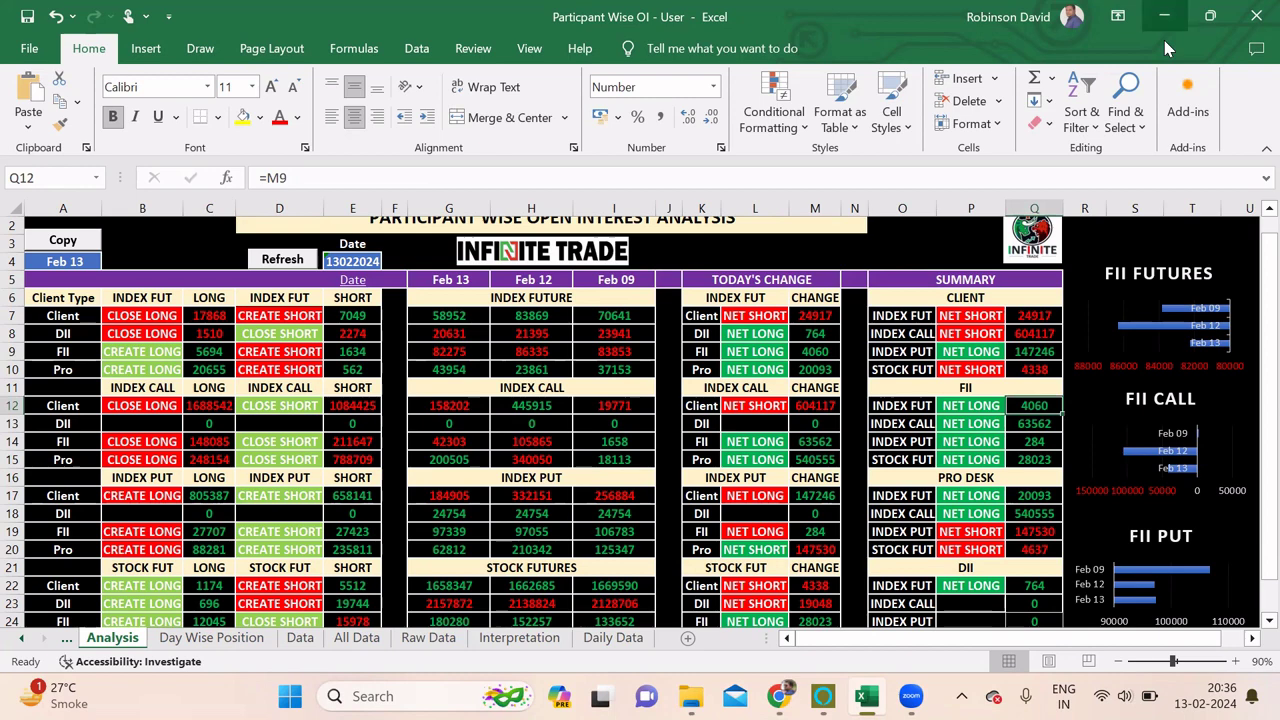
- Minimize Excel, unhide the BANKNIFTY drawings, and extend the pink zone past the latest candles
key("super+Down")
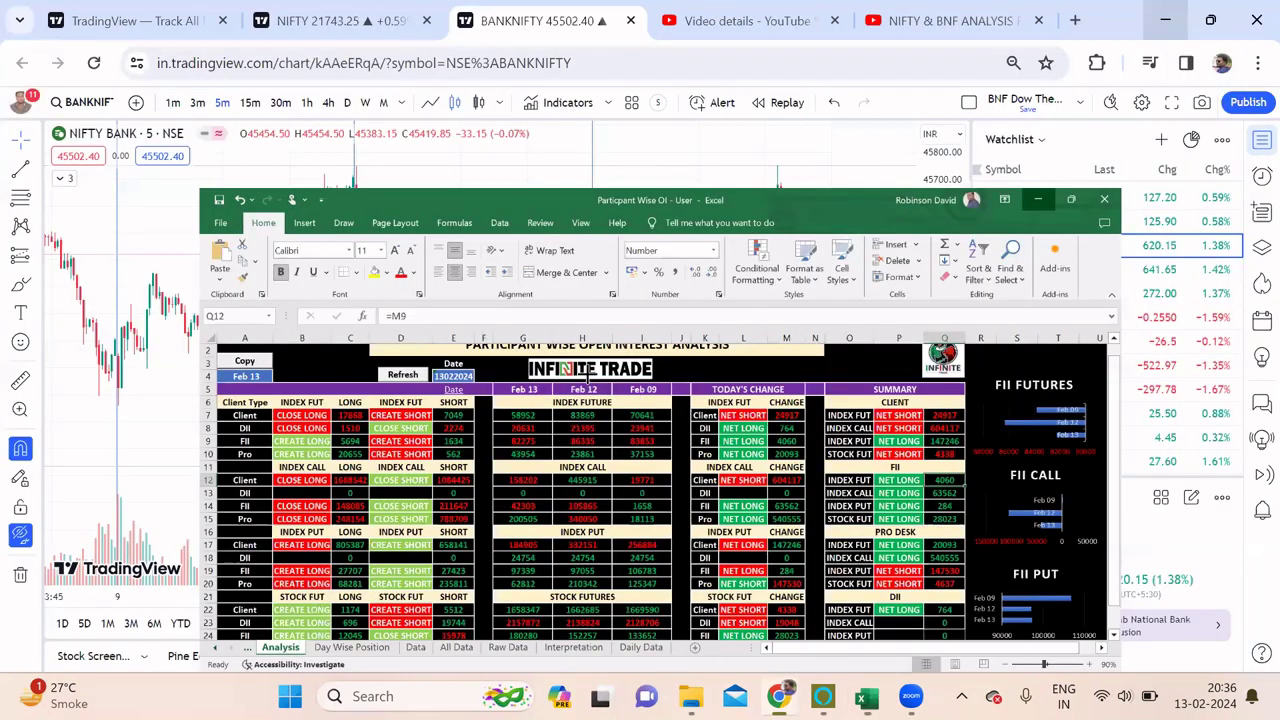
key("super+Down")
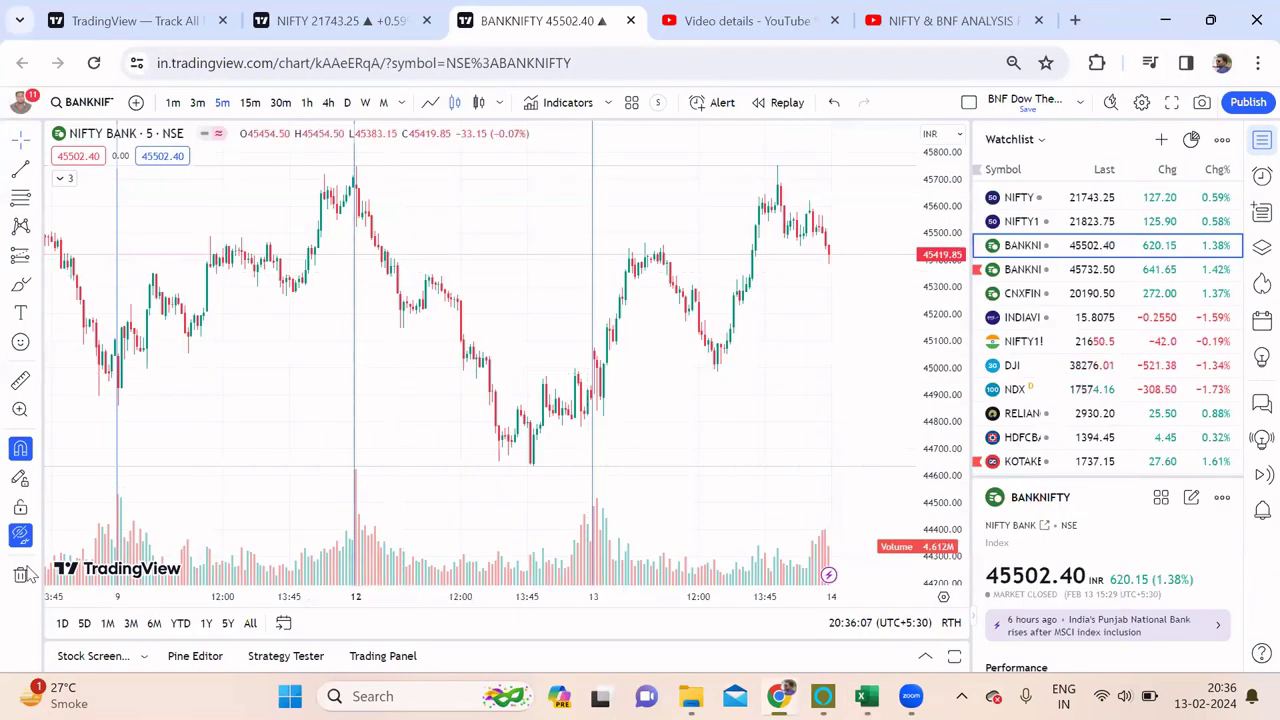
left_click(22, 538)
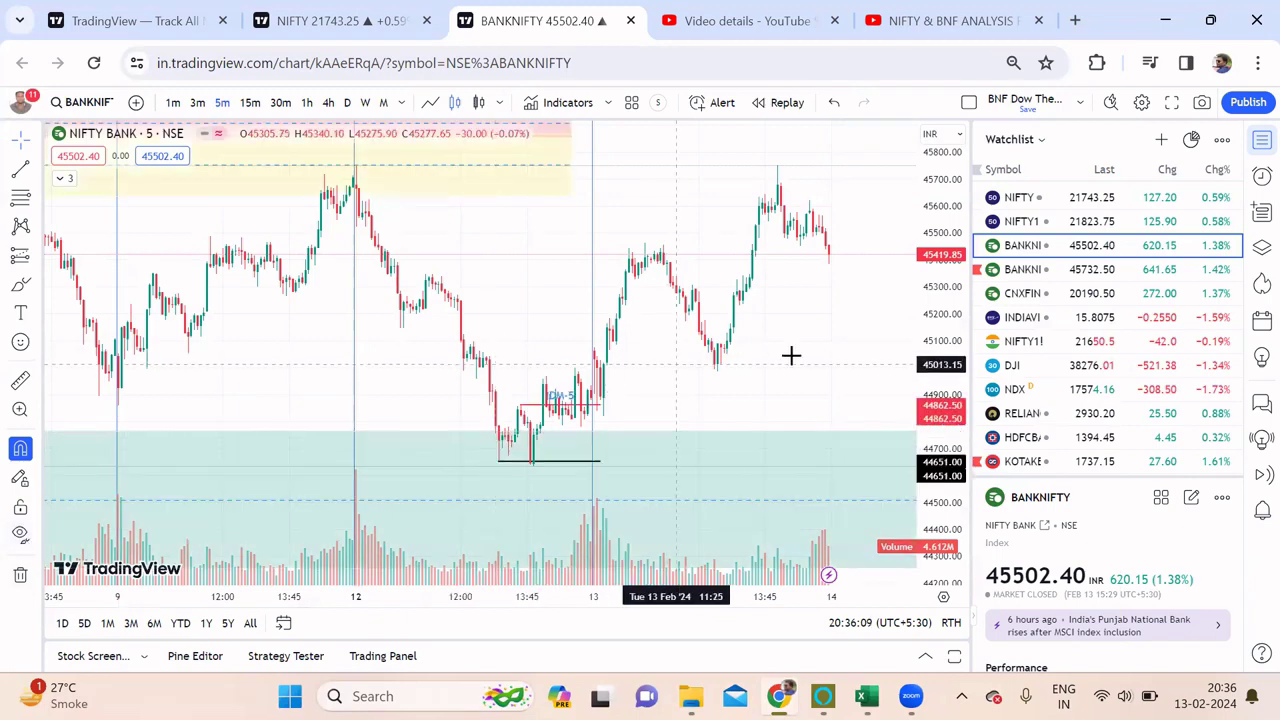
left_click_drag(724, 411, 620, 461)
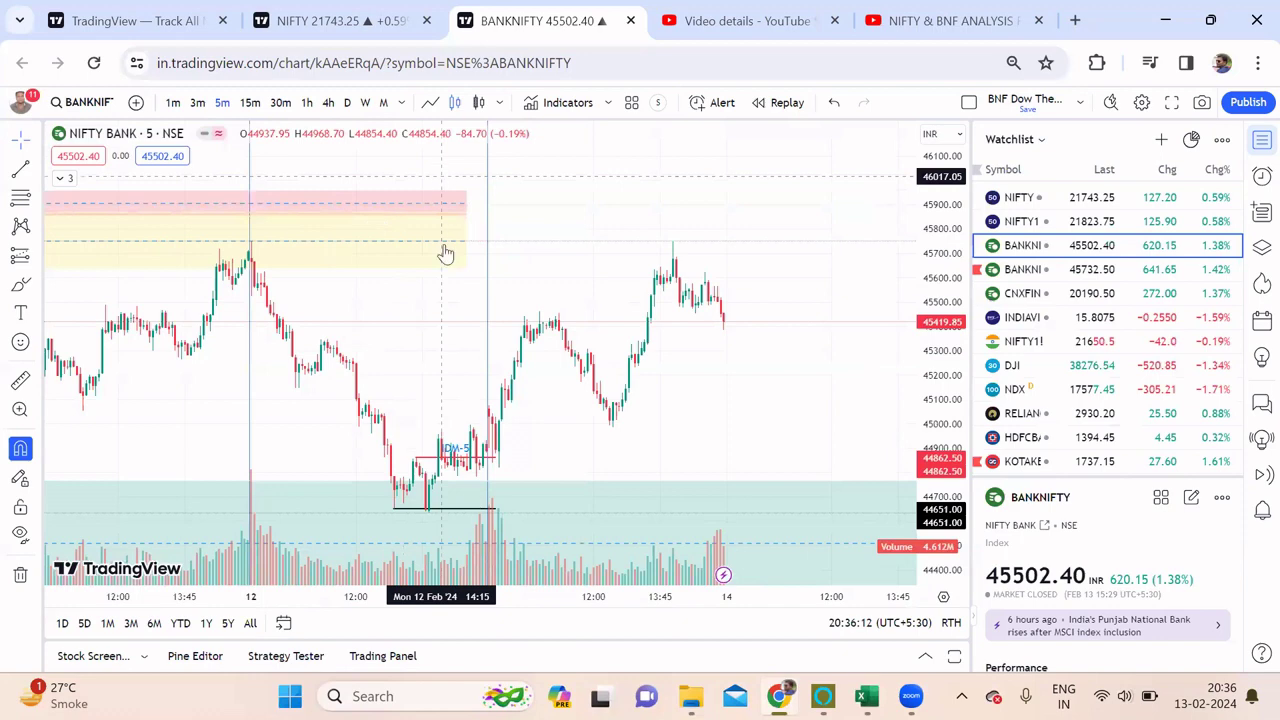
left_click_drag(467, 191, 802, 192)
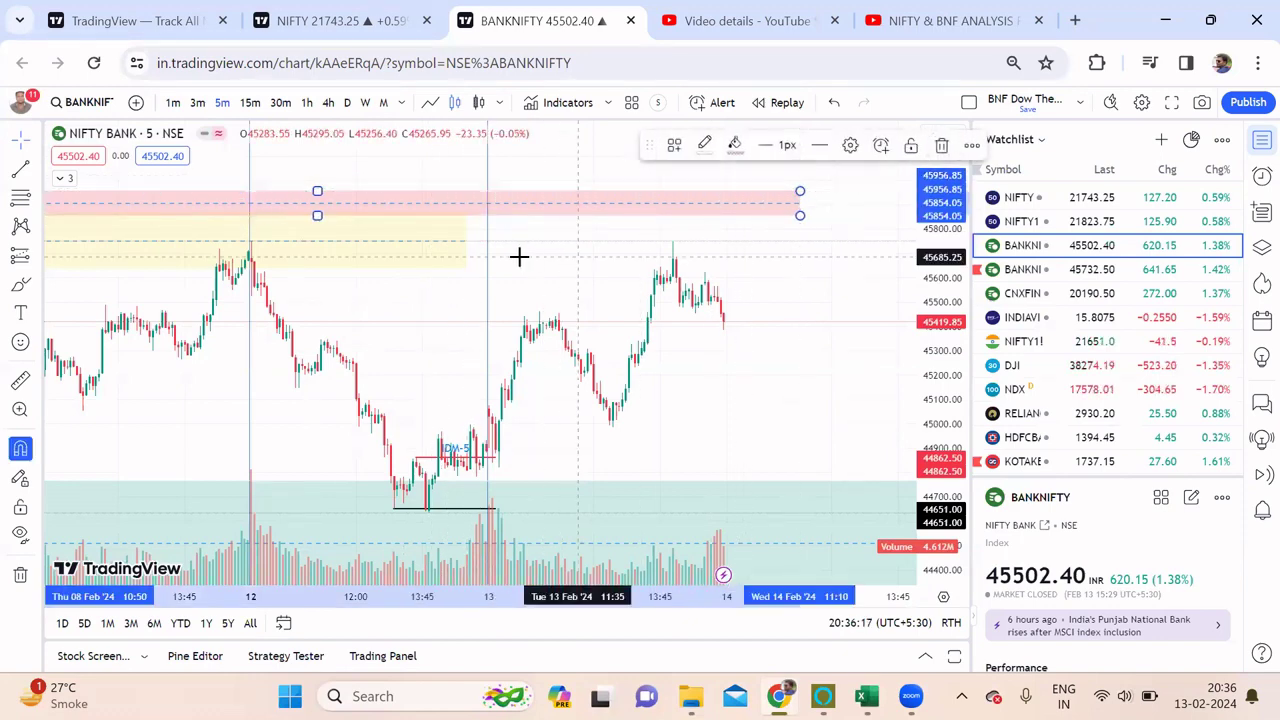
left_click(463, 232)
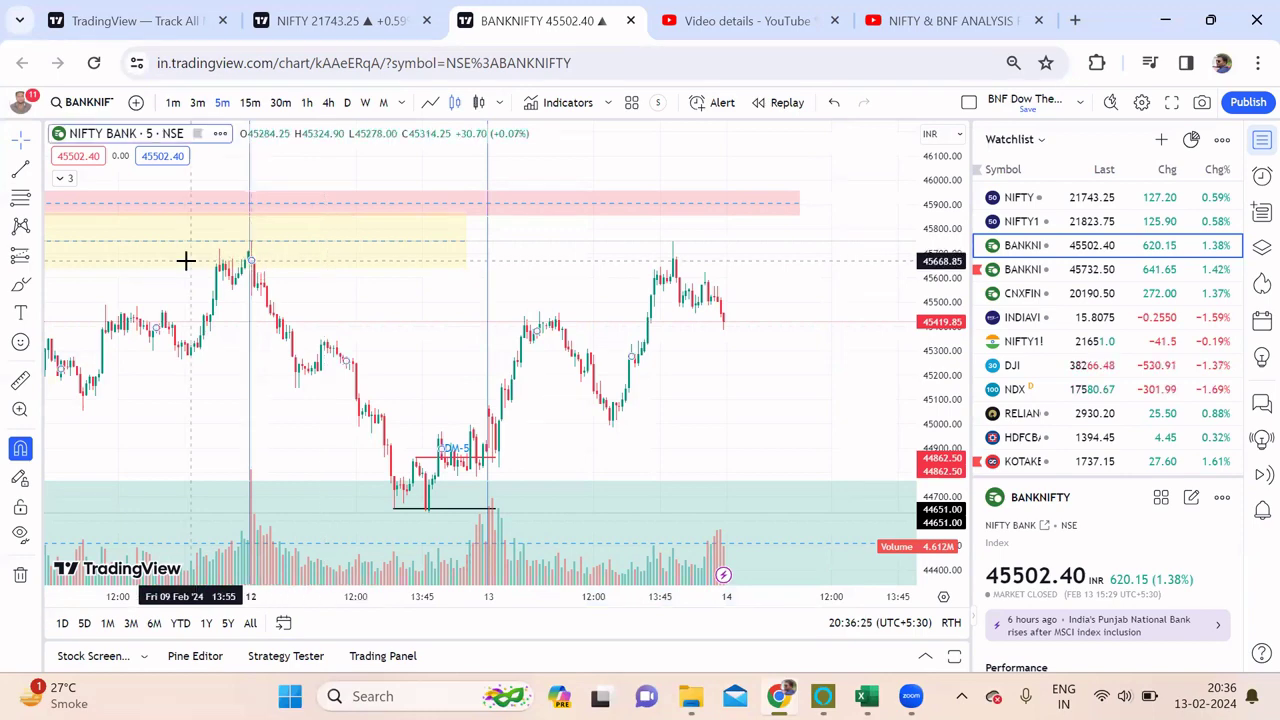
- Extend the yellow zone rightward past the latest candles, then zoom in on recent candles
left_click_drag(211, 369, 631, 357)
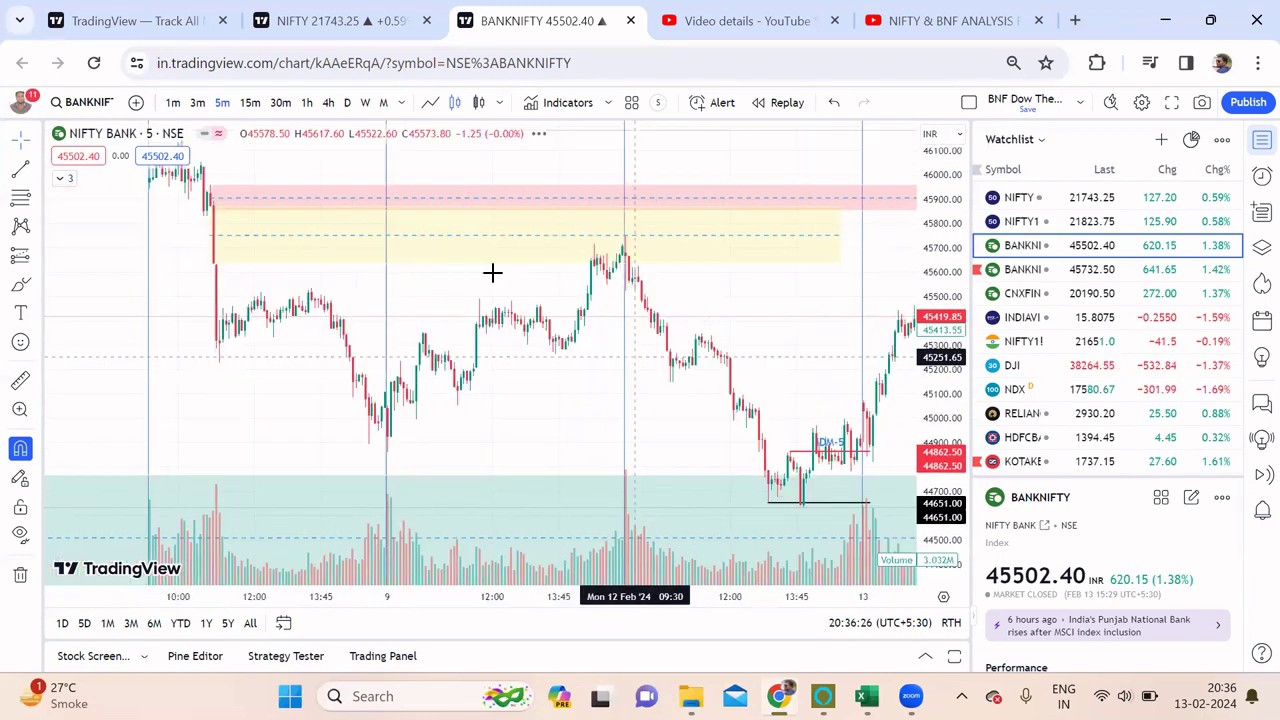
left_click(466, 271)
left_click(835, 319)
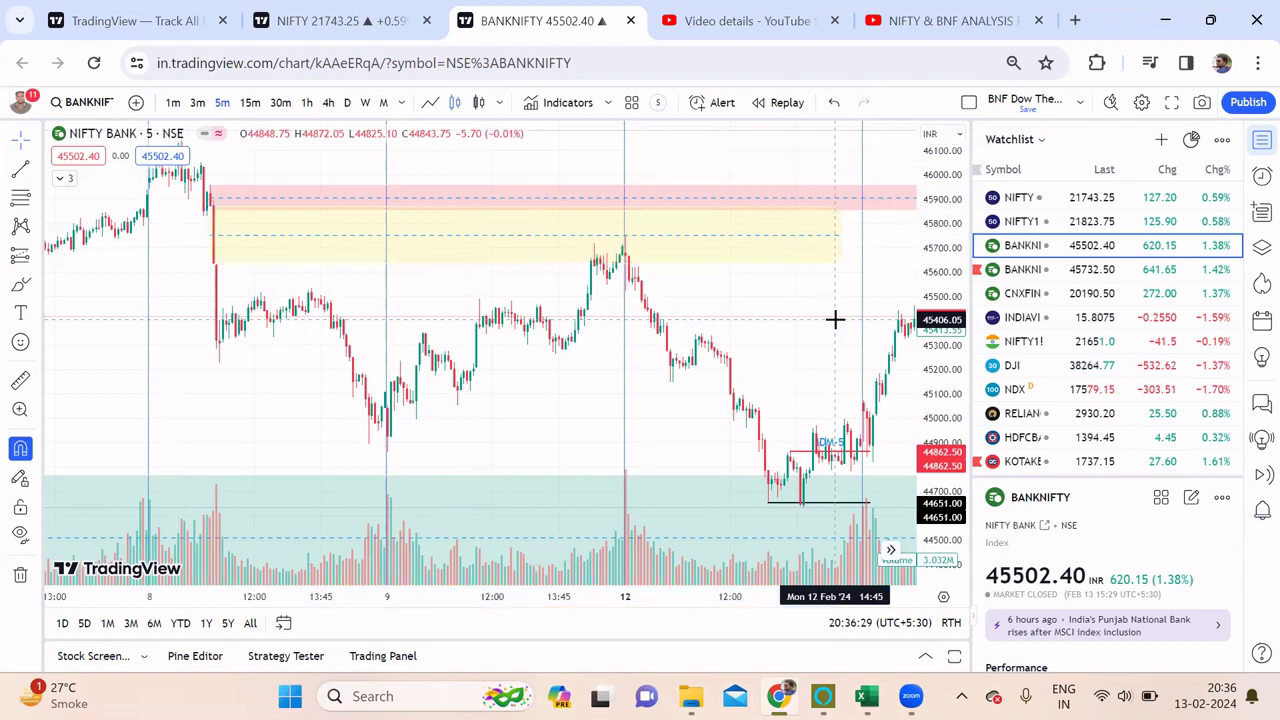
left_click_drag(835, 319, 651, 331)
left_click(395, 272)
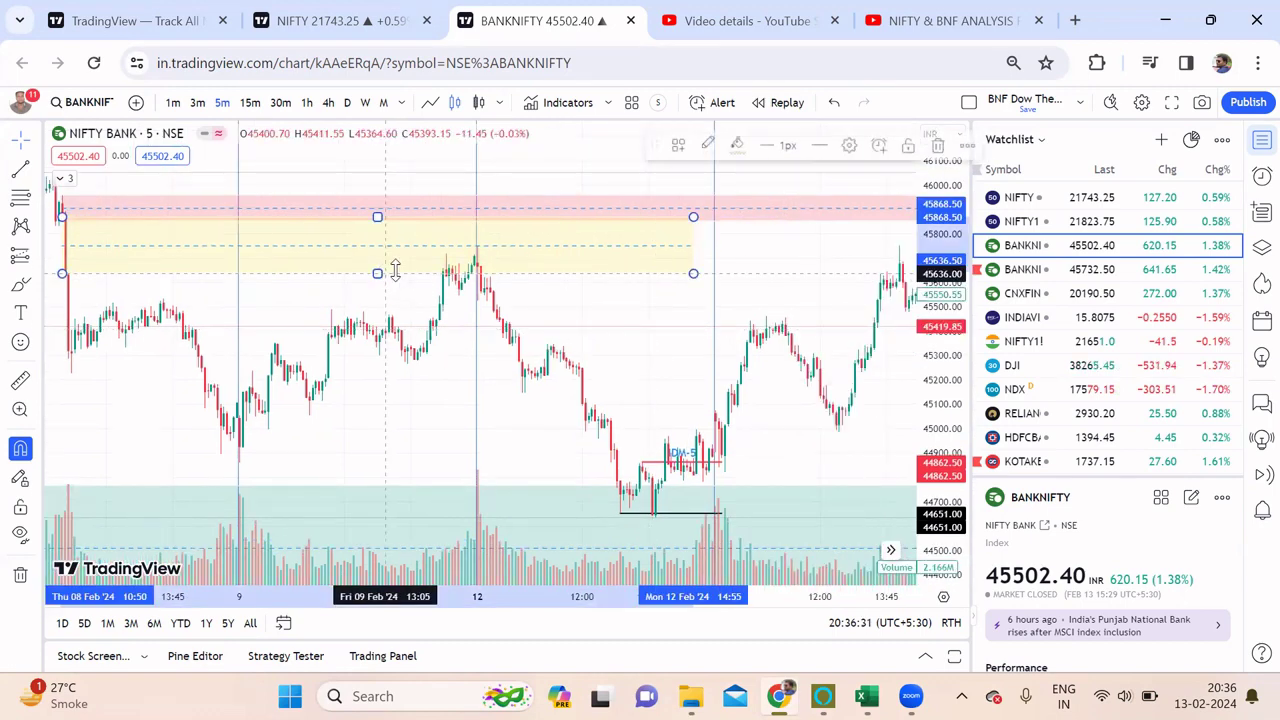
left_click_drag(693, 217, 915, 217)
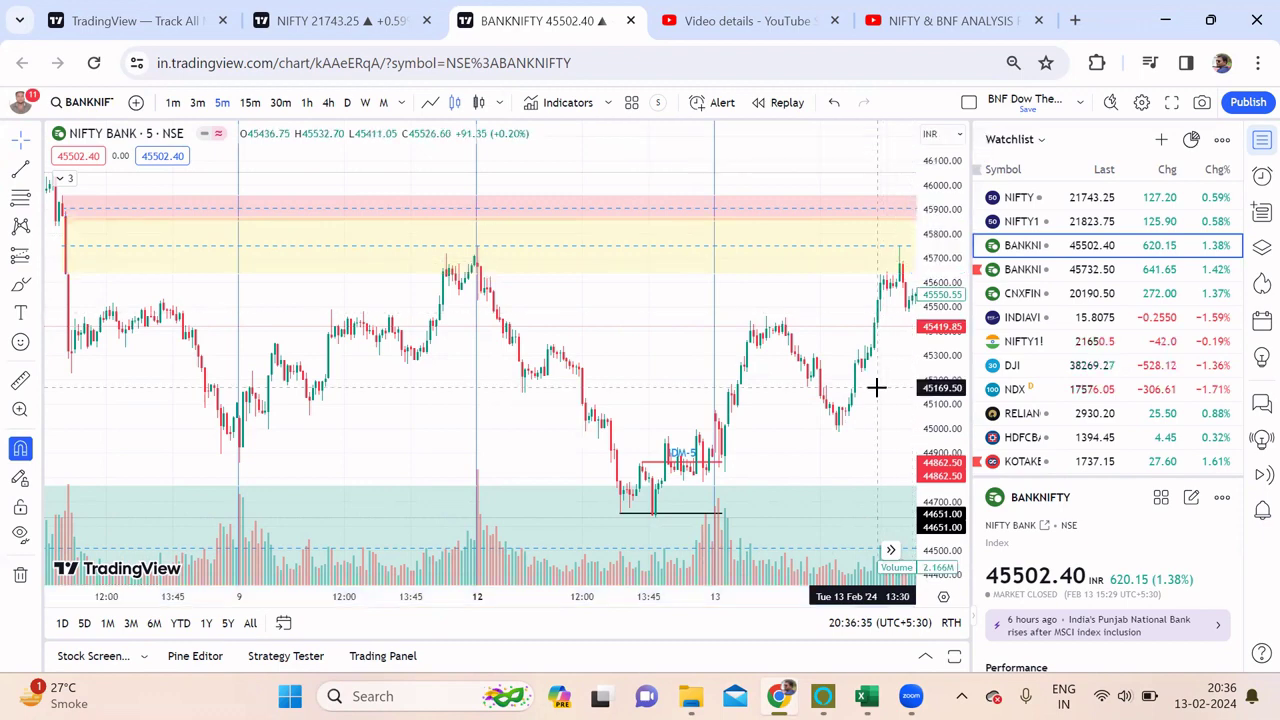
left_click_drag(877, 384, 689, 403)
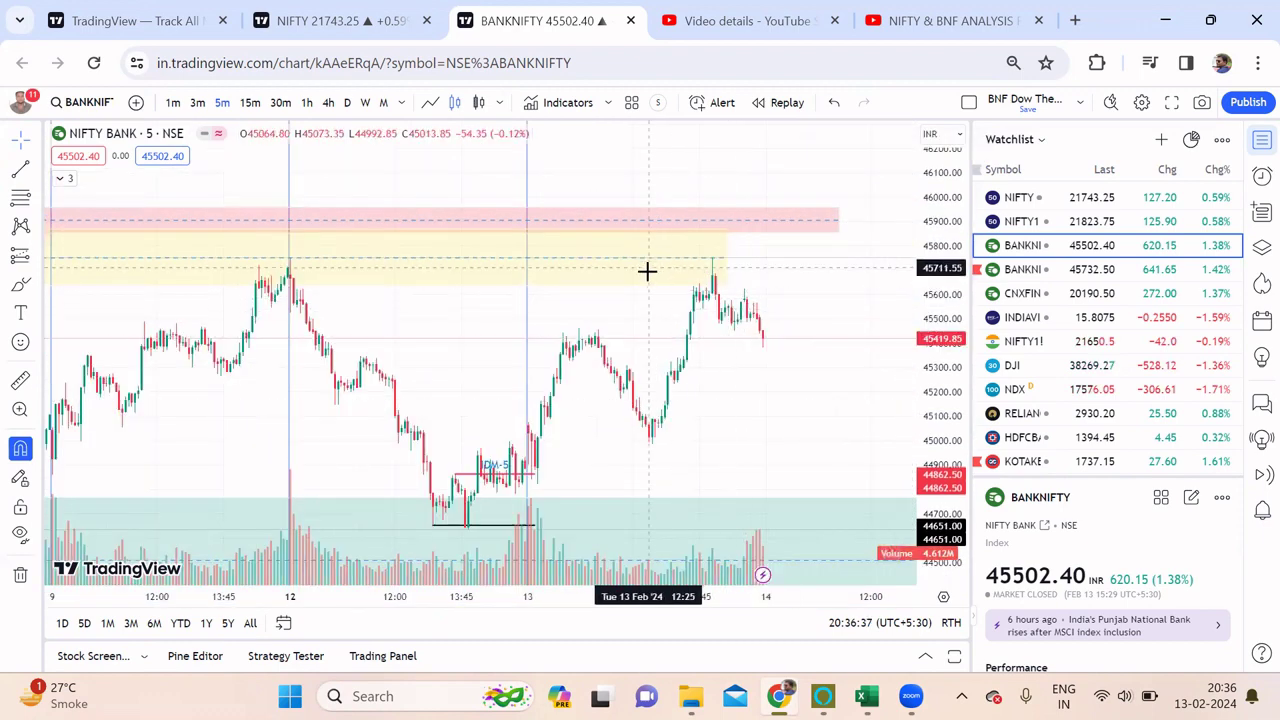
left_click(676, 278)
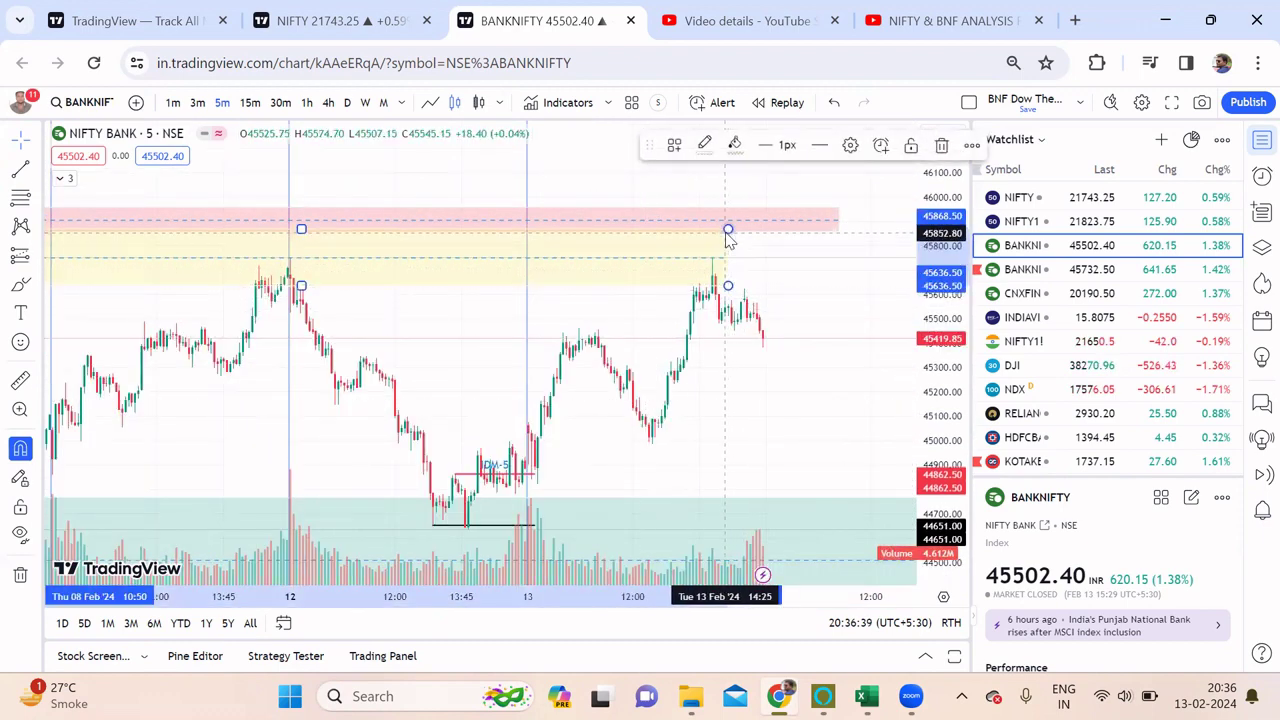
left_click_drag(725, 232, 840, 240)
left_click(850, 353)
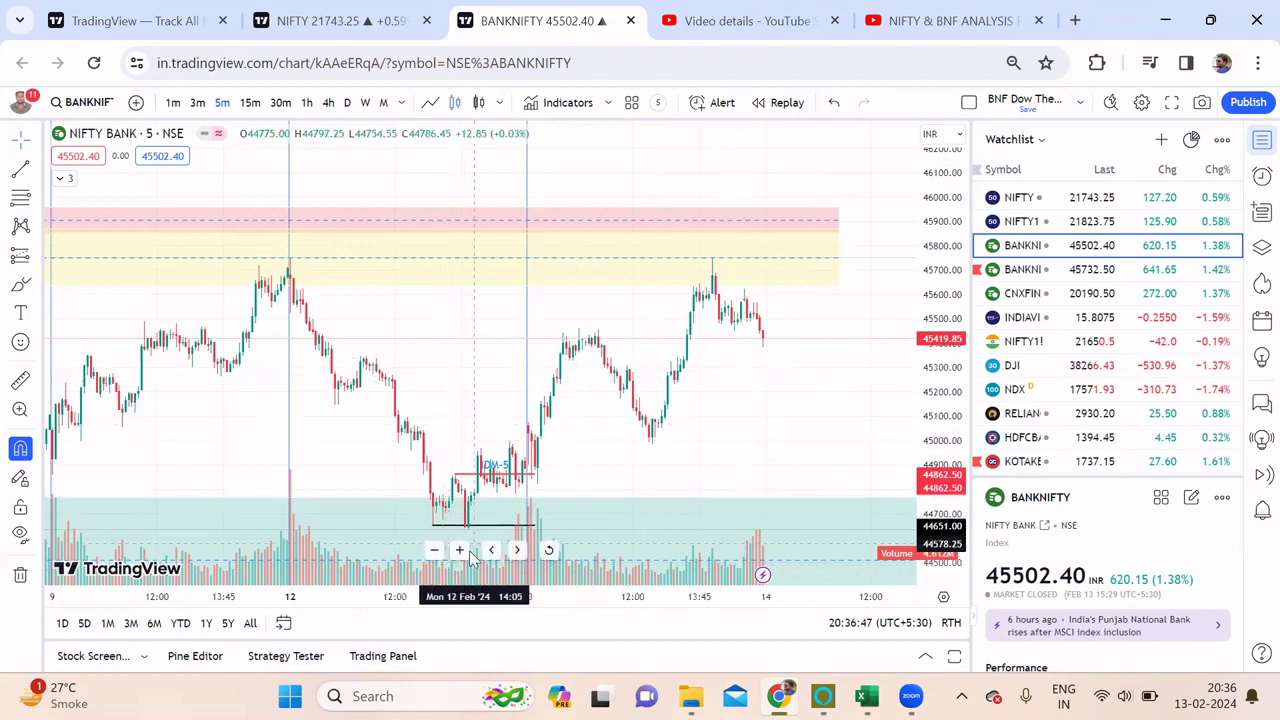
left_click(459, 550)
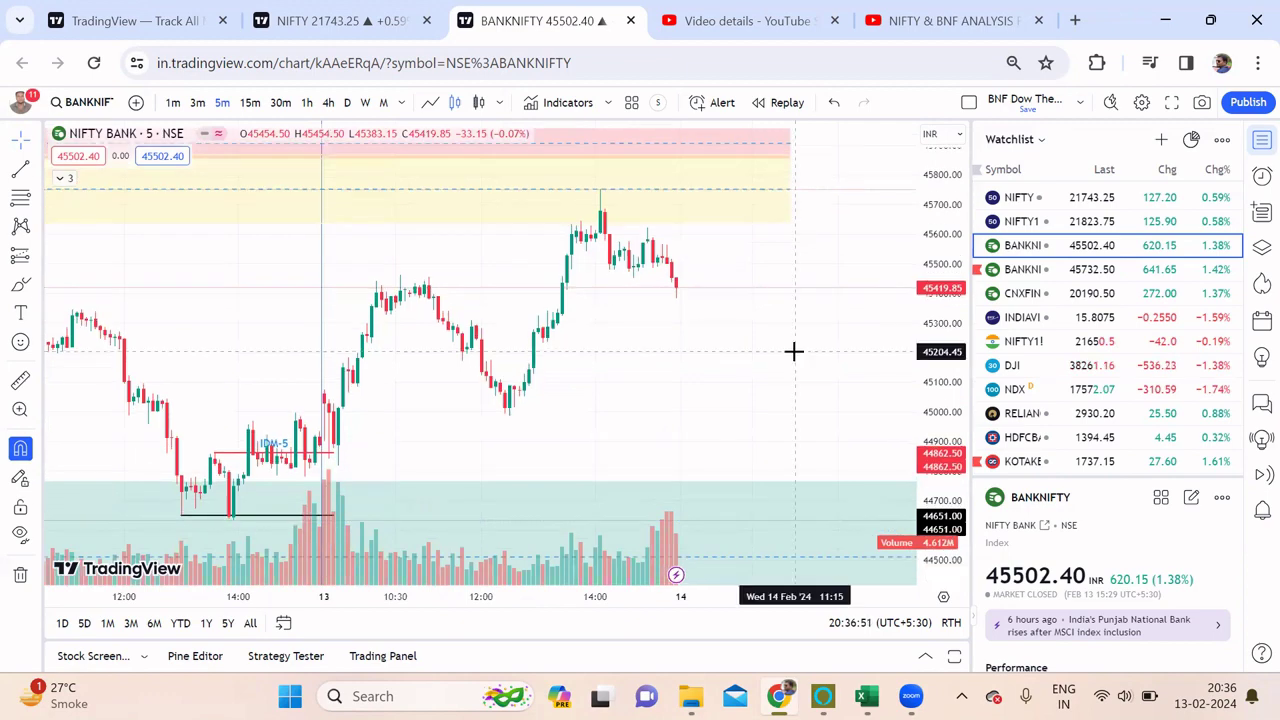
- Draw a short ray at the 45541.70 Feb 13 pullback level and label it IDM-5
left_click(38, 172)
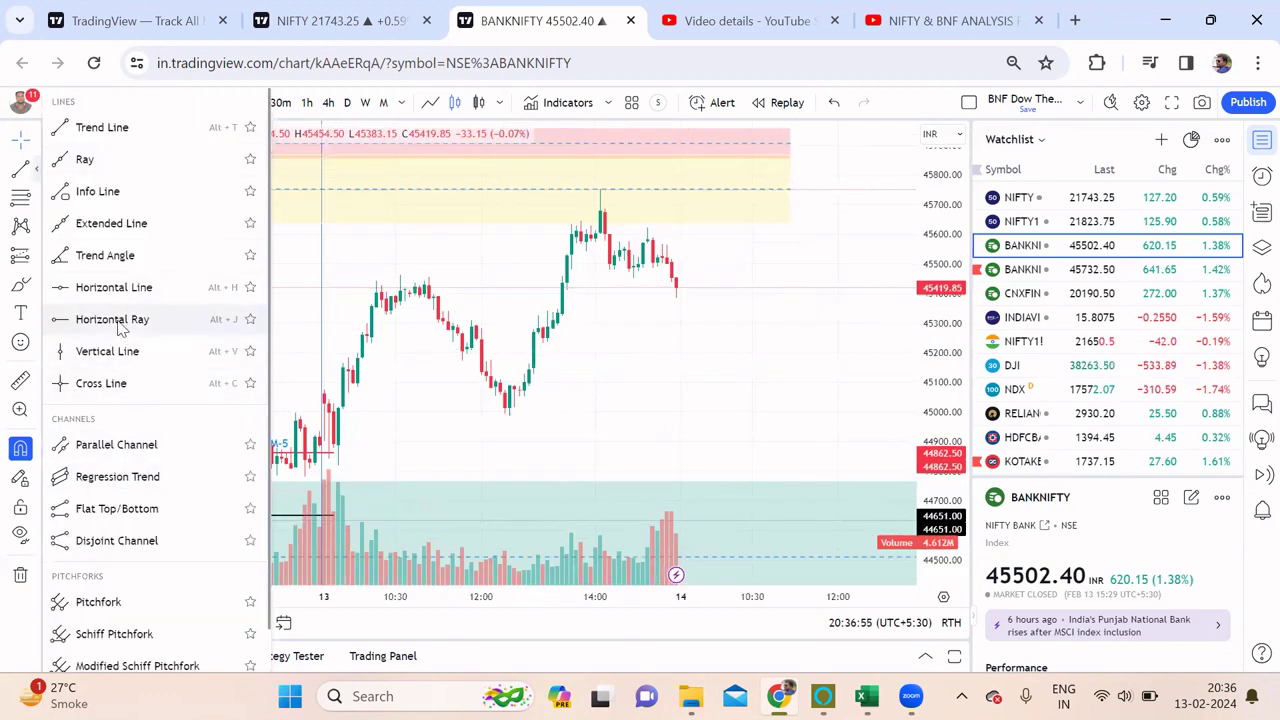
left_click(88, 160)
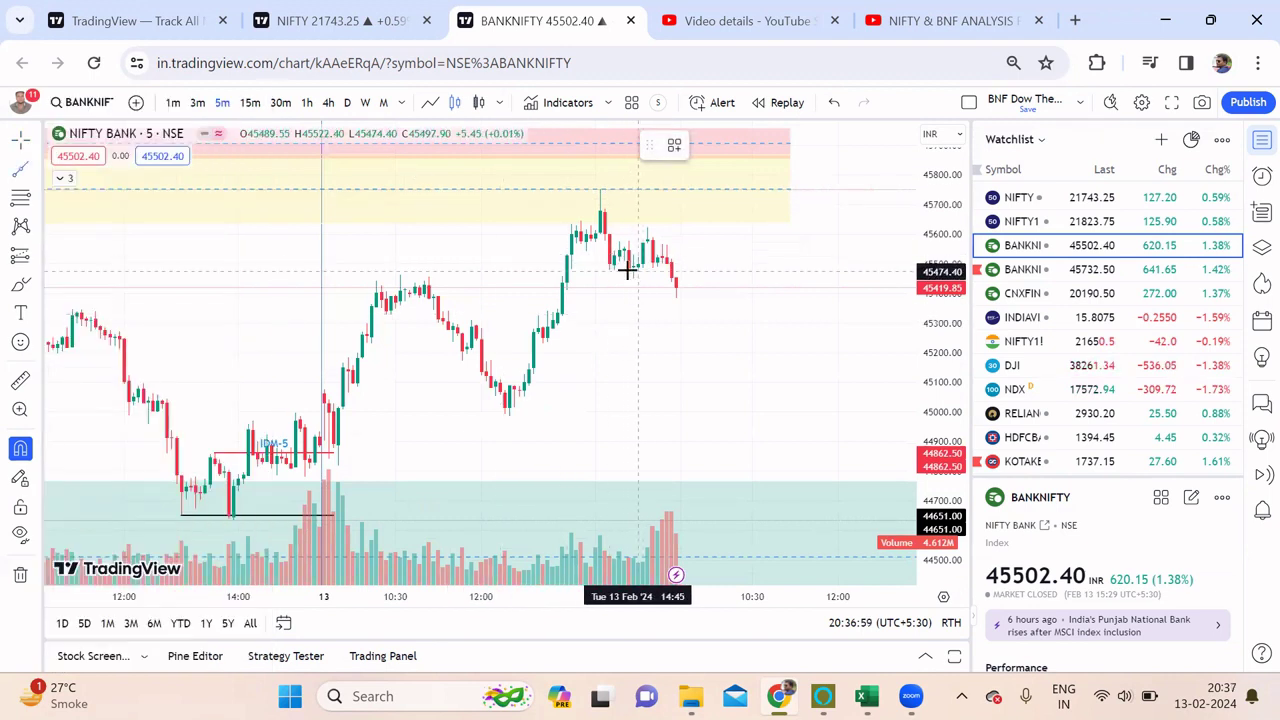
left_click(586, 251)
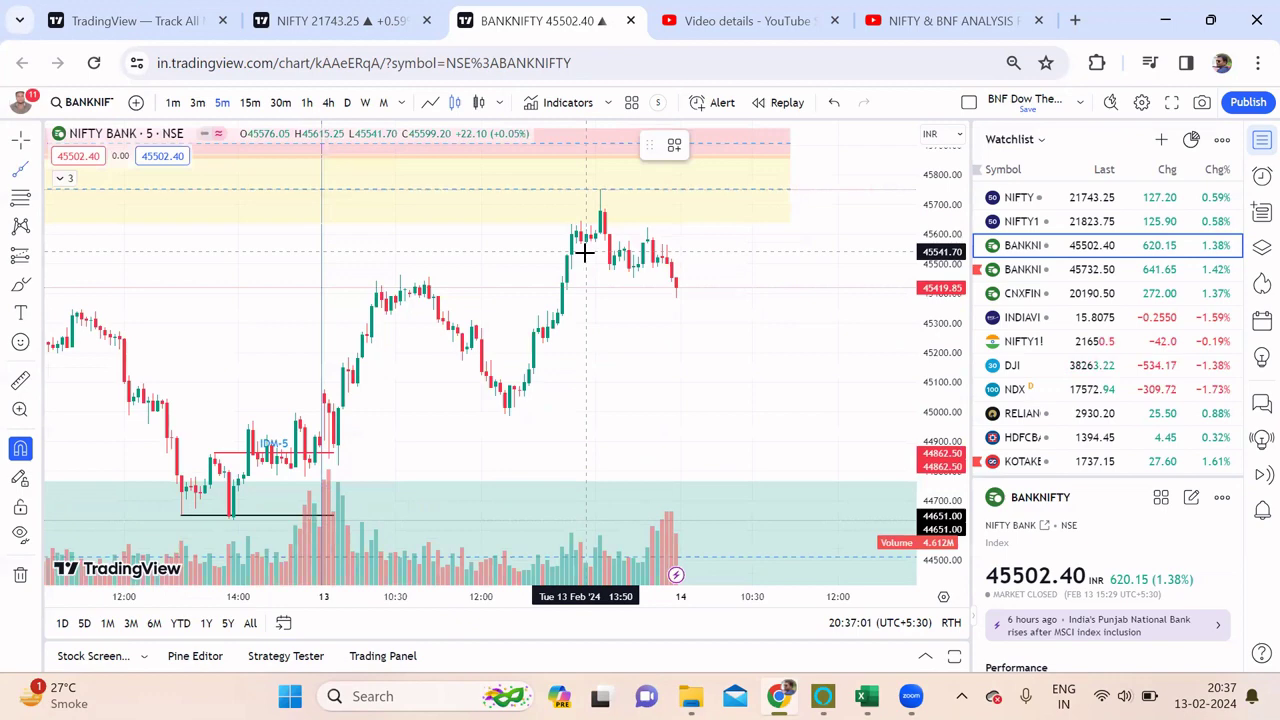
left_click(676, 251)
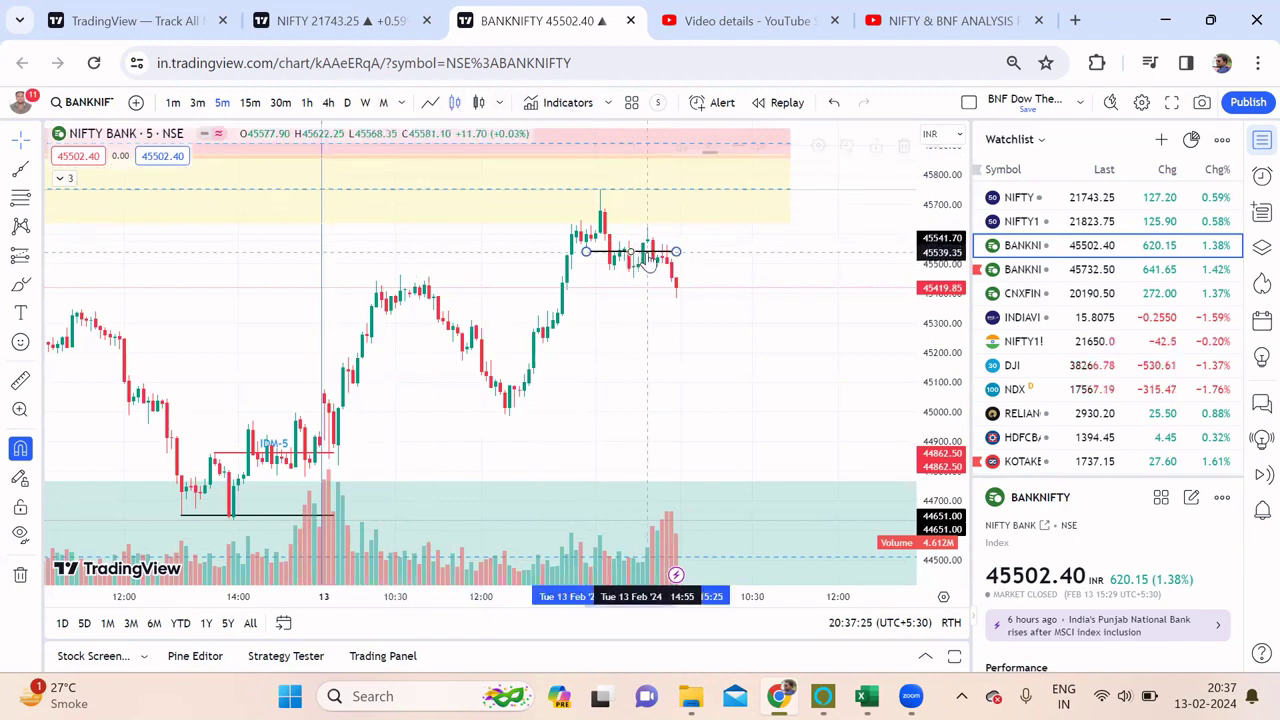
left_click(634, 252)
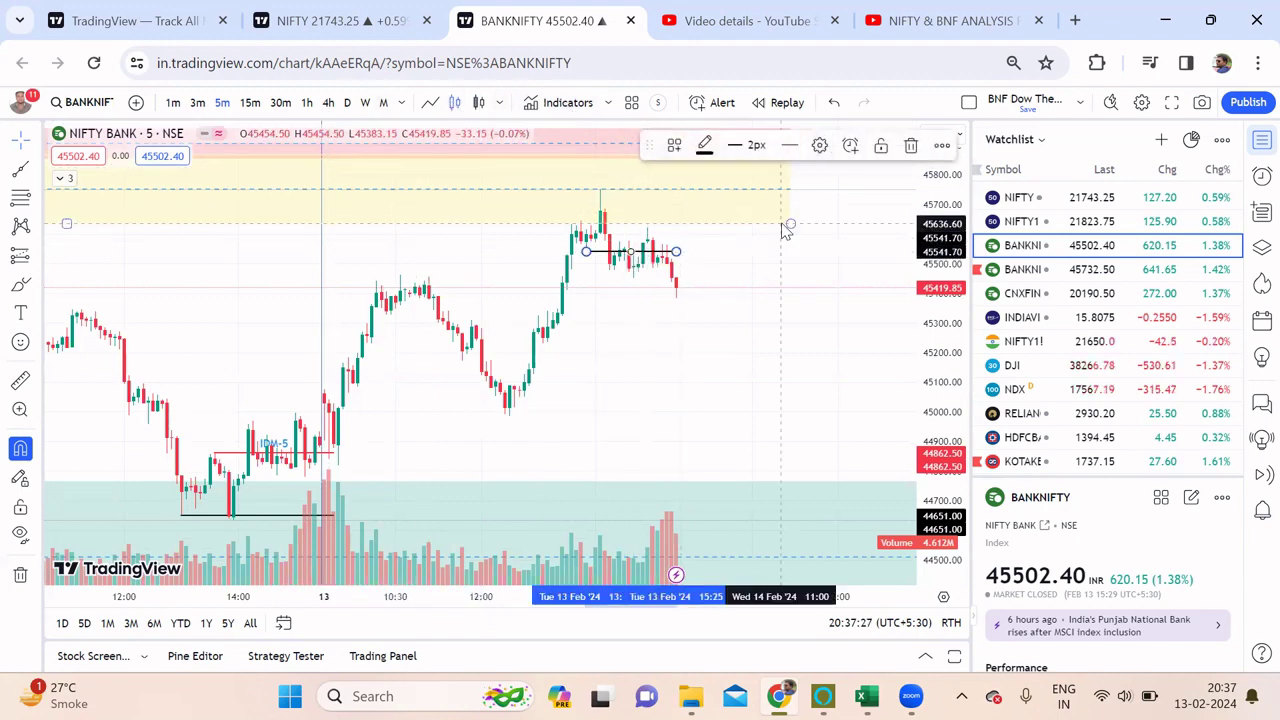
key("Return")
type("IDM")
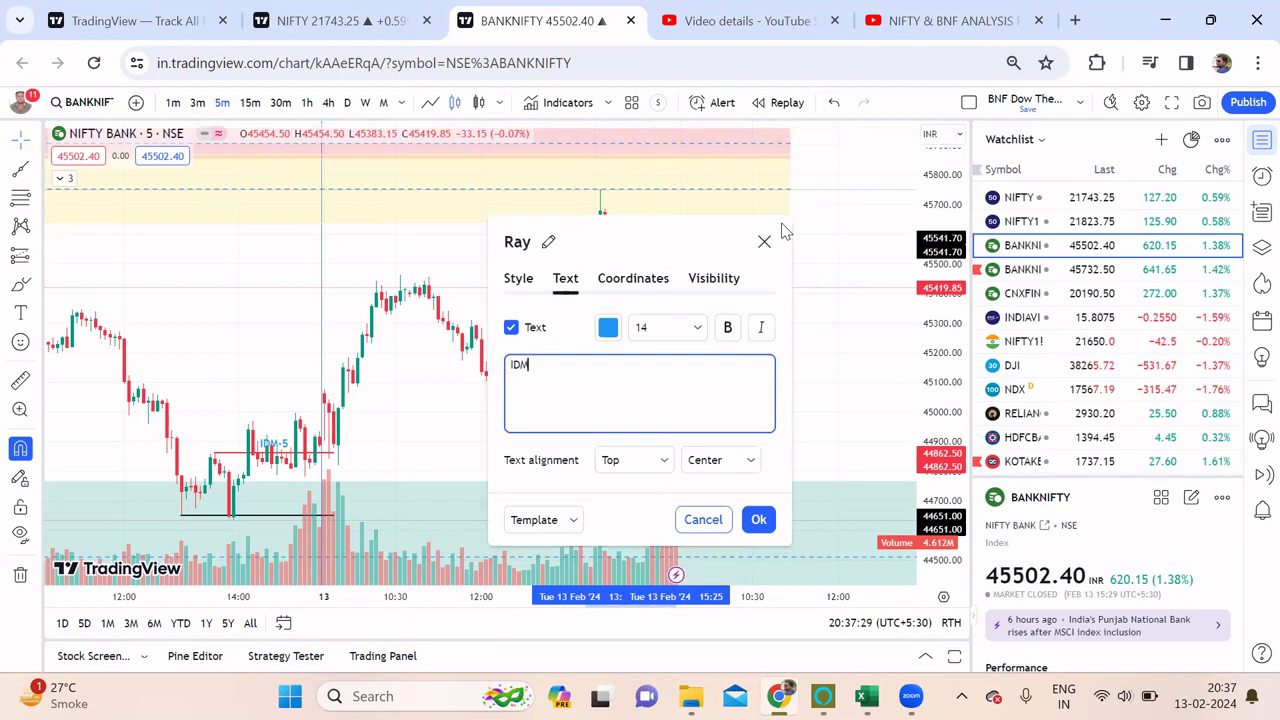
type("-5")
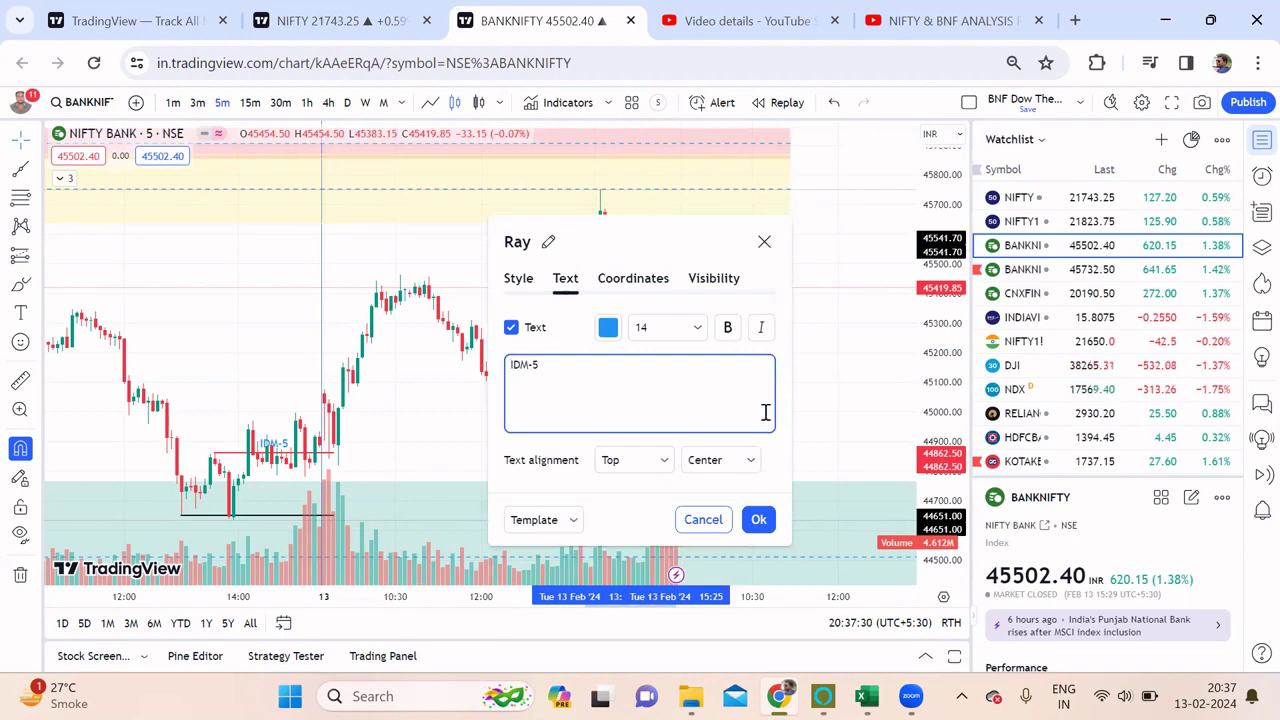
left_click(759, 519)
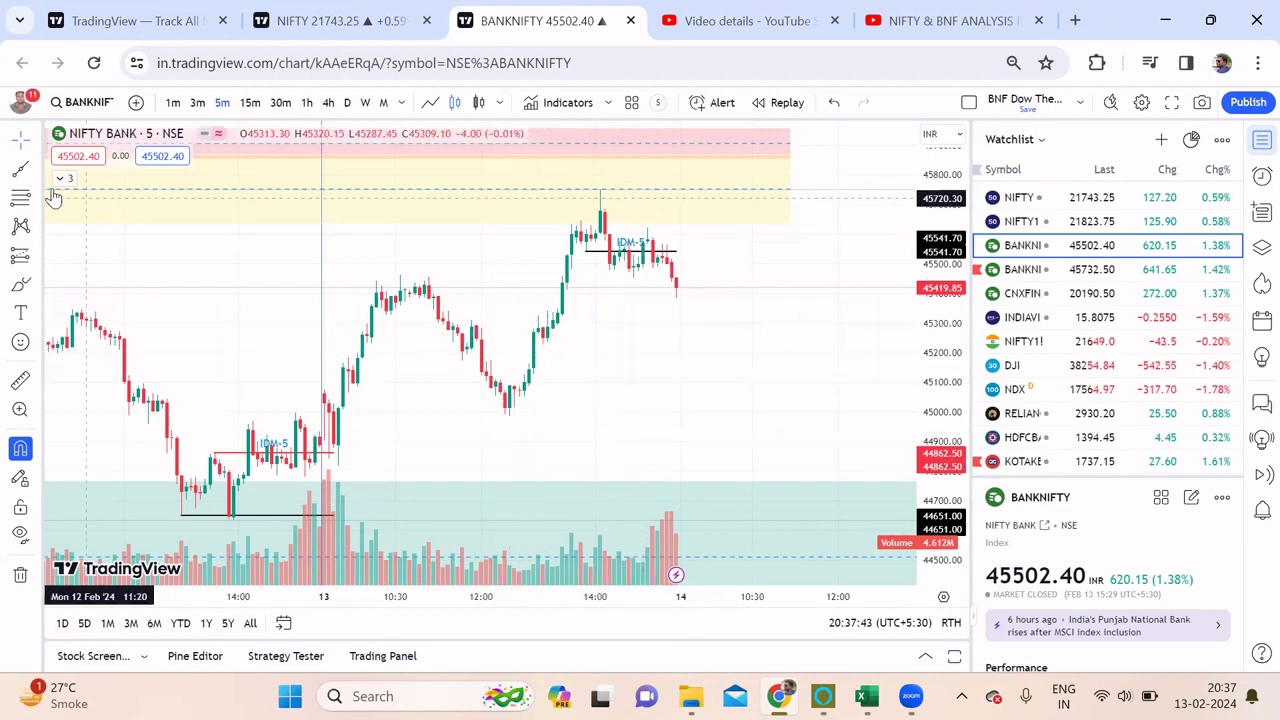
- Draw a teal horizontal level at the 45230.05 pullback
left_click(543, 341)
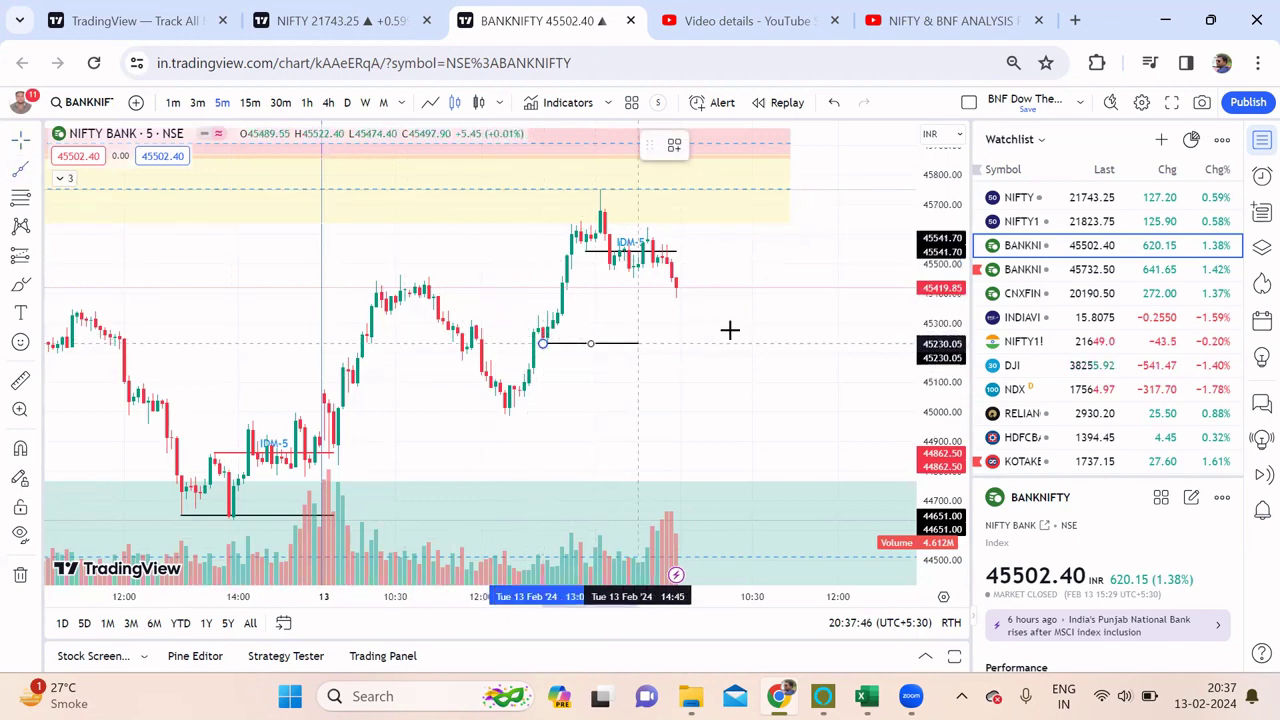
left_click(791, 334)
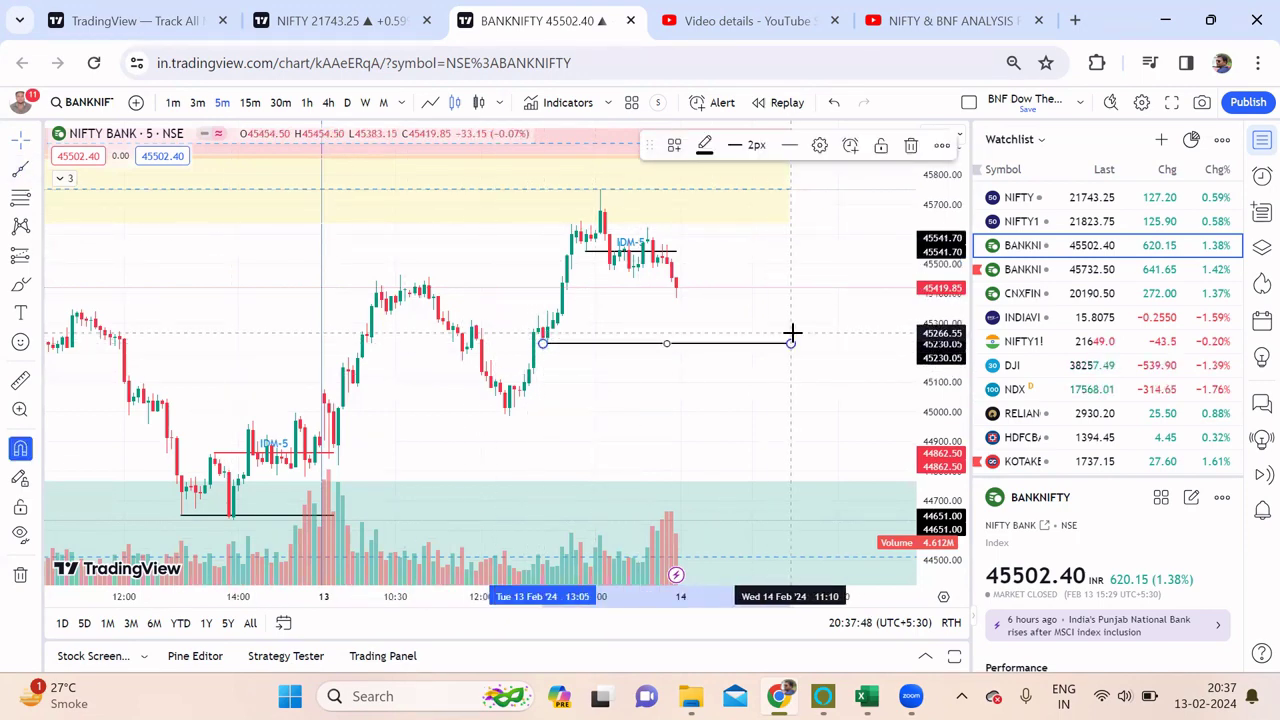
left_click(704, 148)
left_click(780, 203)
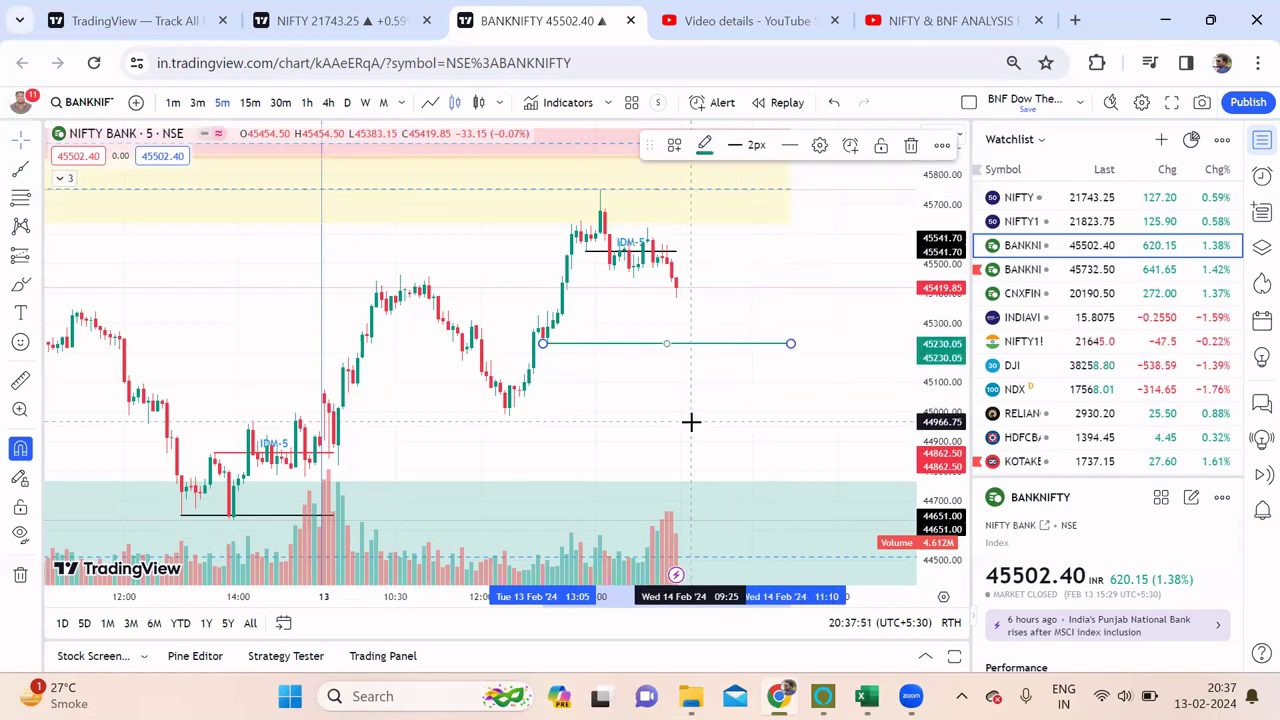
left_click(691, 422)
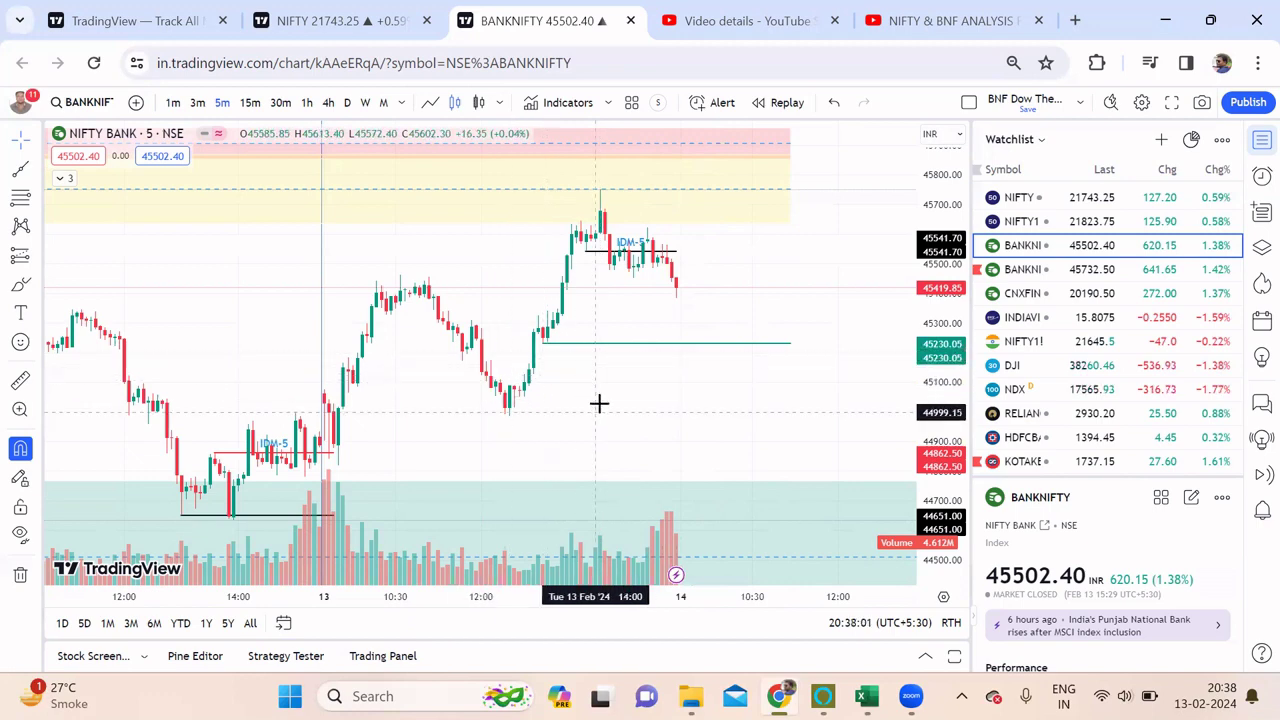
- Draw a second level at the 44984.35 swing low
left_click_drag(597, 400, 622, 372)
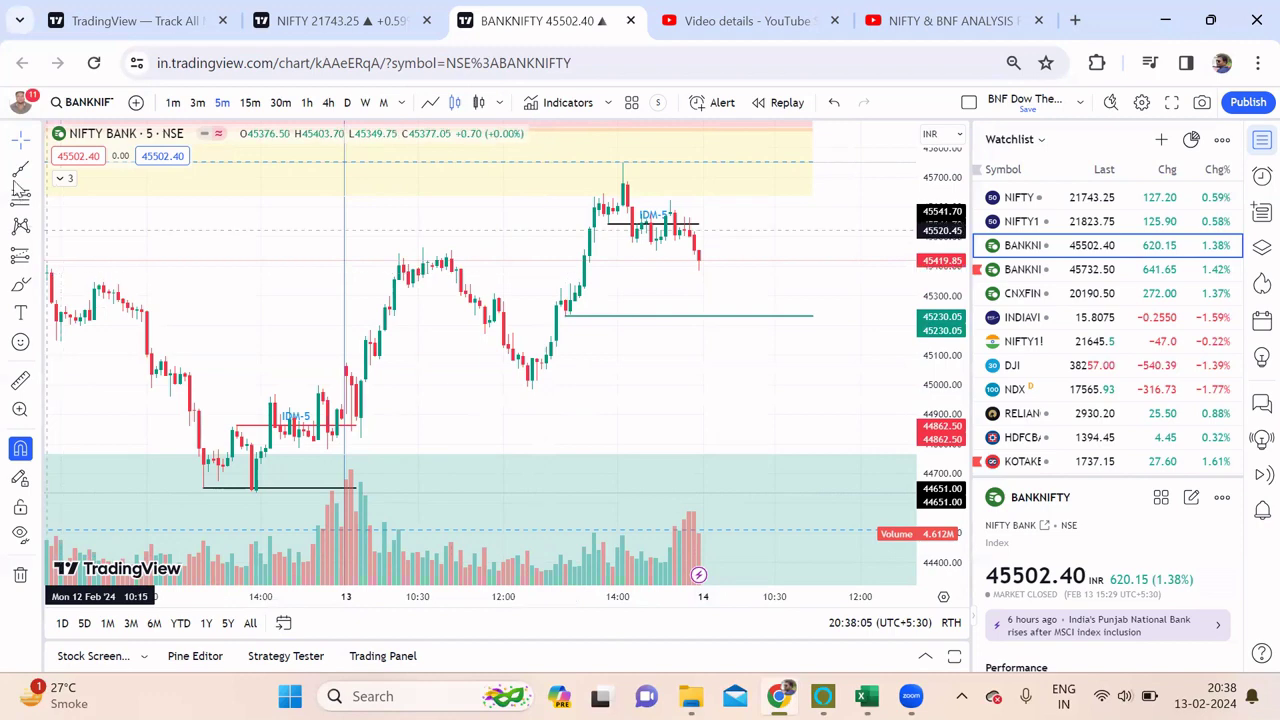
left_click(530, 389)
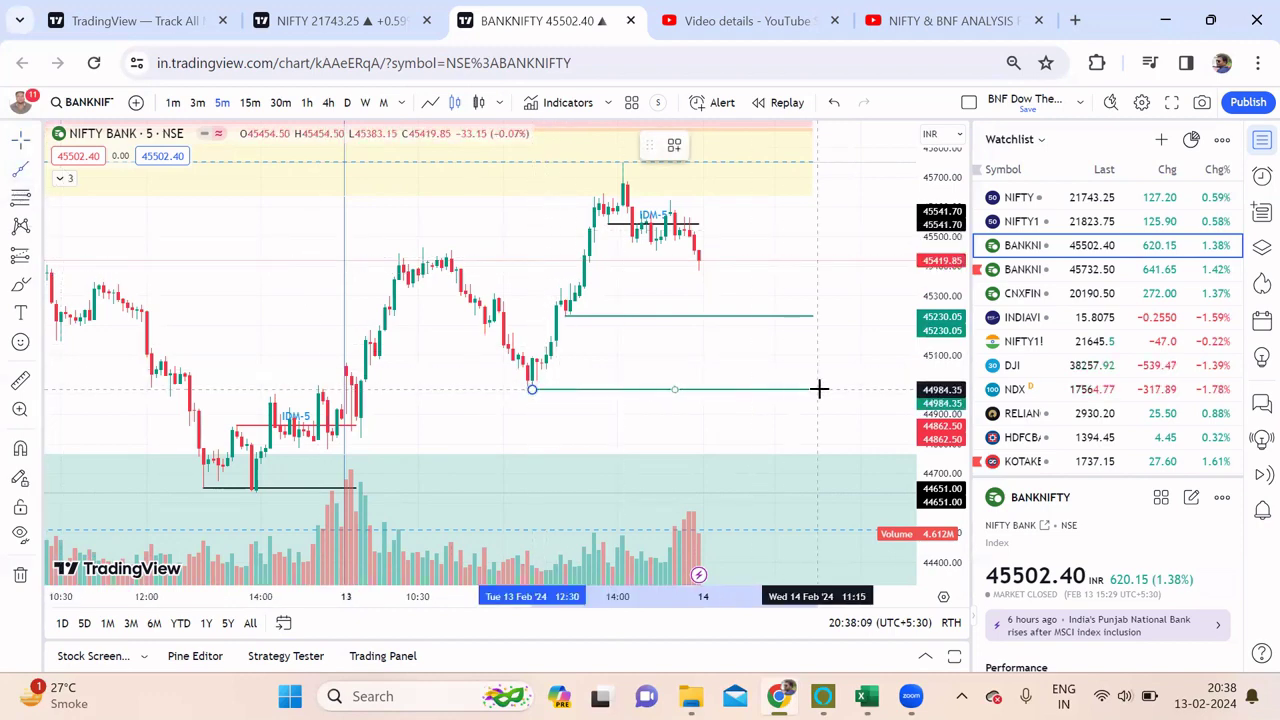
left_click(815, 395)
left_click(860, 285)
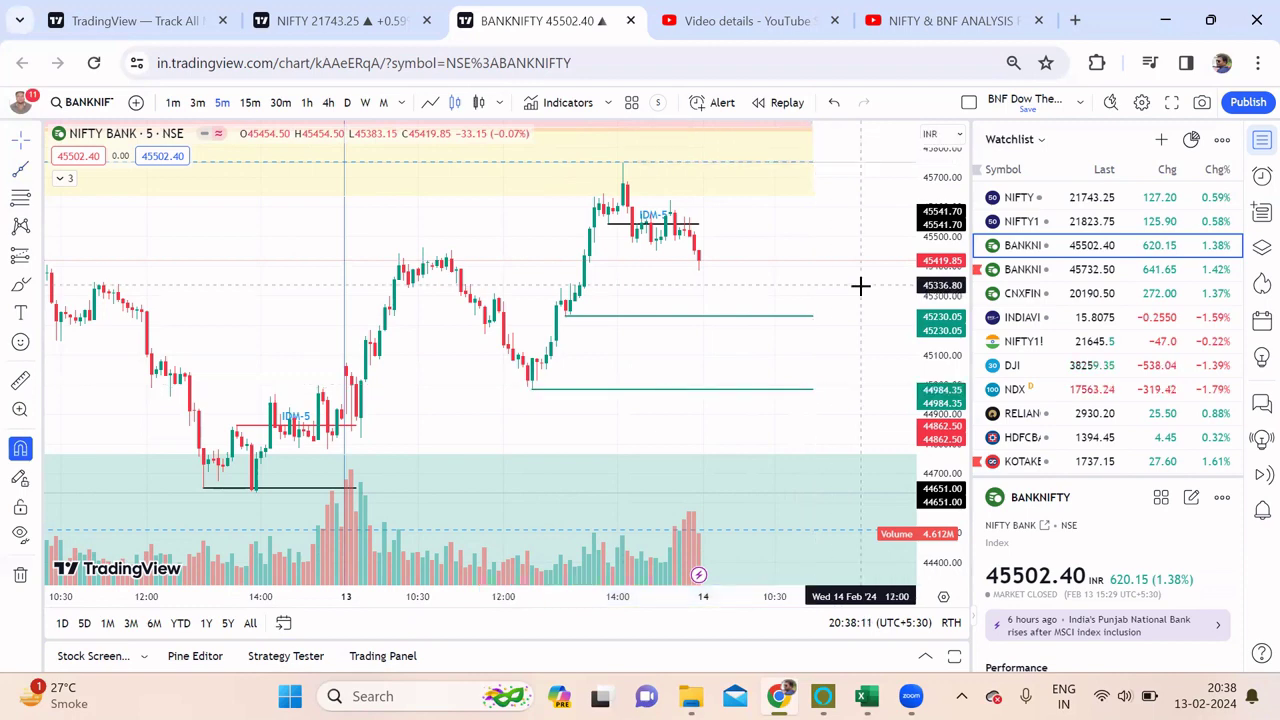
left_click_drag(860, 285, 783, 340)
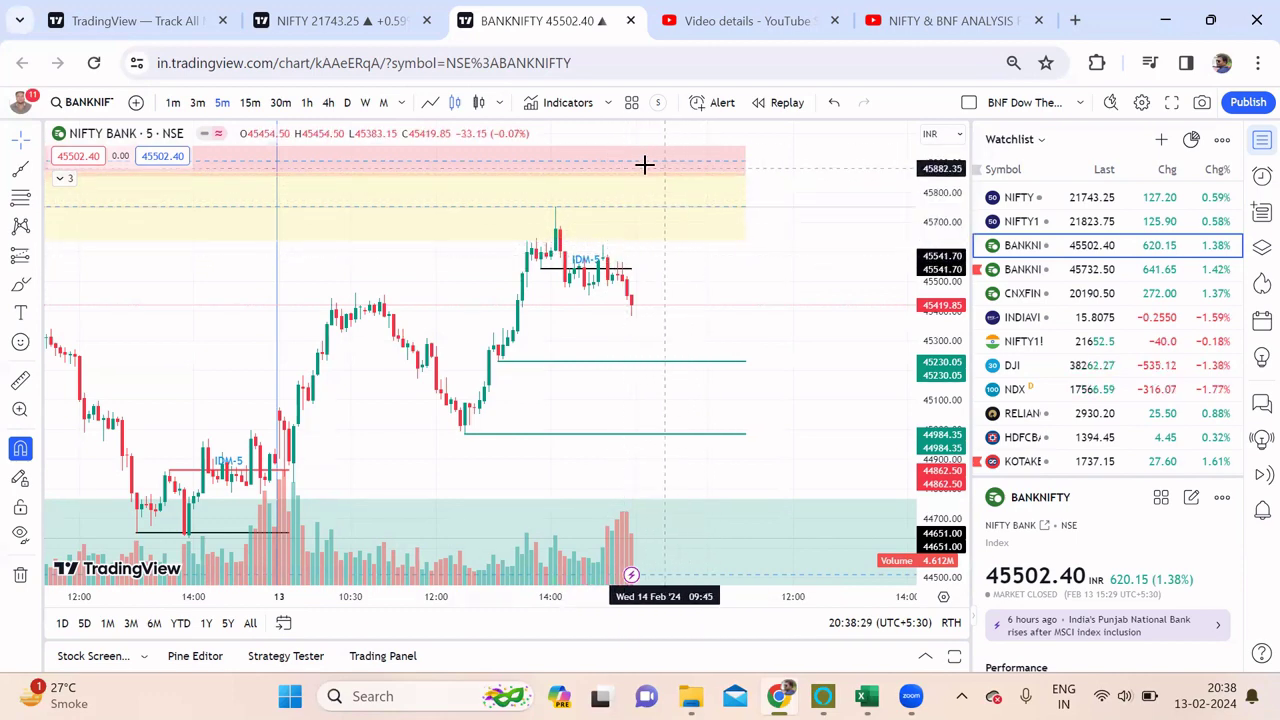
left_click_drag(703, 289, 731, 329)
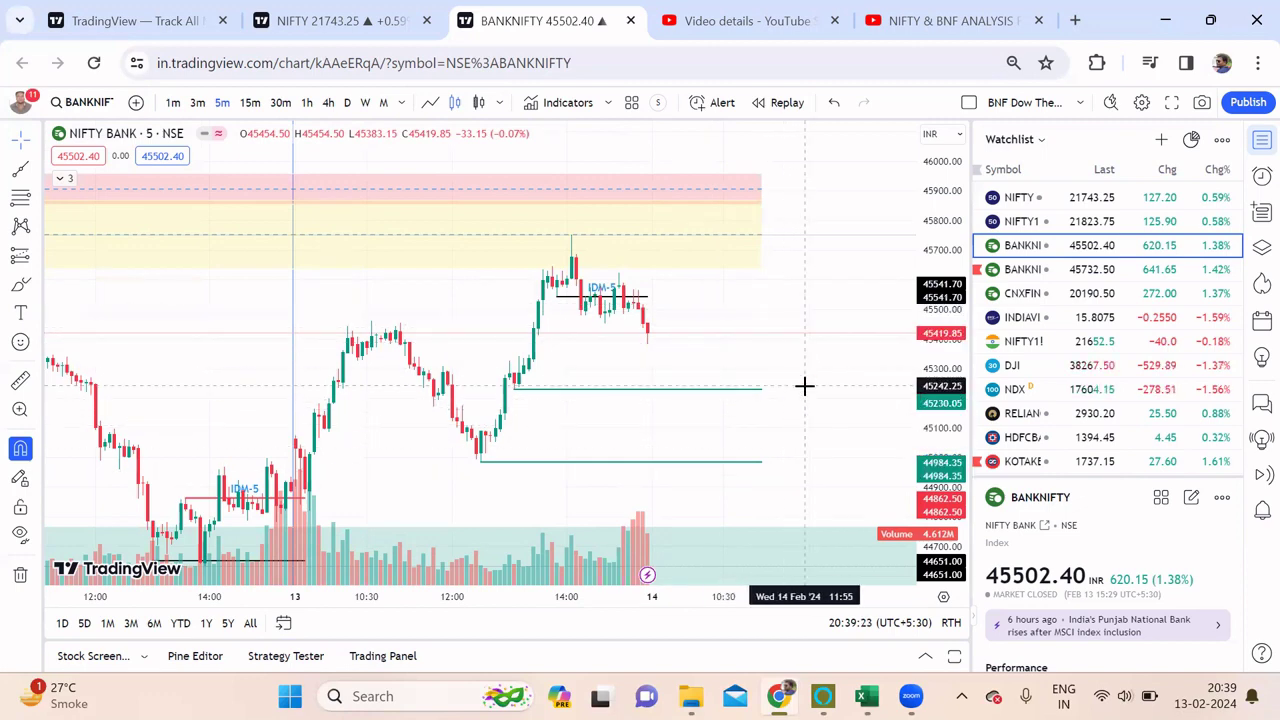
left_click_drag(806, 383, 809, 260)
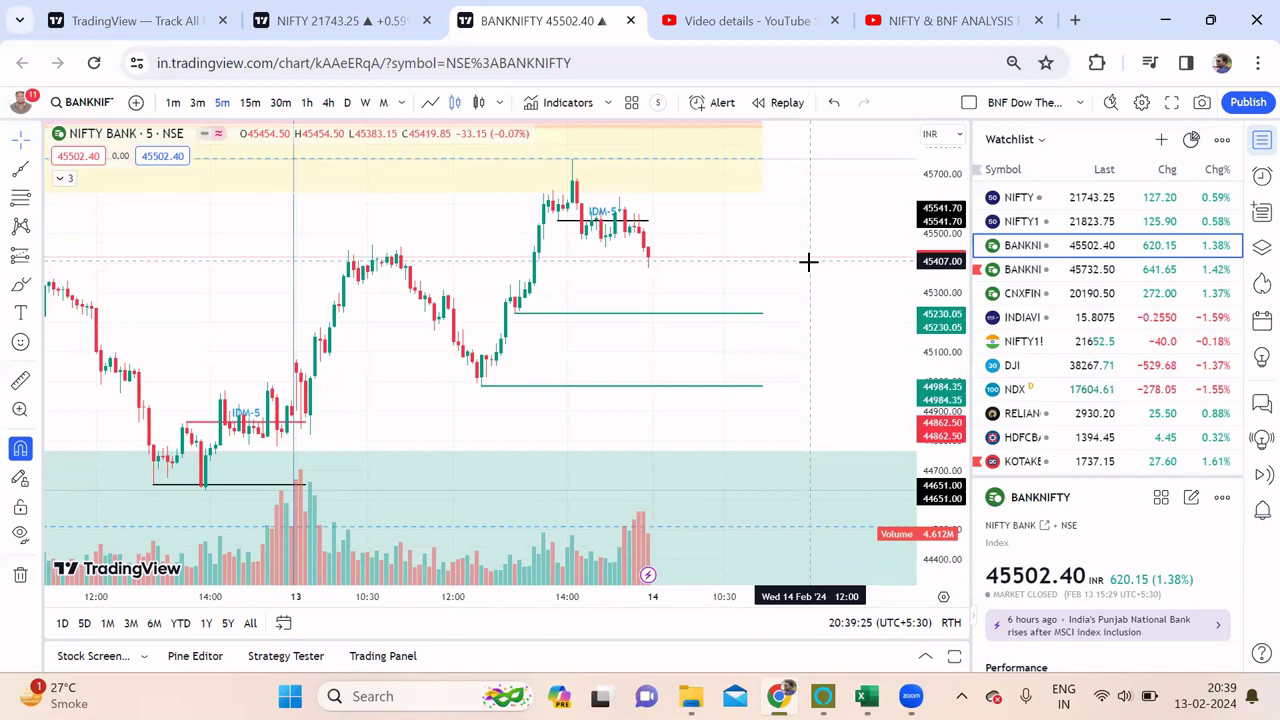
- Hide all drawings, then return BANKNIFTY to 5-minute candles with the view reset
left_click(24, 535)
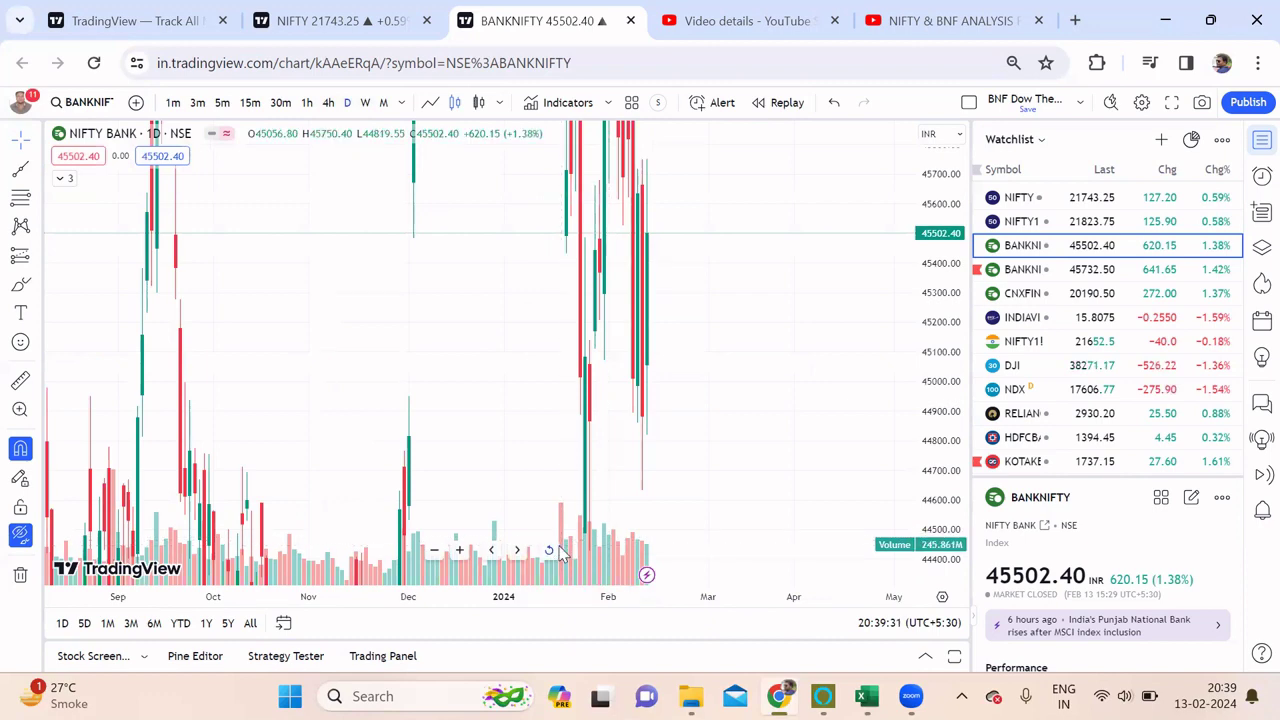
scroll(776, 460, "right", 5)
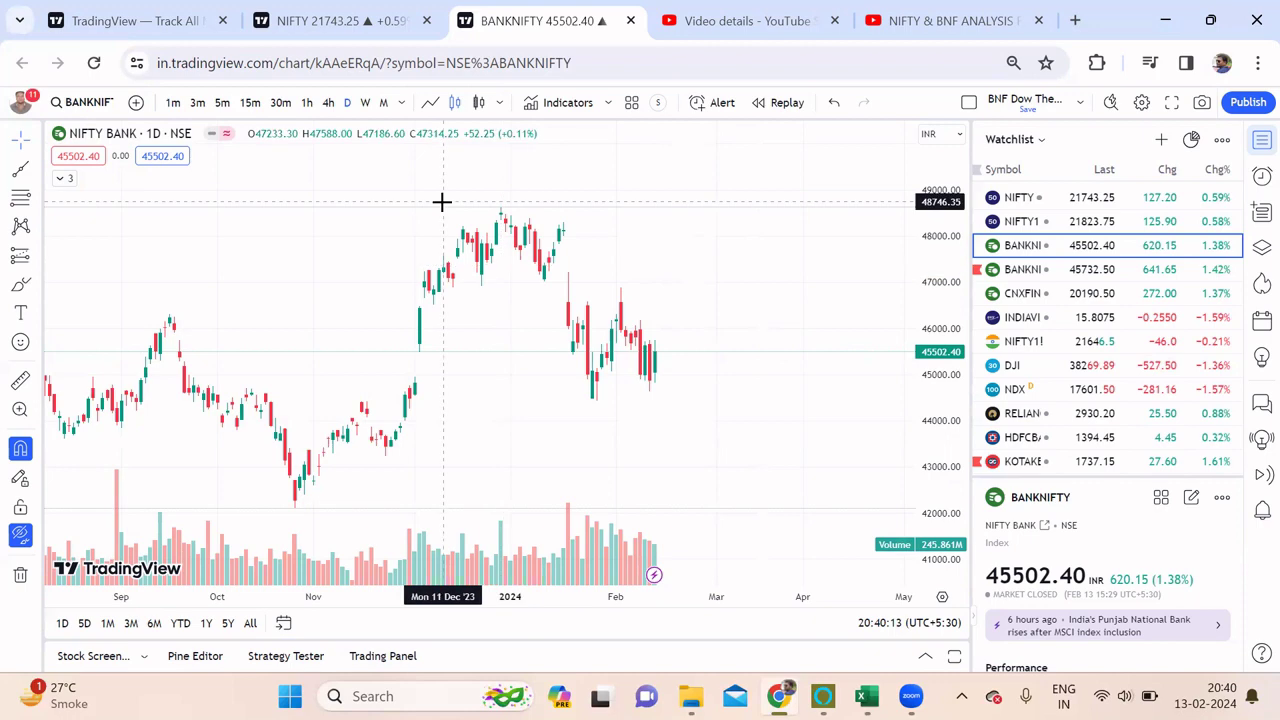
left_click(222, 103)
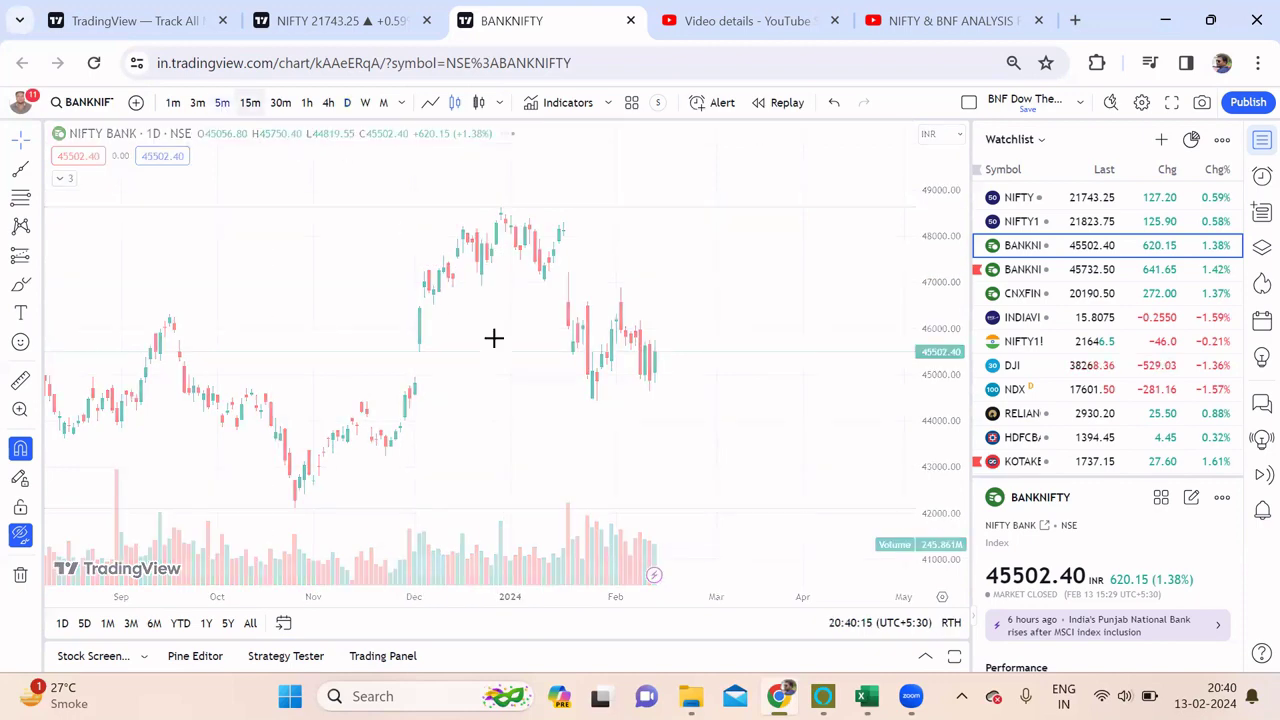
left_click(551, 551)
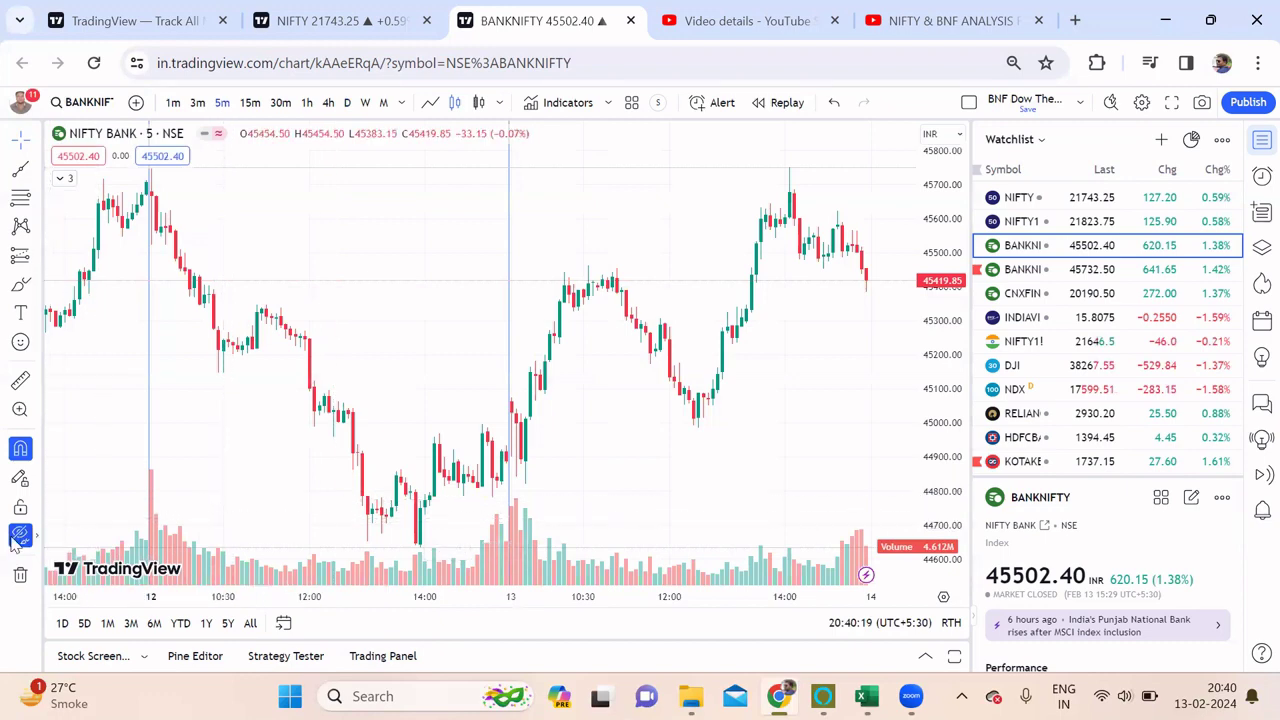
- Pan the BANKNIFTY candles left and compress the price scale to show the restored drawings
left_click_drag(689, 463, 481, 464)
left_click_drag(947, 220, 944, 280)
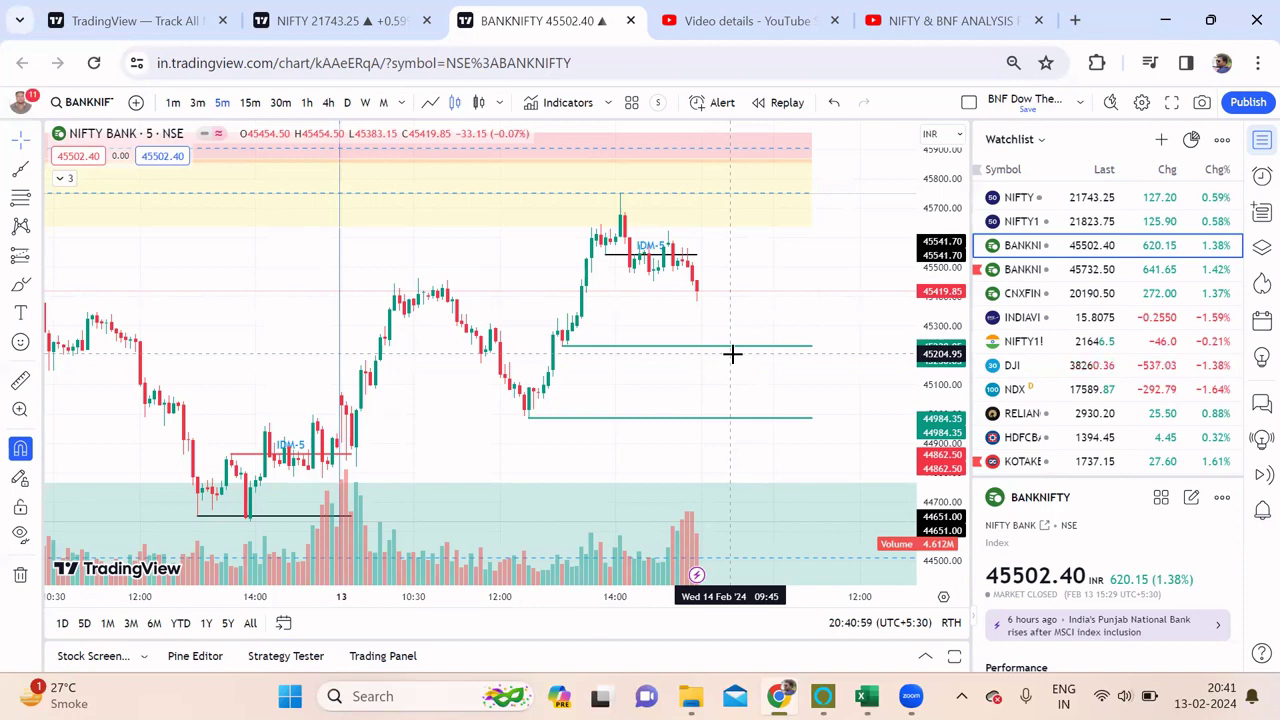
- Delete the IDM-5 line from the NIFTY 5-minute chart, keeping IDM-15 and PDL
left_click(340, 22)
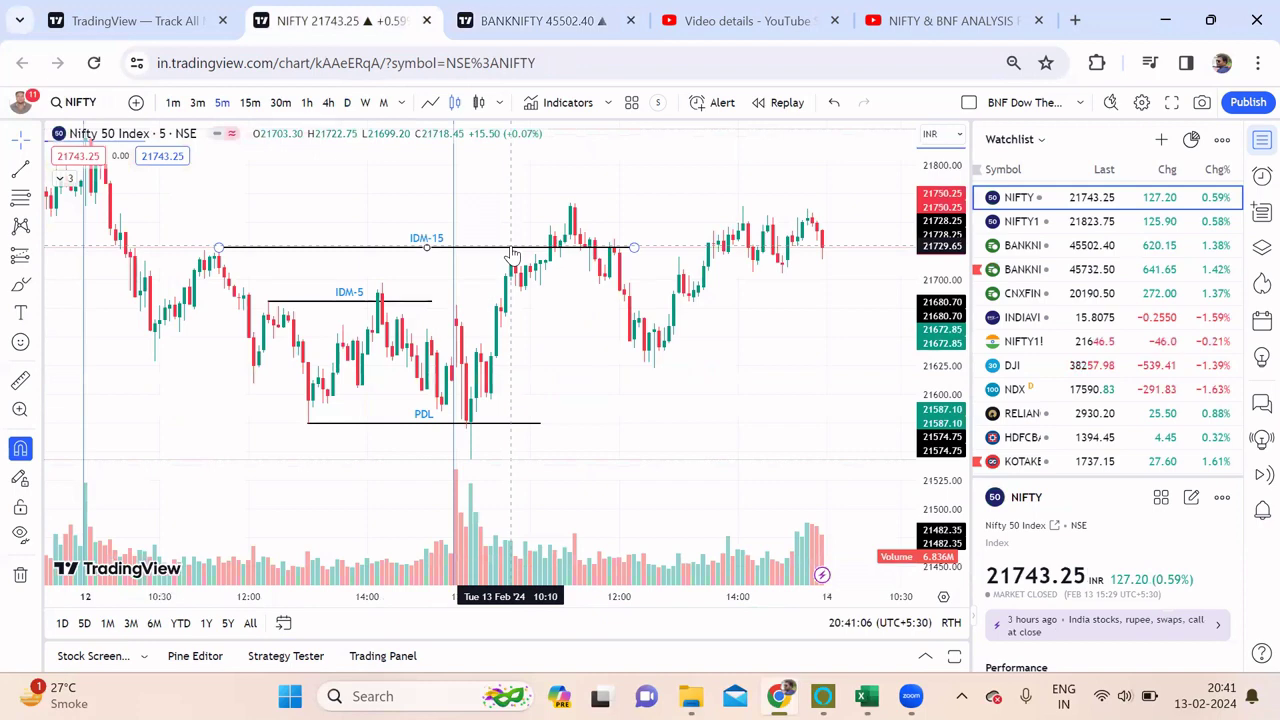
left_click(421, 301)
key("Delete")
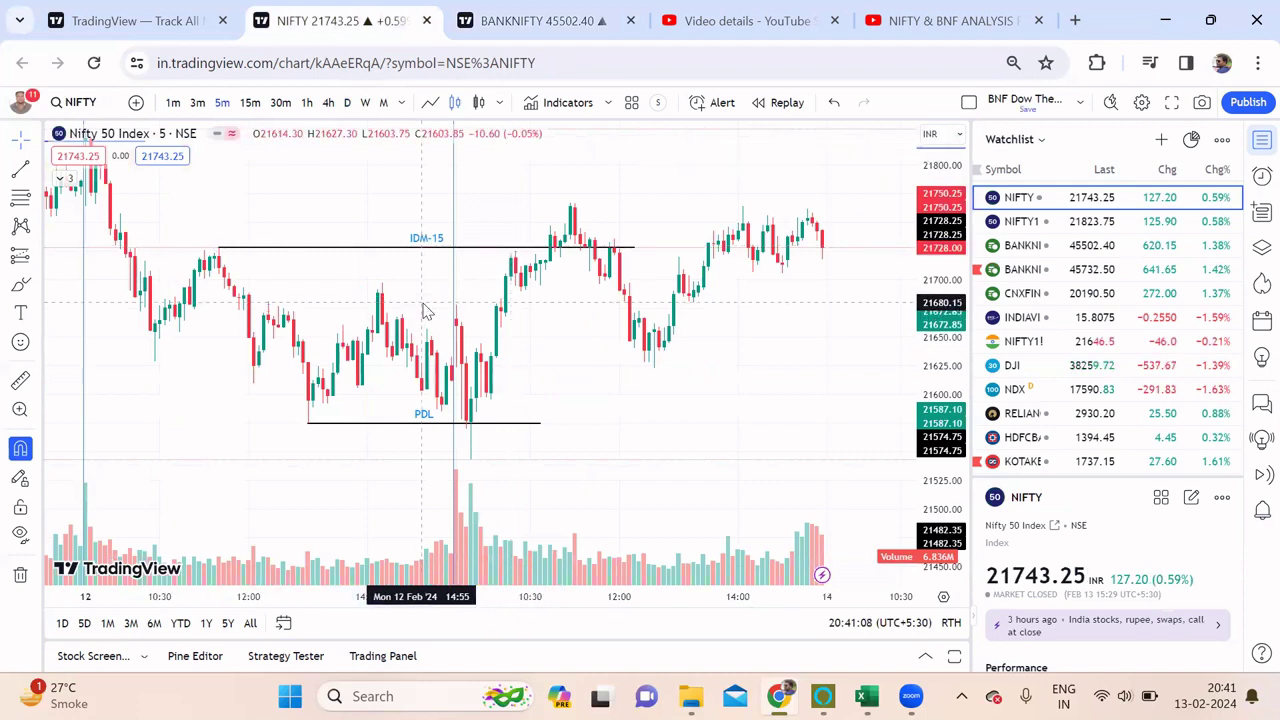
left_click_drag(577, 337, 594, 357)
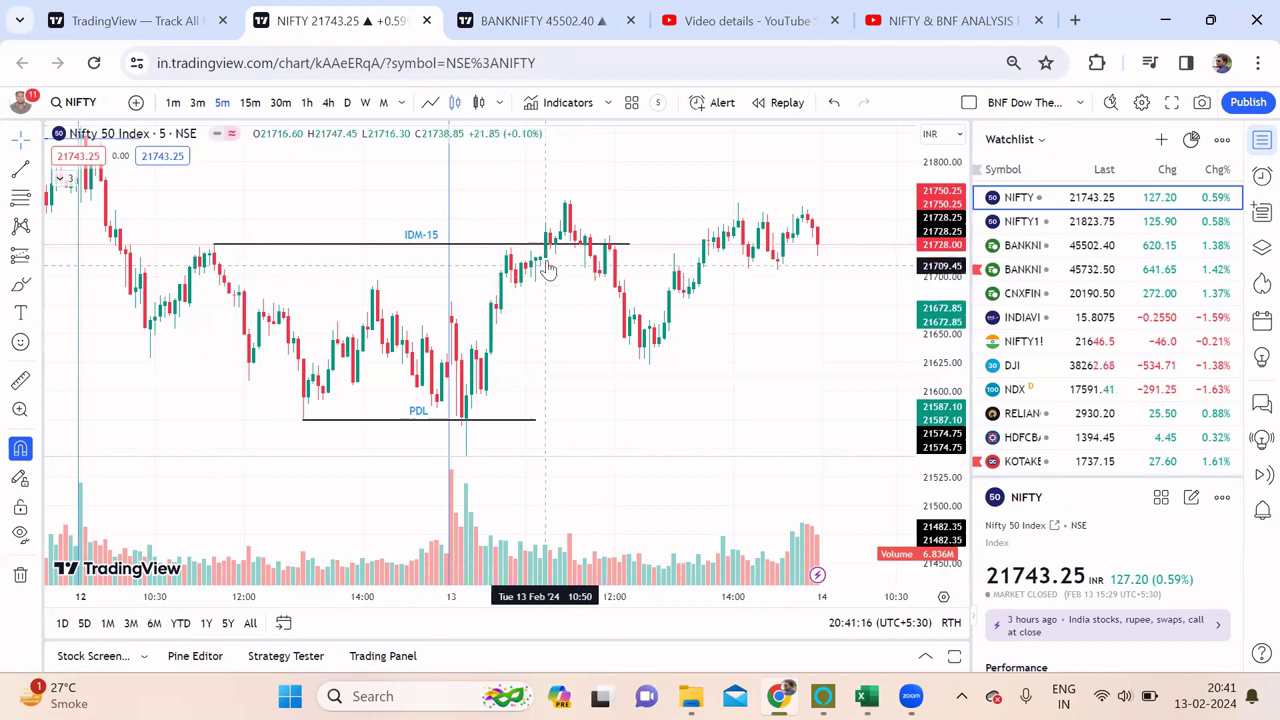
- Delete the IDM-15 line and draw a ray near 21719 across 13 Feb
left_click(371, 247)
key("Delete")
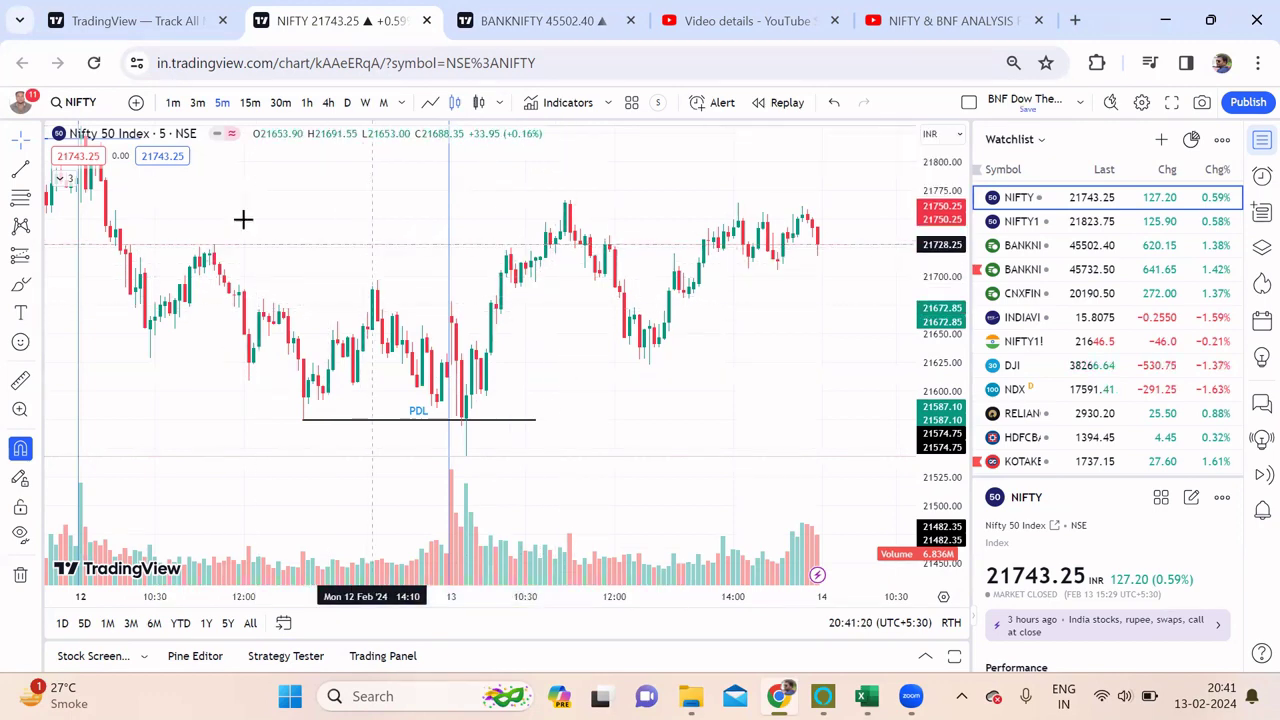
left_click(37, 172)
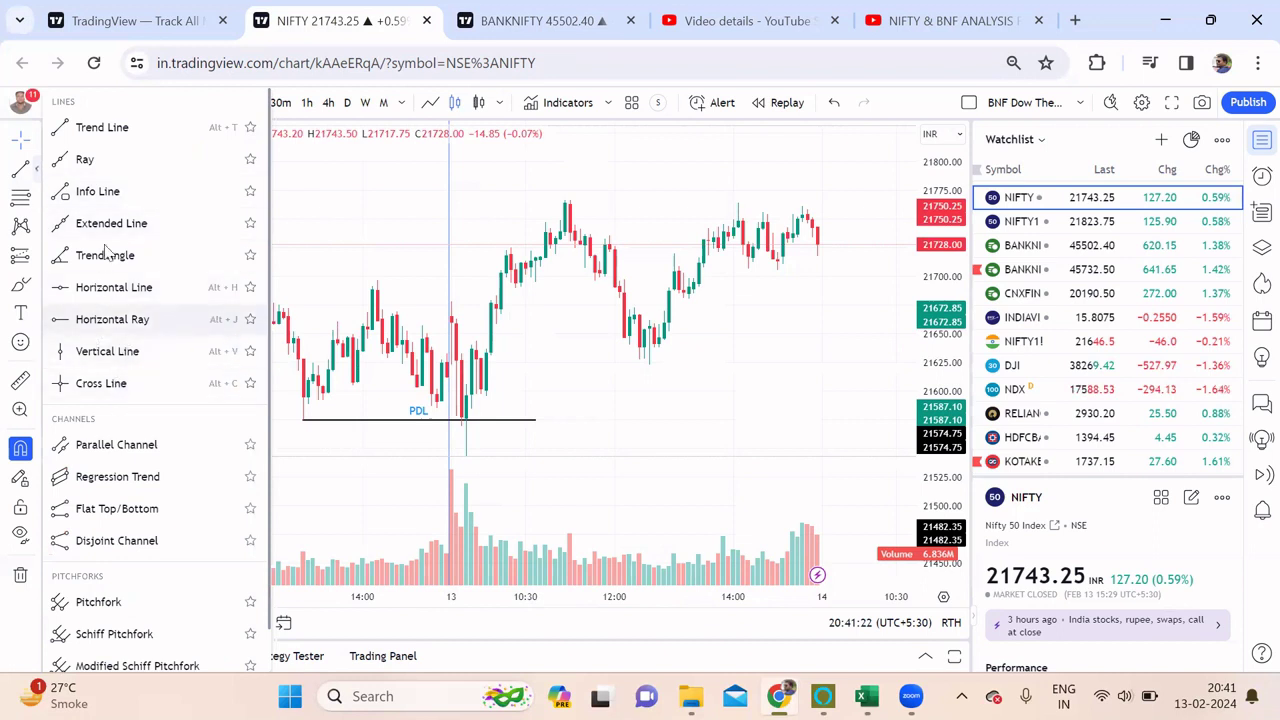
left_click(205, 165)
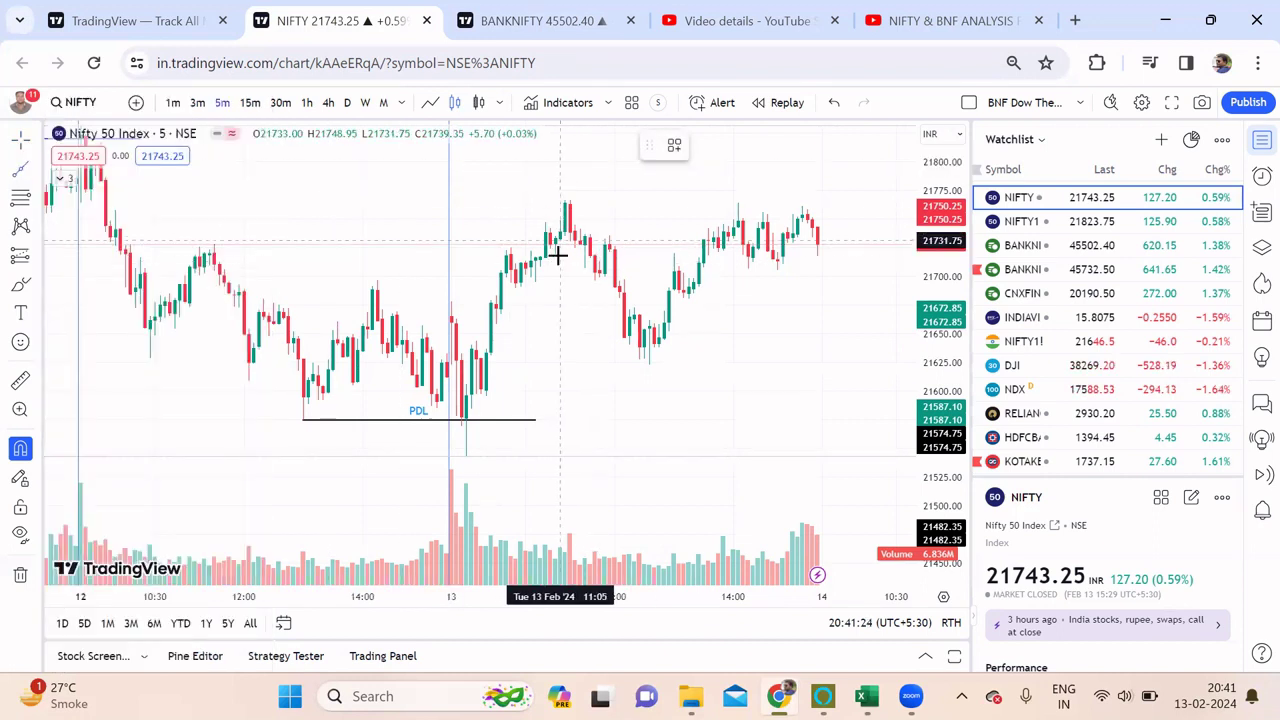
left_click(554, 256)
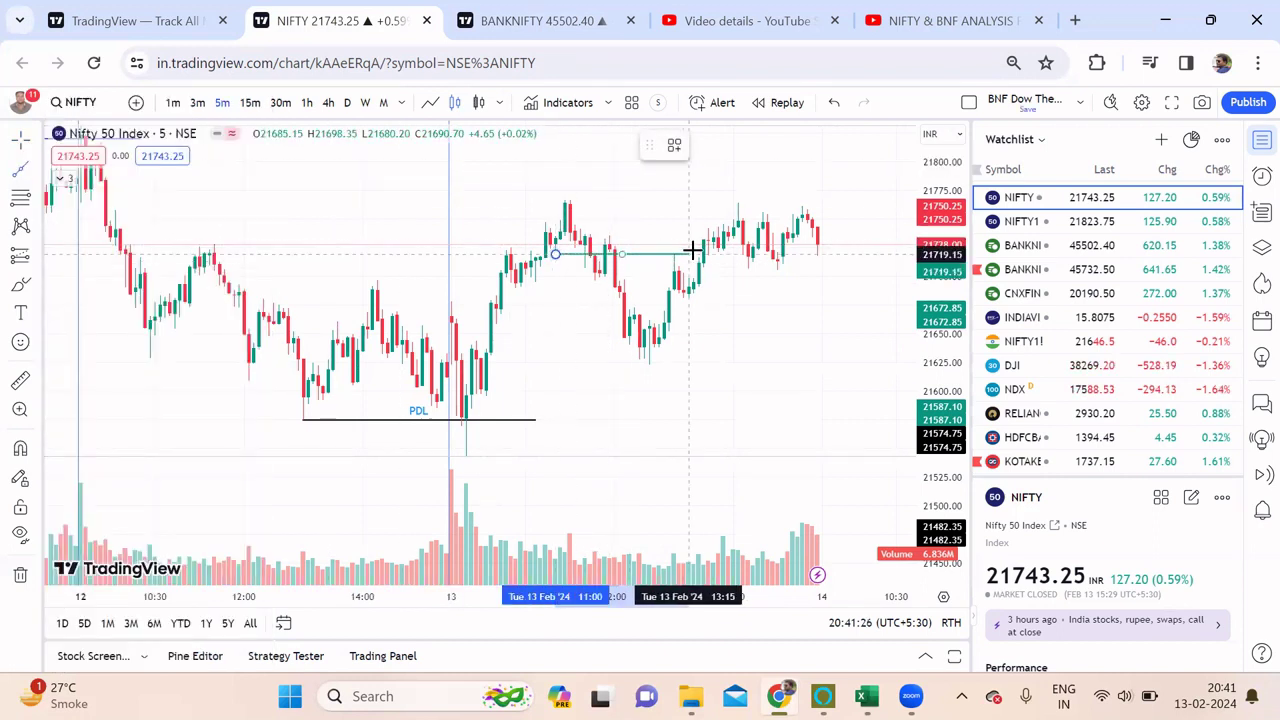
left_click(818, 254)
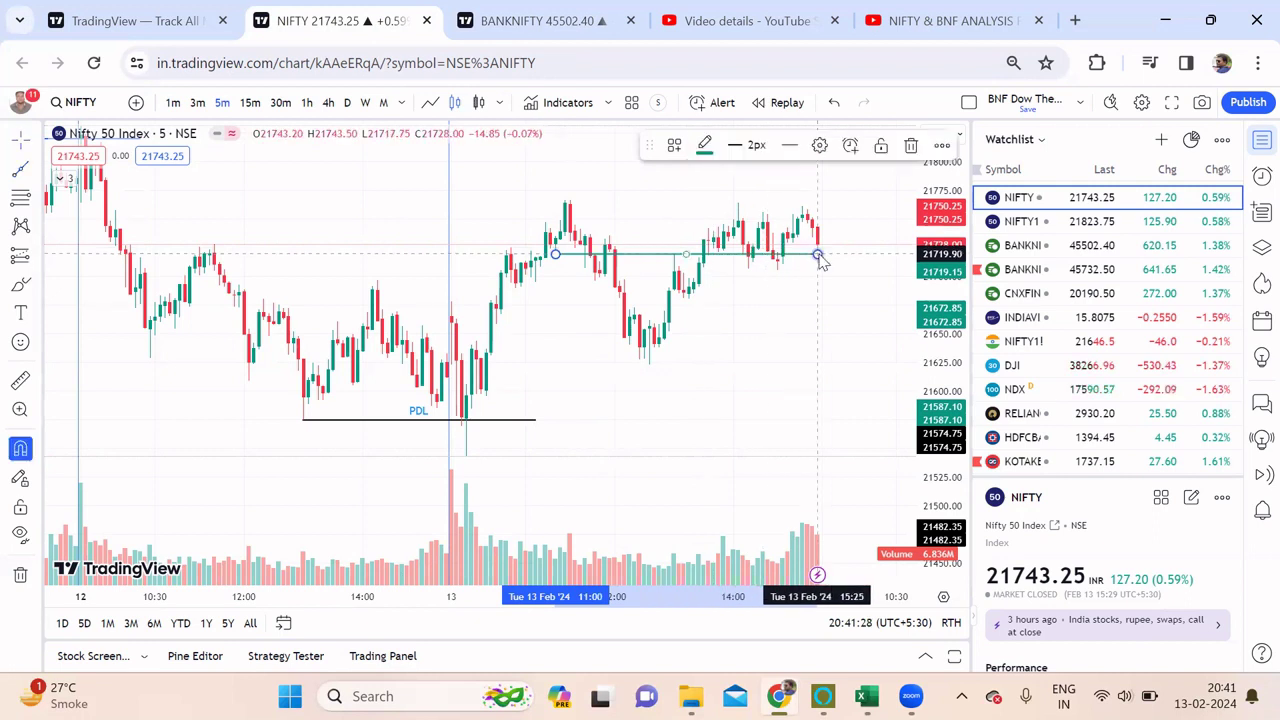
- Label the new ray IDM-5 in its settings
left_click(820, 146)
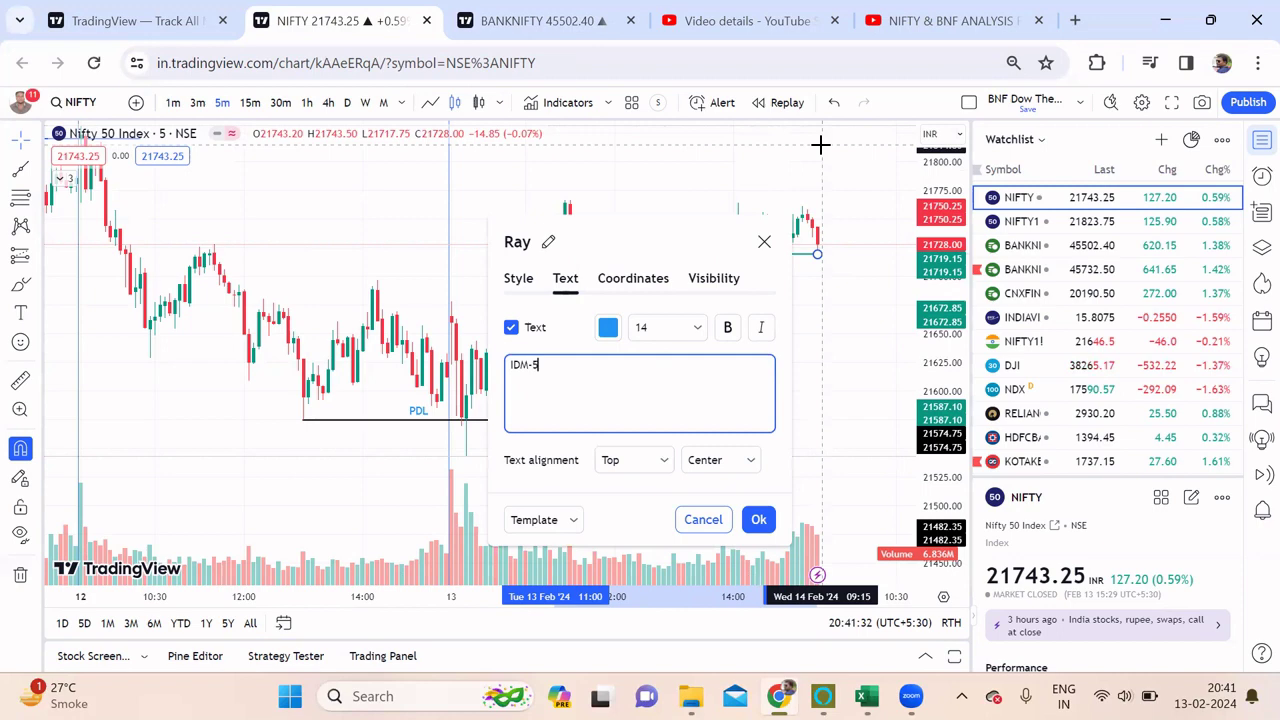
left_click(758, 519)
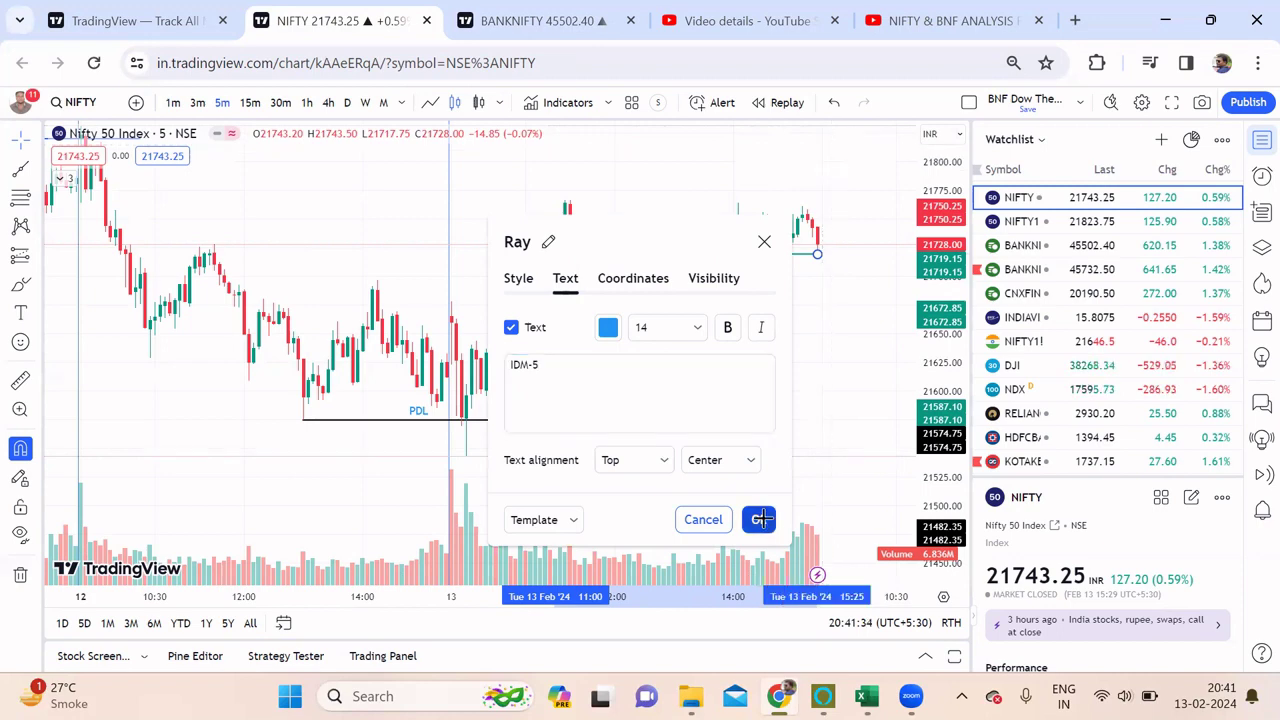
left_click(817, 398)
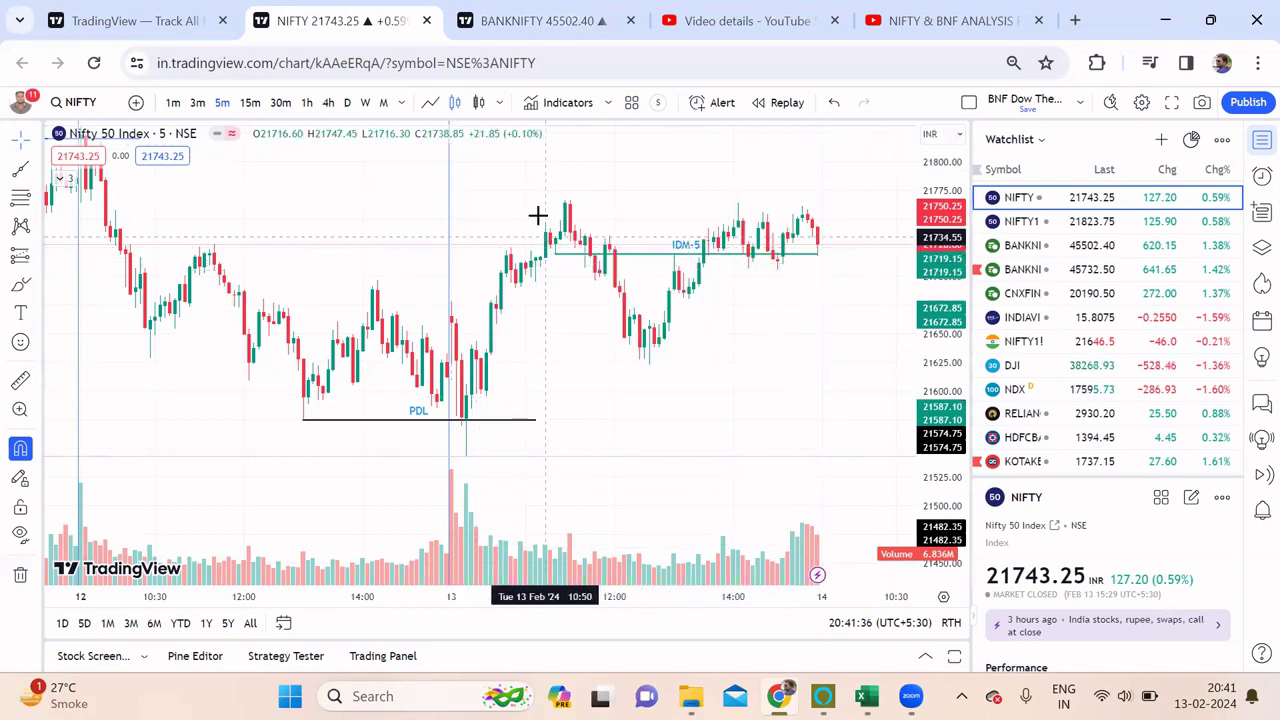
- Level the IDM-5 ray at 21689.65 along the 13 Feb pullback lows from 10:20
left_click(578, 262)
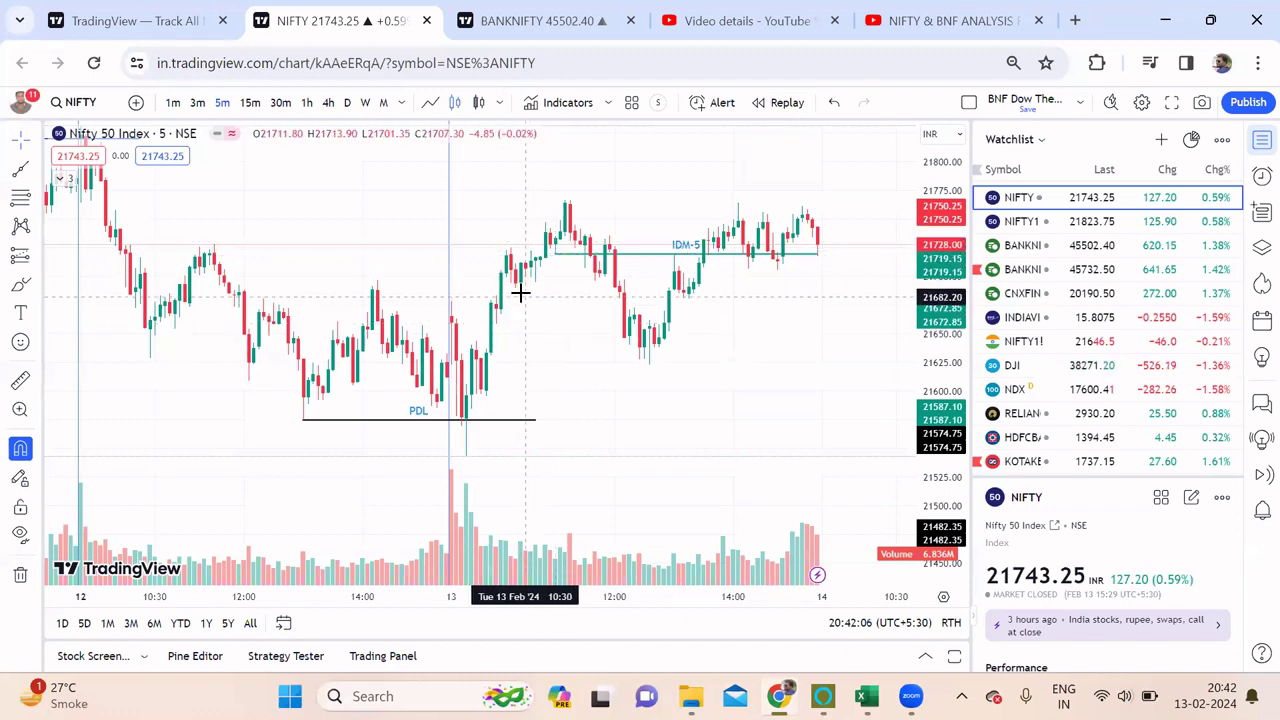
mouse_move(554, 252)
left_mouse_down()
mouse_move(524, 301)
mouse_move(517, 289)
left_mouse_up()
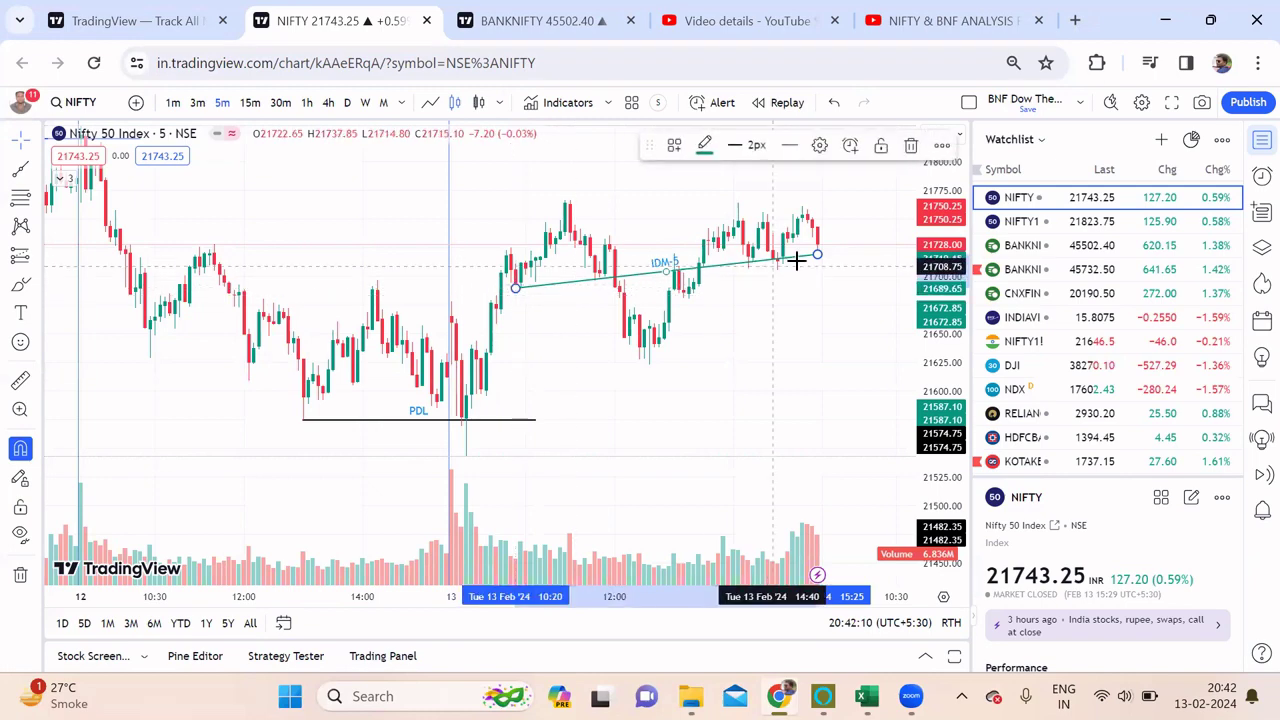
left_click_drag(820, 253, 823, 313)
left_click(818, 281)
left_click(609, 357)
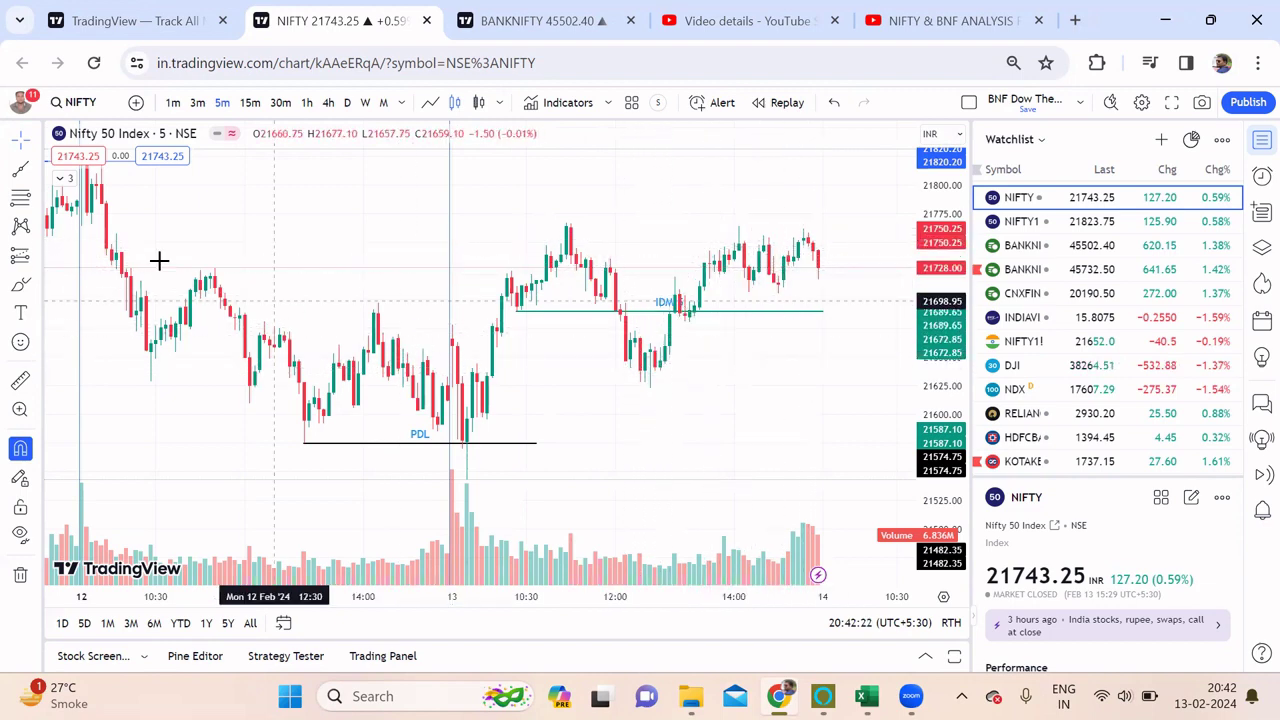
- Draw a red trend line from the 13 Feb high across to the latest bars
left_click(20, 168)
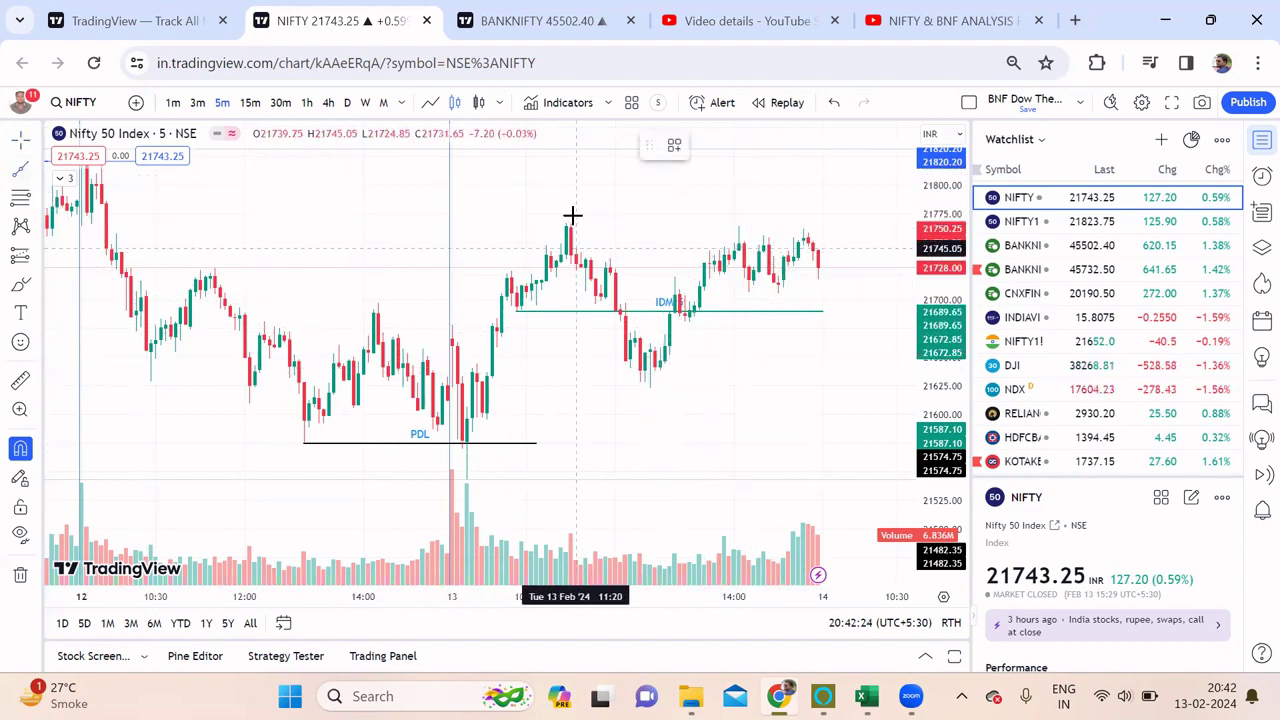
left_click(567, 215)
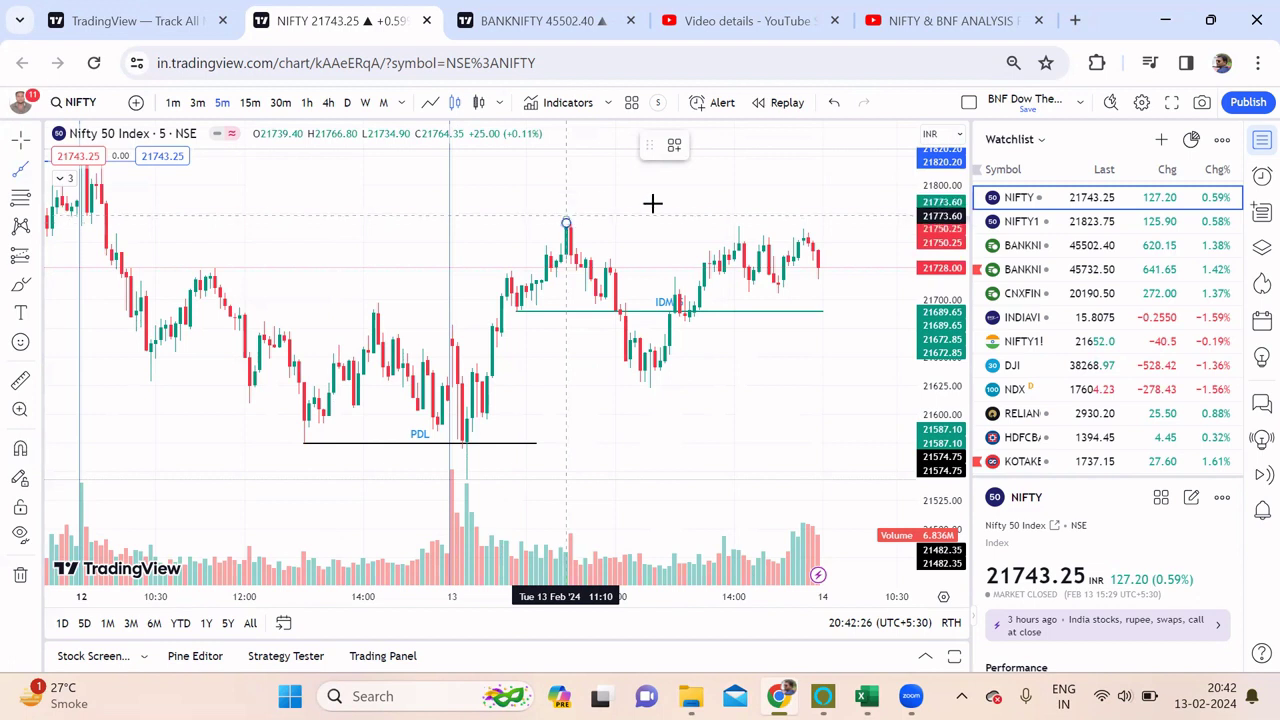
left_click(831, 207)
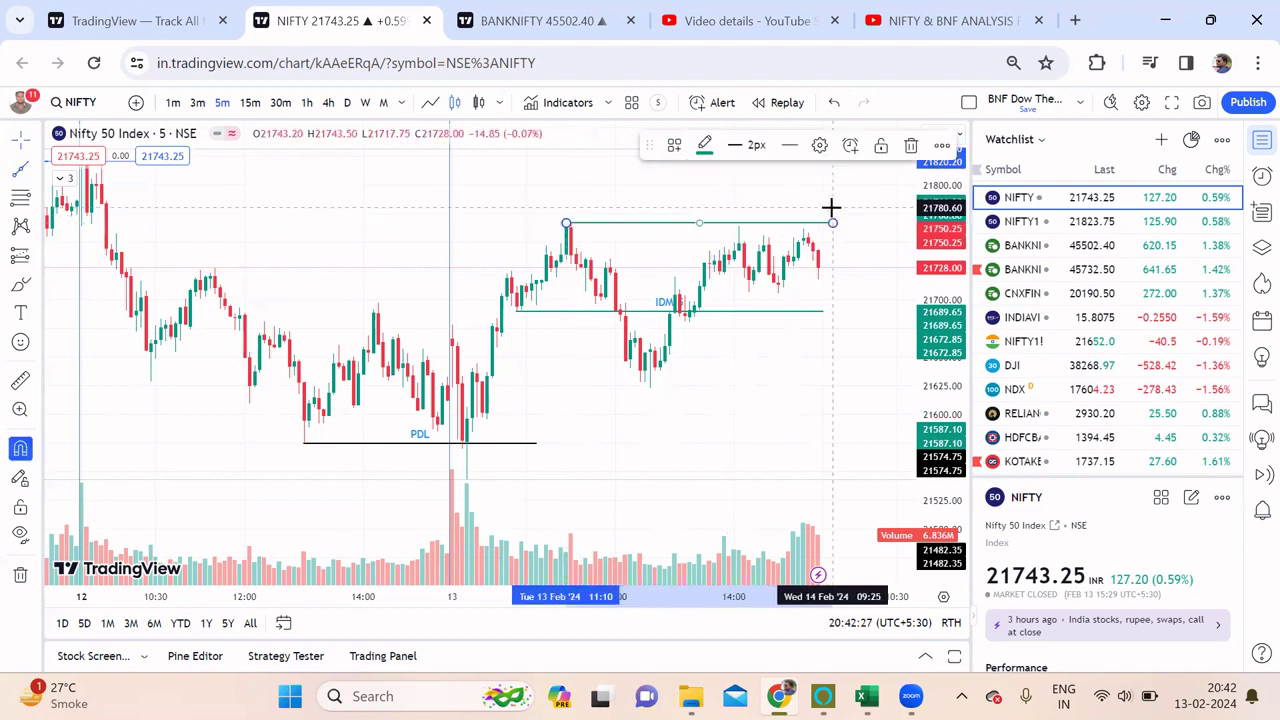
left_click(705, 146)
left_click(706, 200)
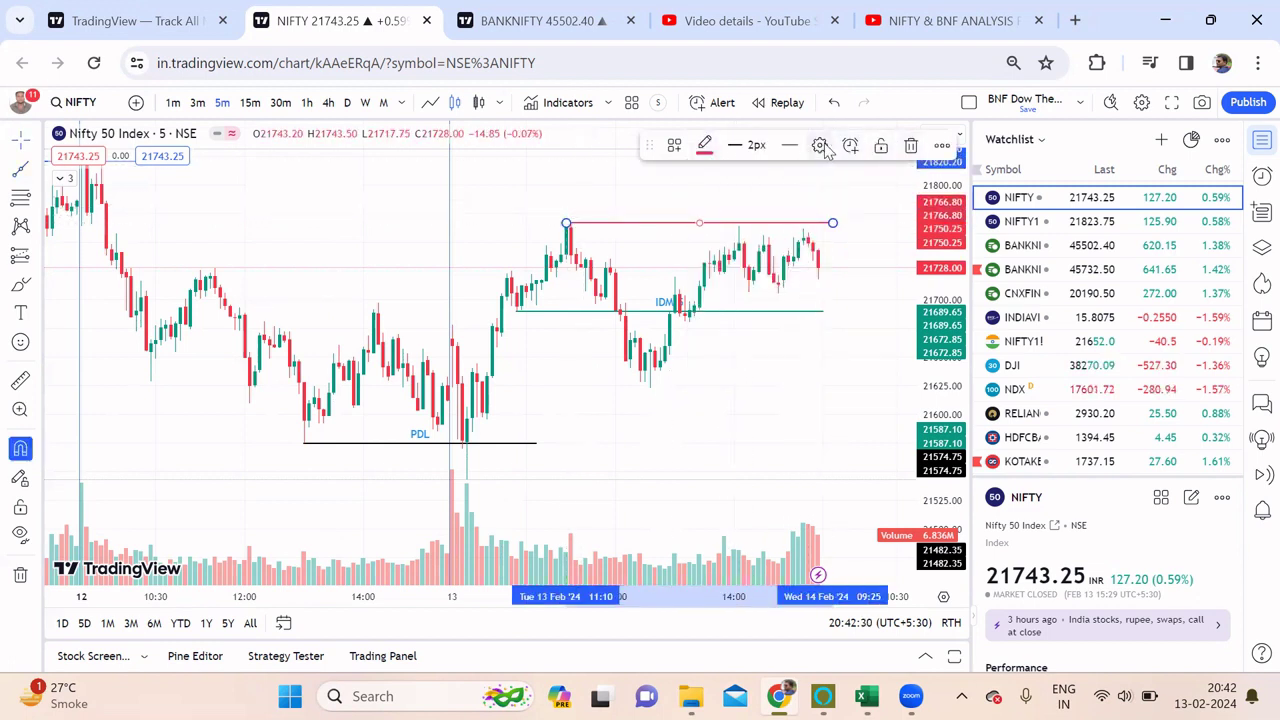
- Label the red line PDH and bring the earlier high into view
left_click(820, 147)
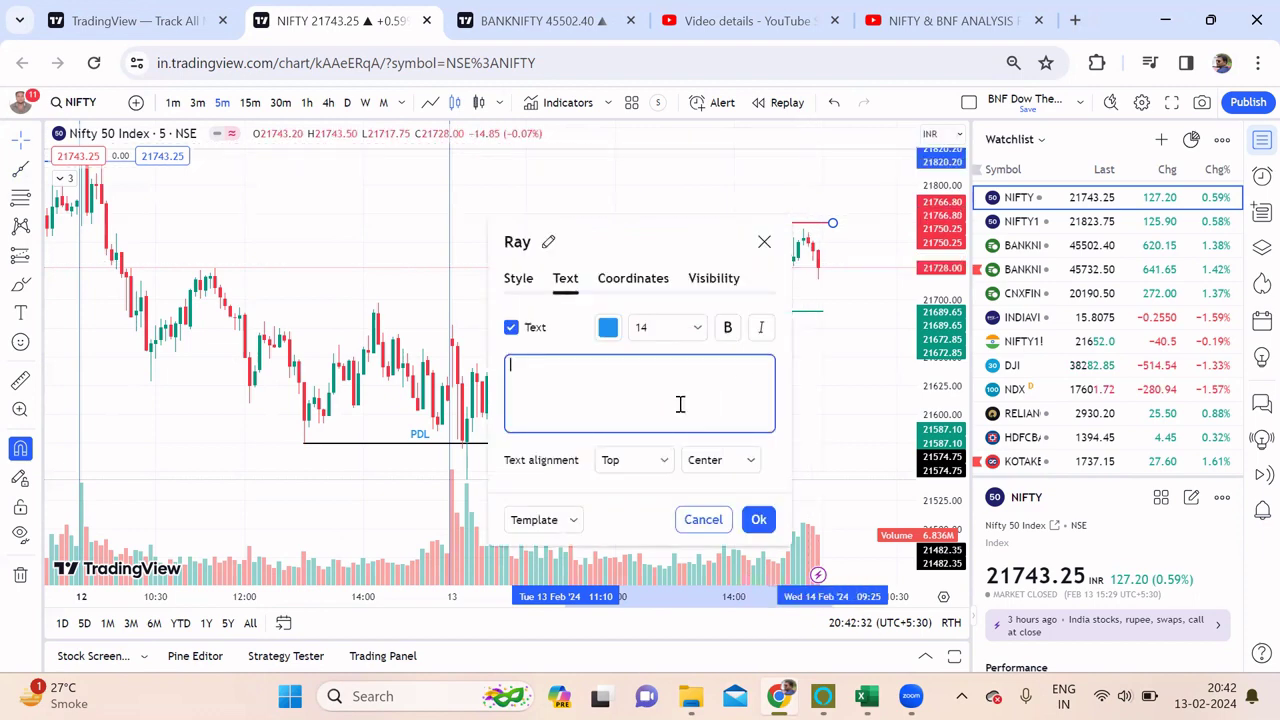
left_click(758, 521)
left_click(408, 259)
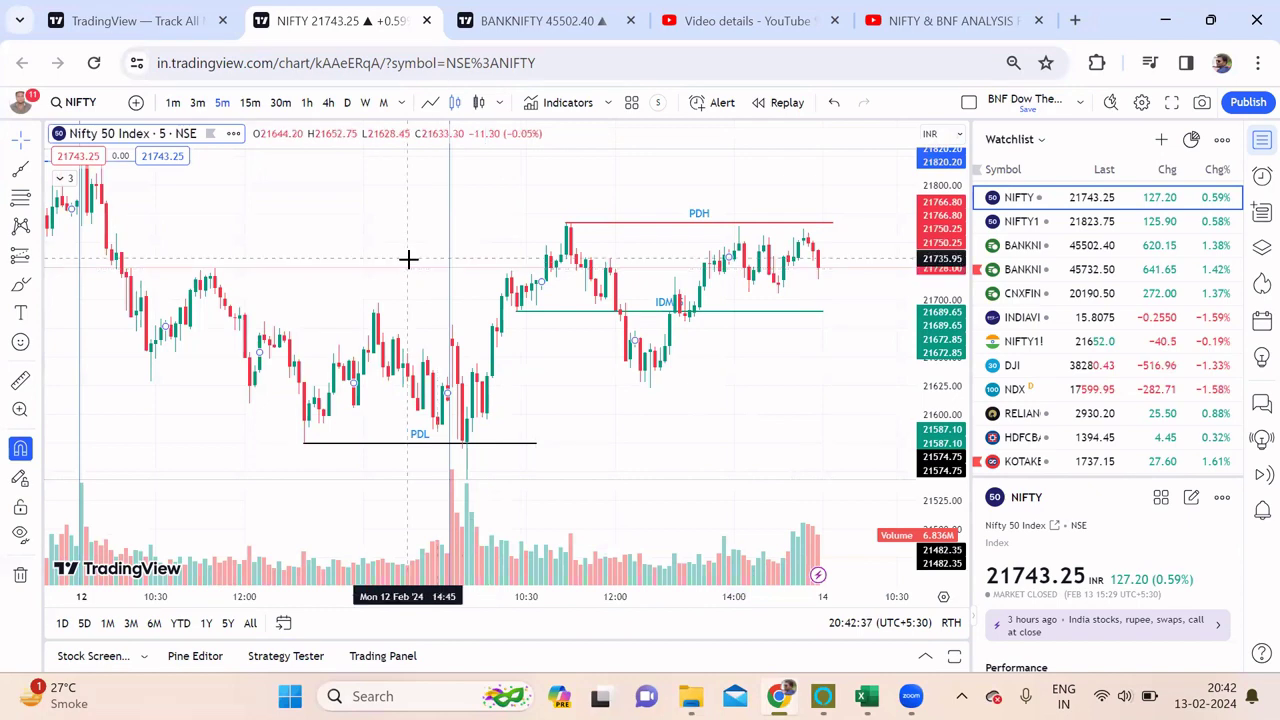
left_click_drag(391, 251, 424, 350)
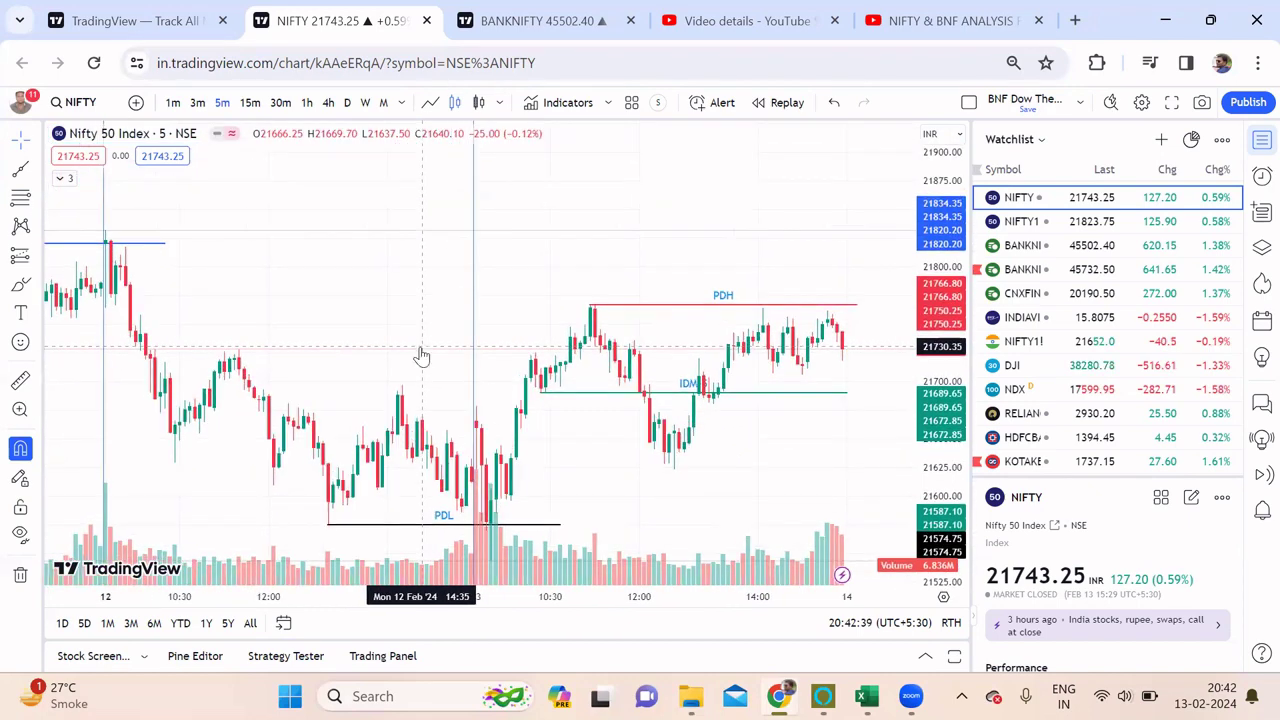
- Stretch the blue PULLBACK line at about 21820 right to the latest bars
left_click(166, 244)
left_click_drag(165, 243, 856, 243)
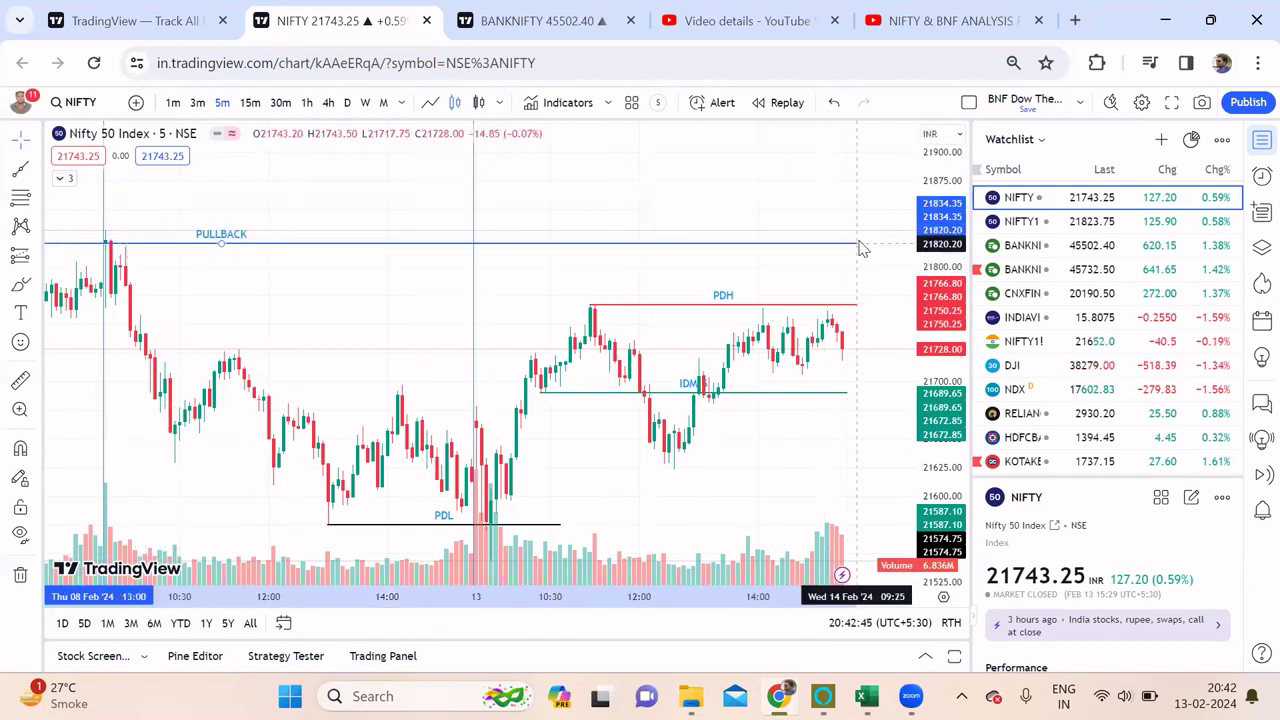
left_click(882, 420)
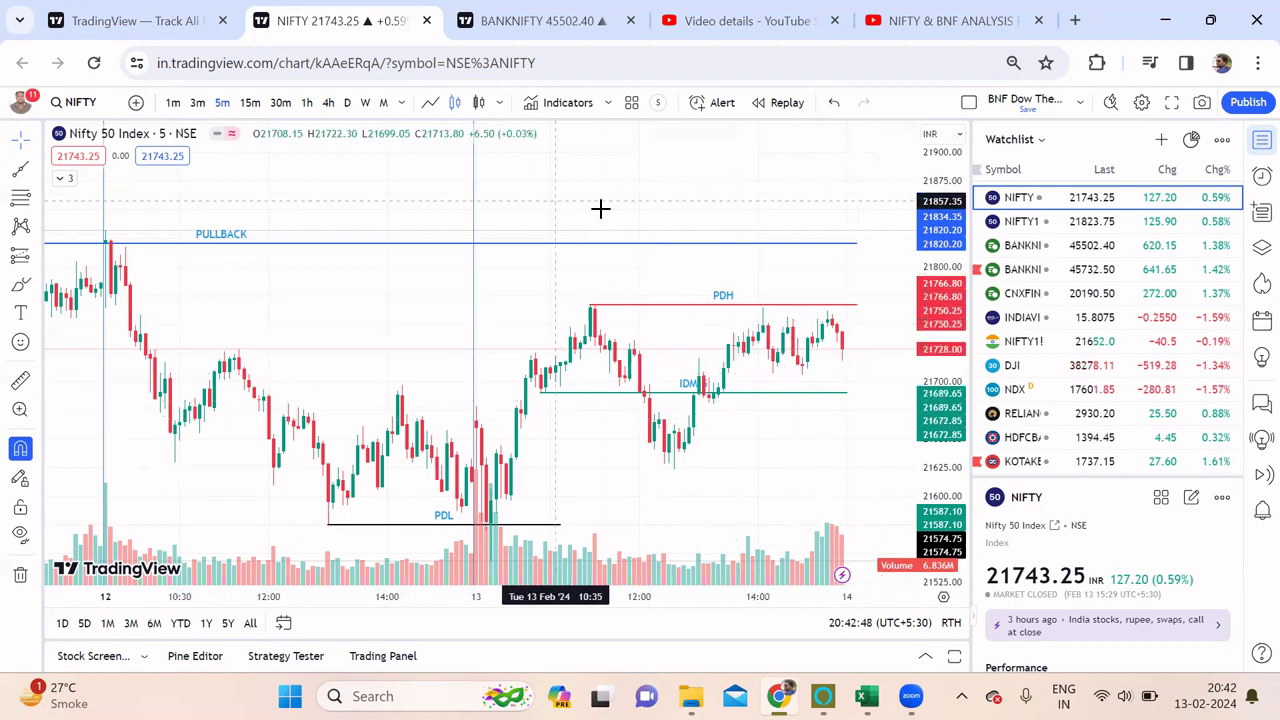
left_click(432, 550)
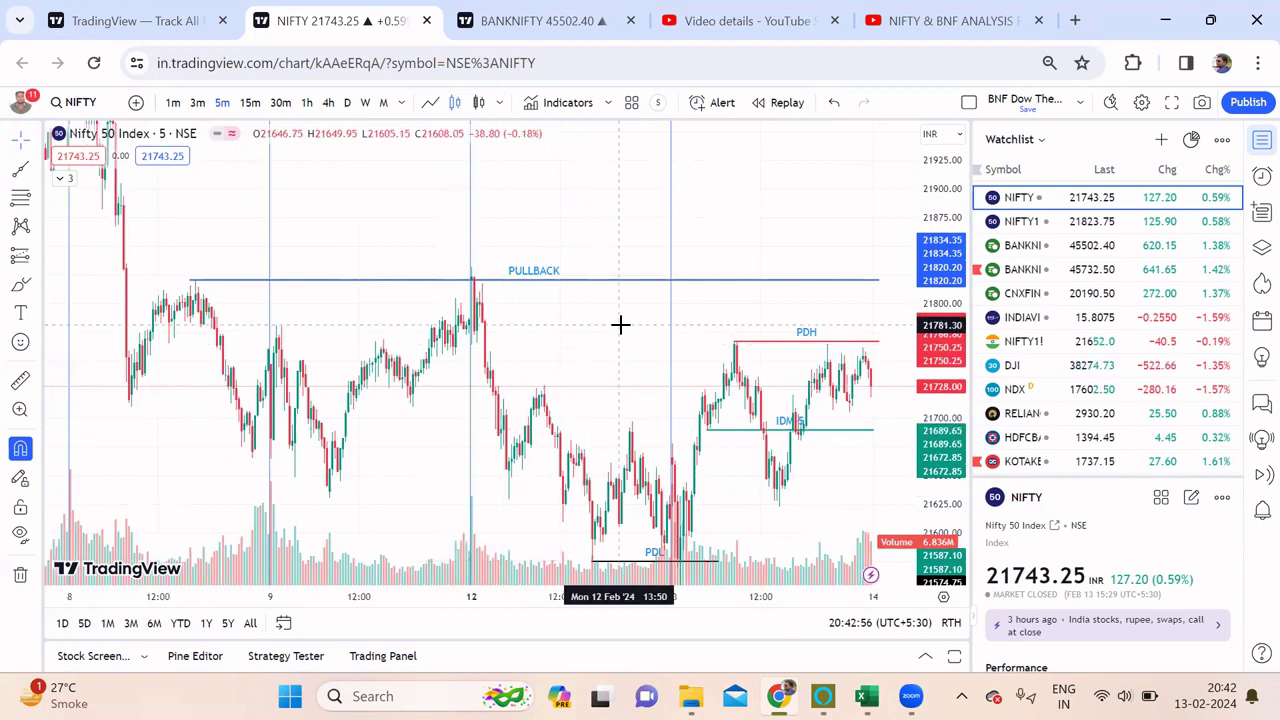
scroll(620, 324, "right", 2)
scroll(603, 343, "left", 4)
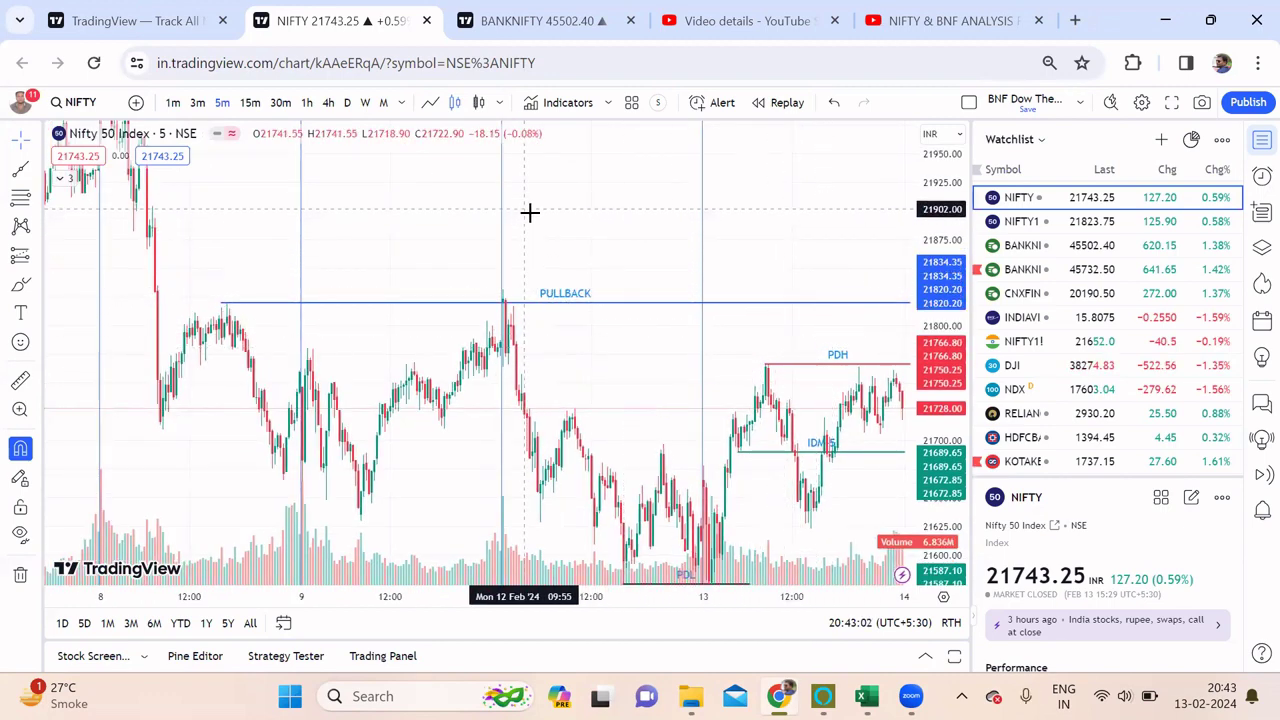
scroll(748, 223, "right", 5)
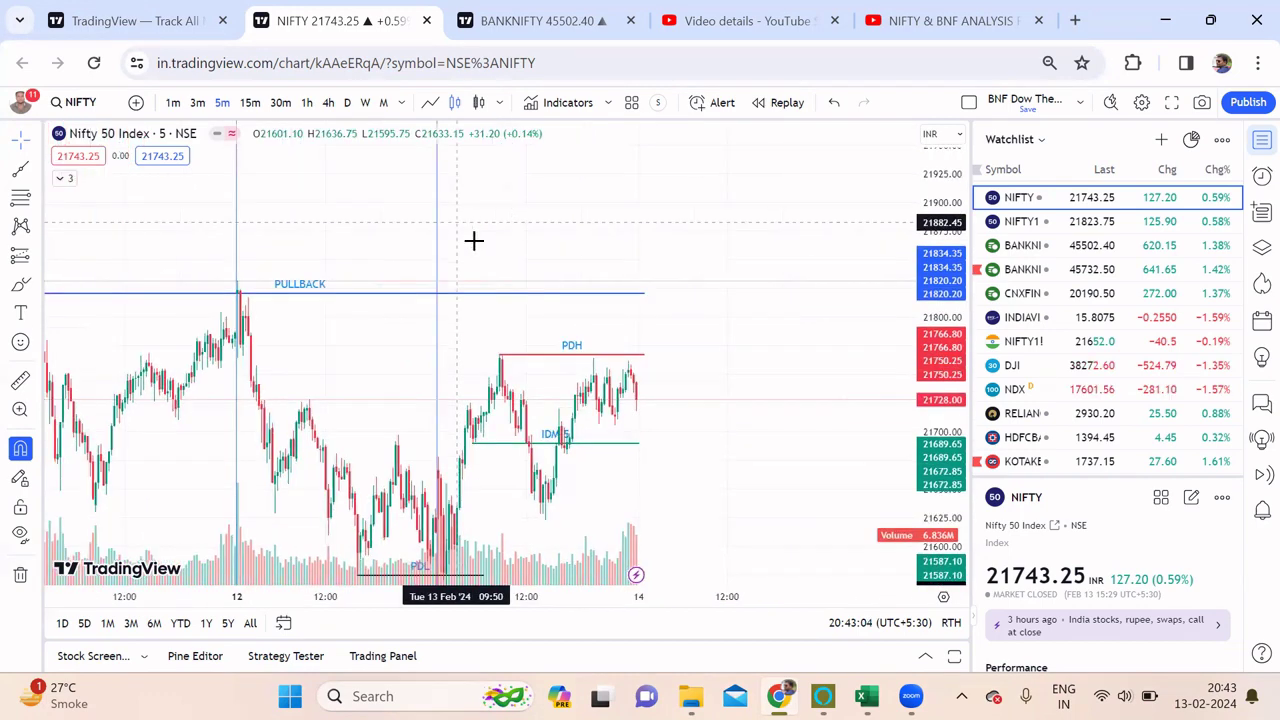
left_click(462, 550)
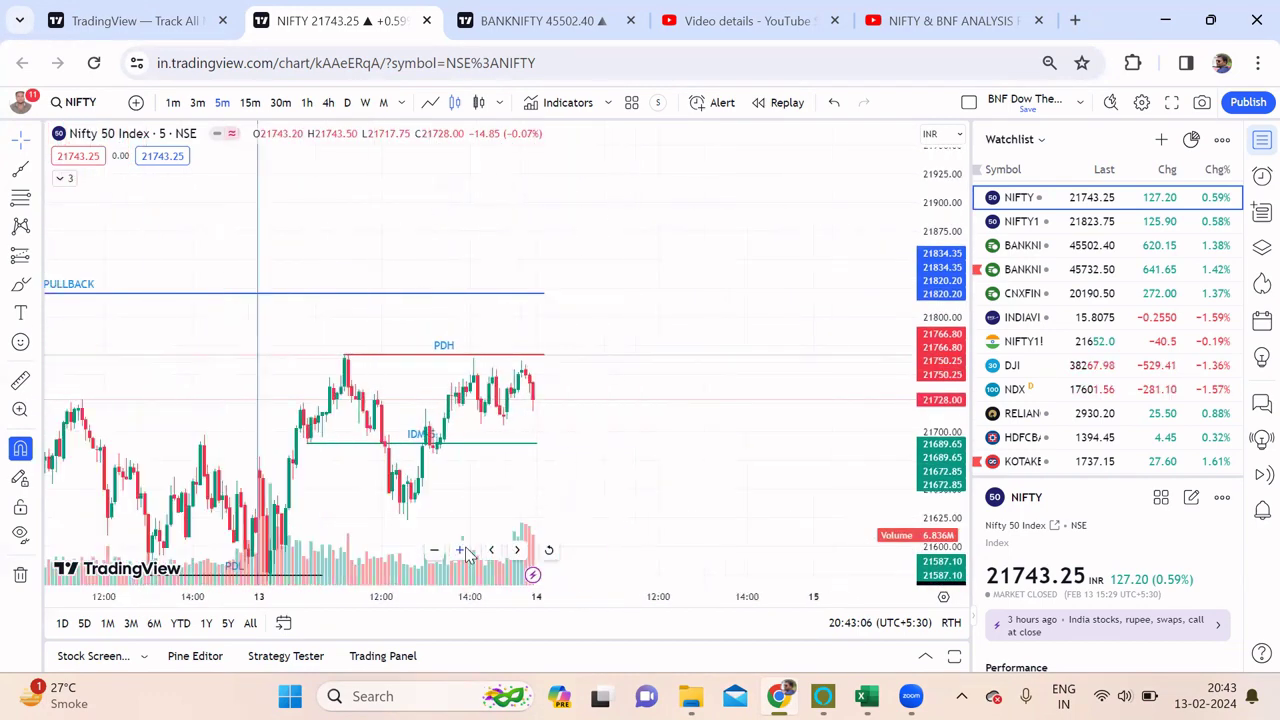
left_click(462, 551)
left_click_drag(586, 471, 837, 450)
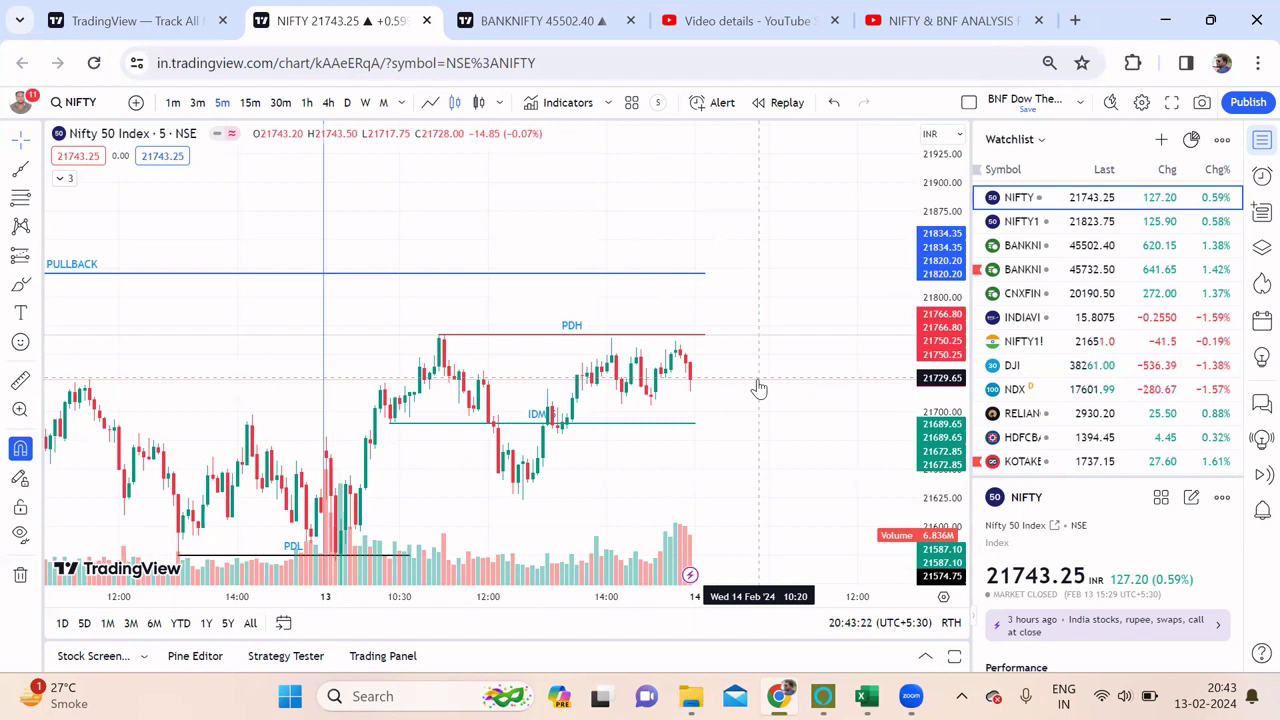
left_click_drag(766, 443, 740, 354)
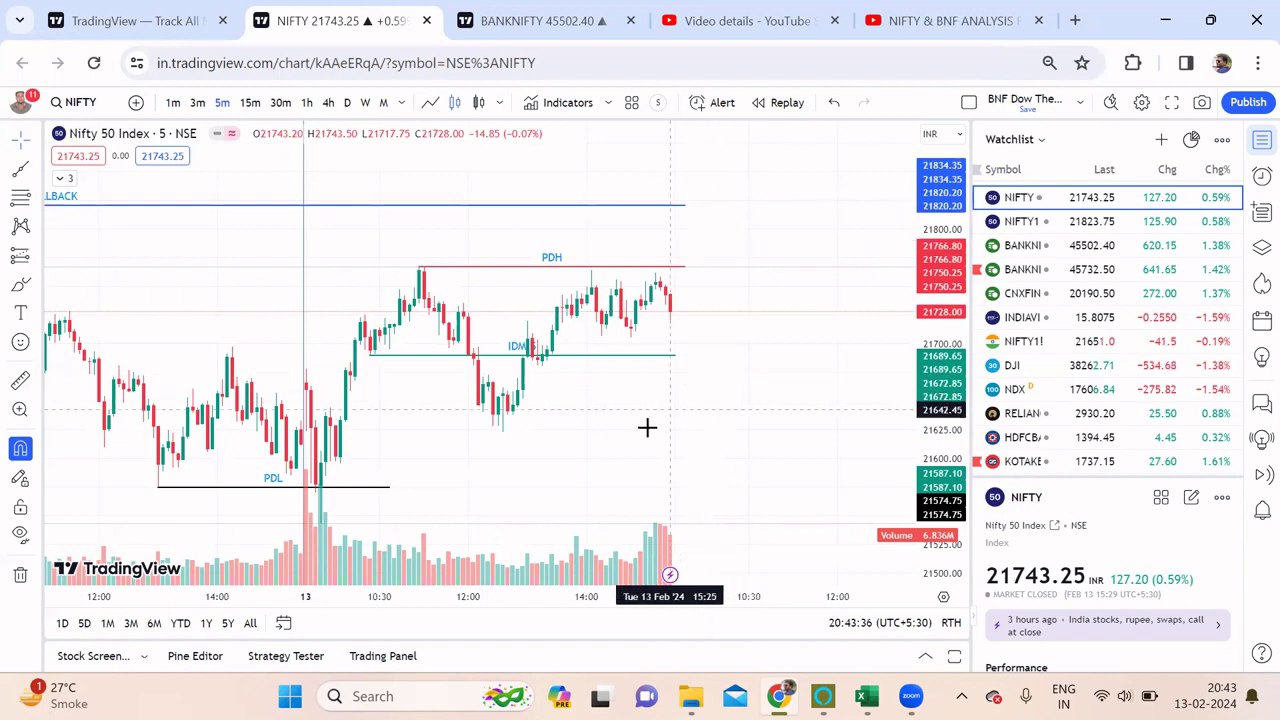
left_click_drag(643, 428, 783, 423)
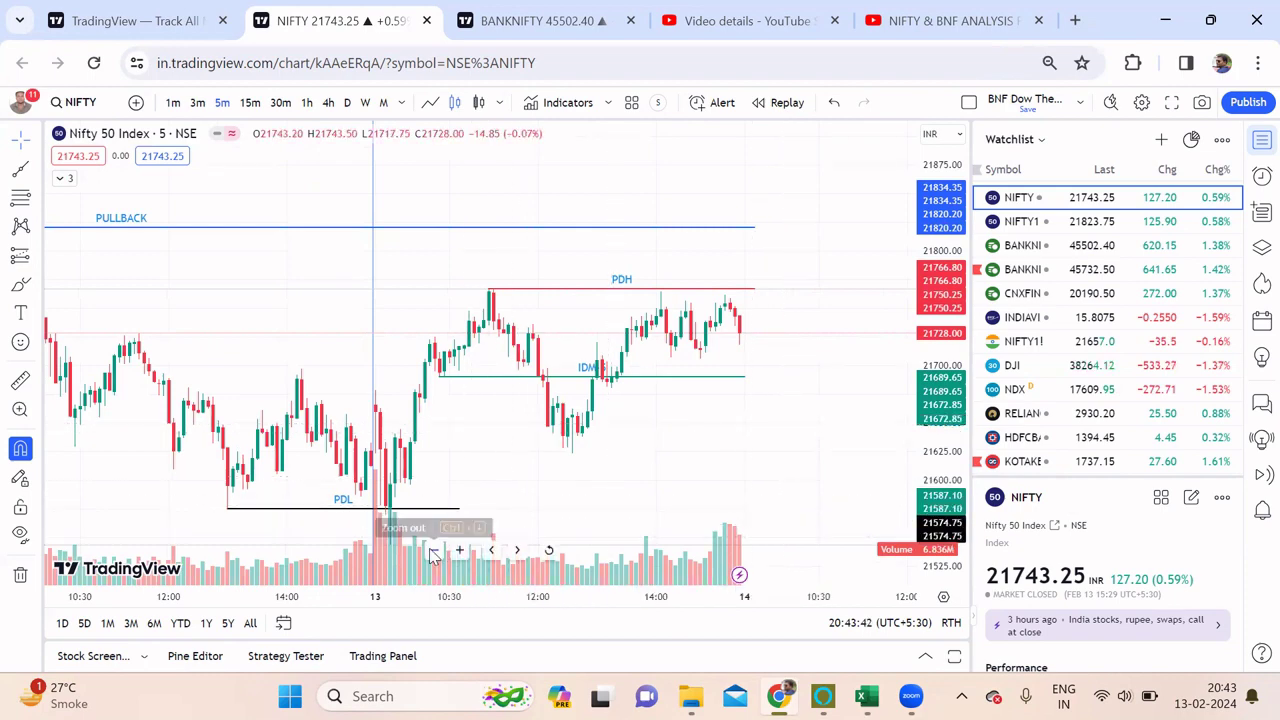
left_click(433, 551)
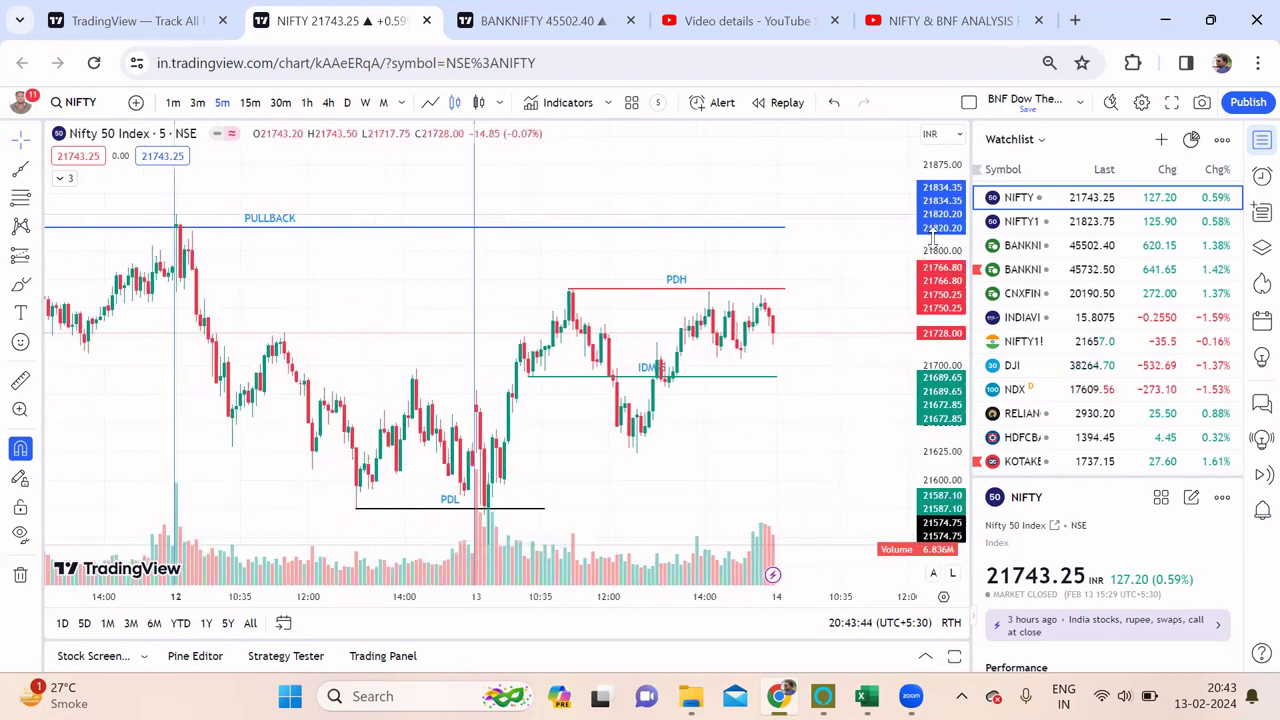
left_click_drag(932, 233, 932, 262)
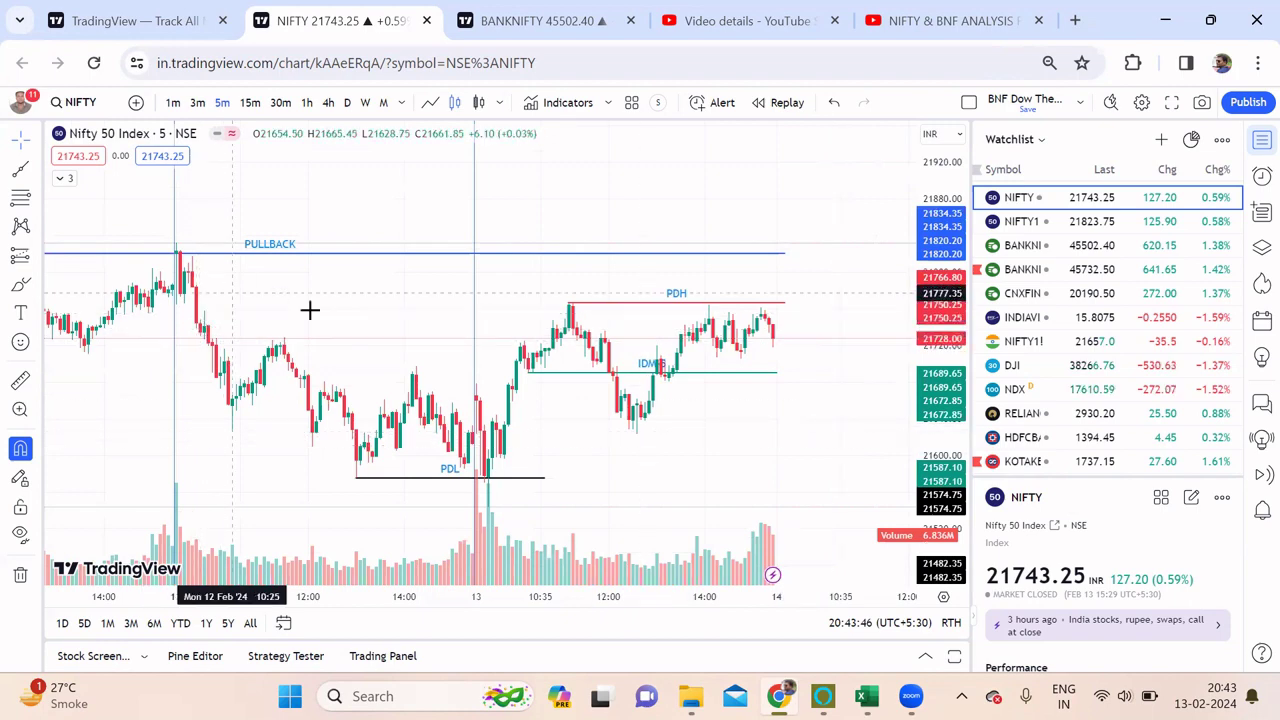
left_click_drag(457, 289, 683, 277)
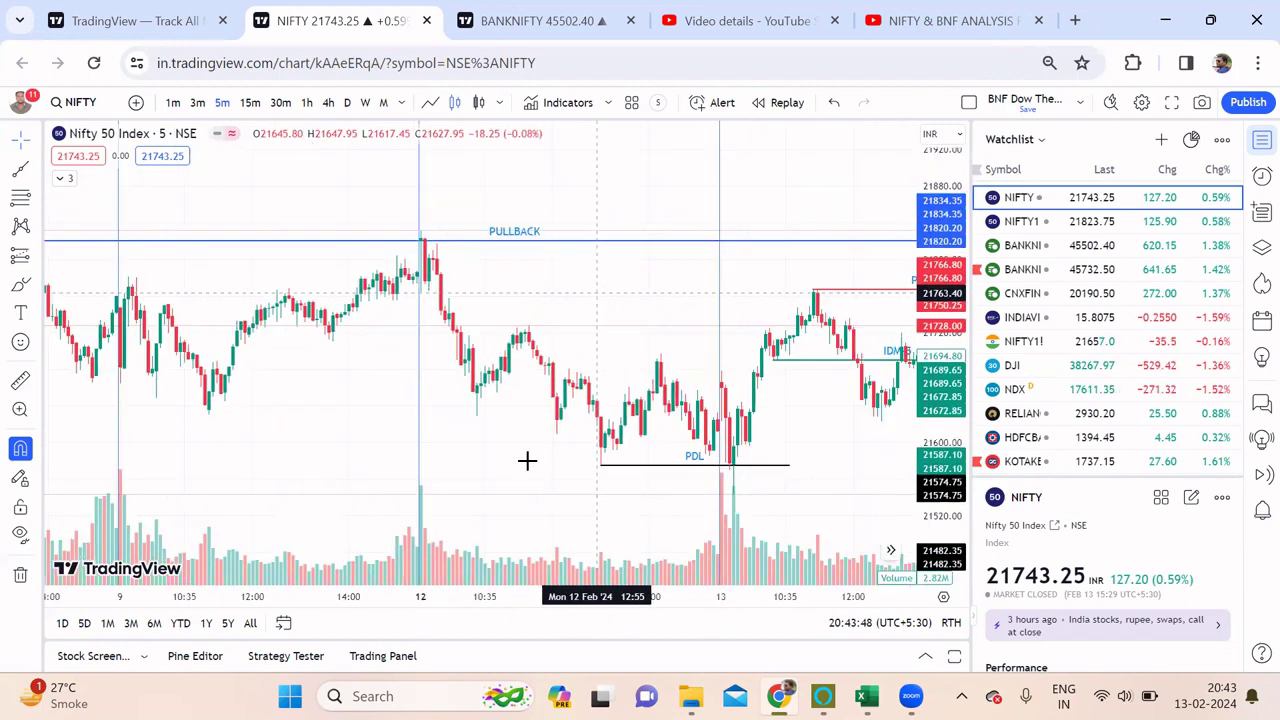
left_click(437, 553)
left_click_drag(551, 537, 286, 429)
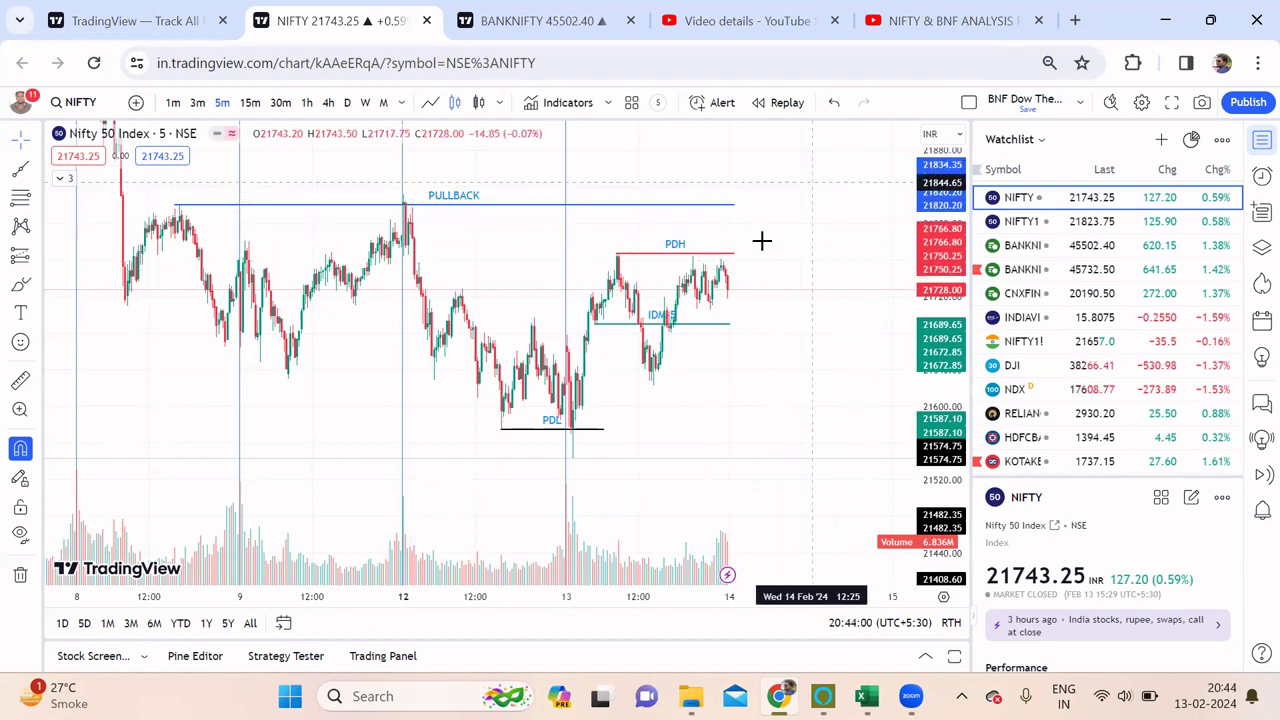
left_click(460, 553)
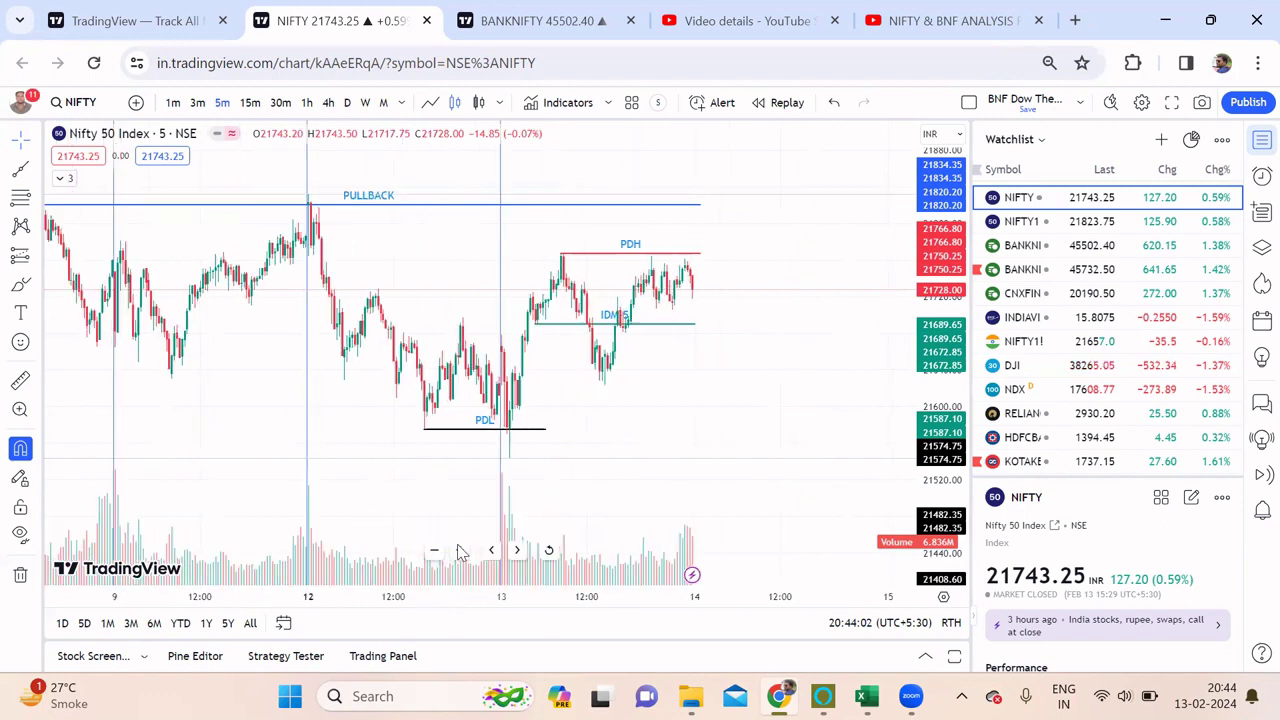
scroll(537, 400, "up", 3)
left_click_drag(554, 400, 766, 437)
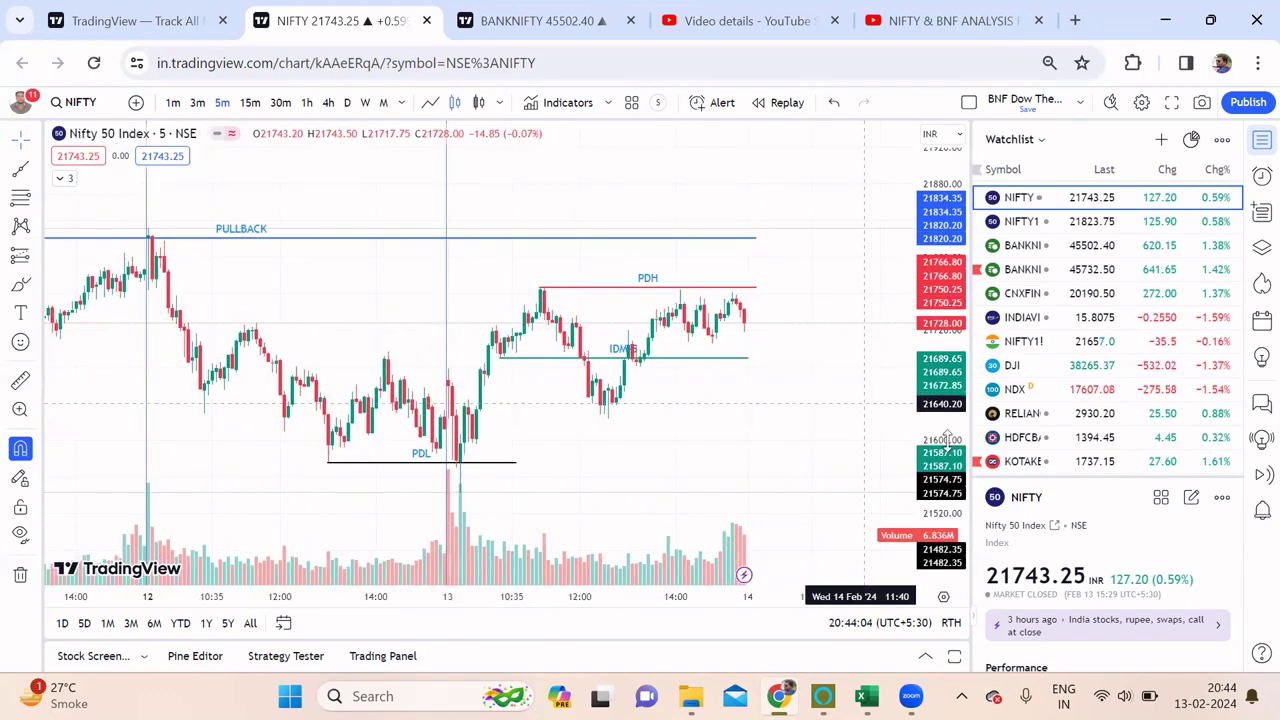
left_click_drag(947, 437, 945, 395)
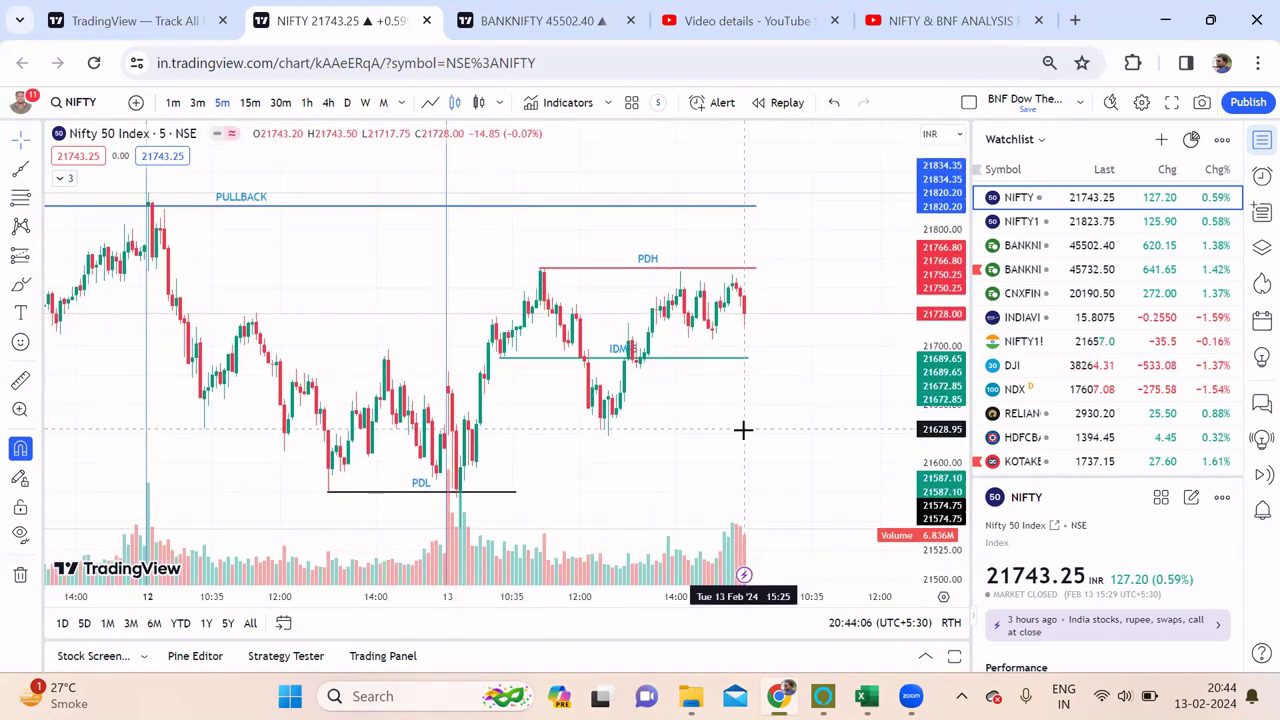